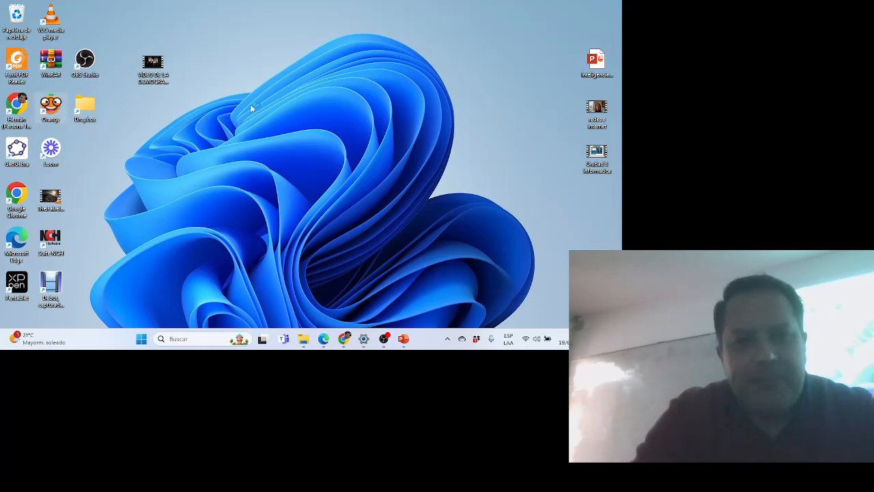
# - Launch Orange, dismiss the welcome window, and open the workflow "knn iteracion unica" from the Unidad 4 folder
pyautogui.moveTo(367, 336)
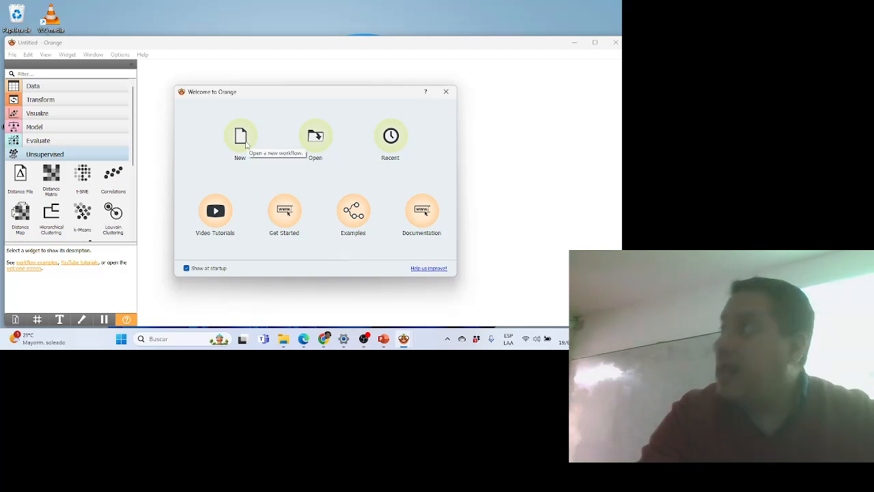
pyautogui.click(445, 93)
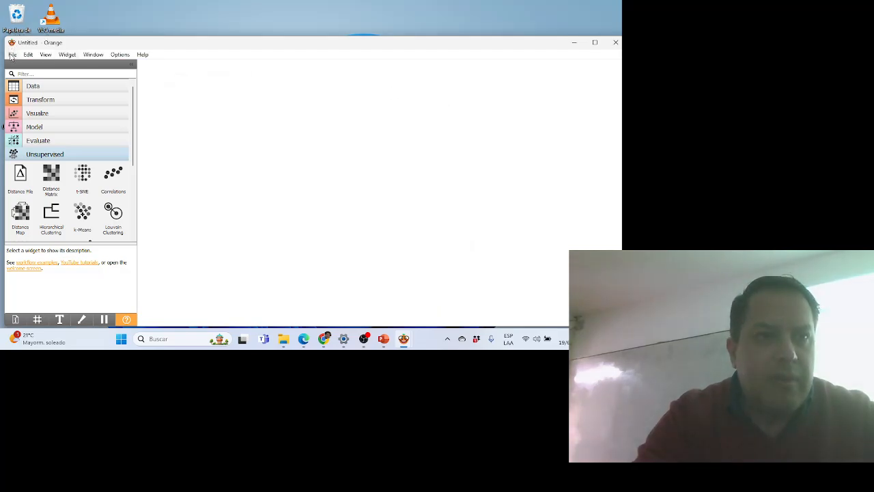
pyautogui.click(11, 55)
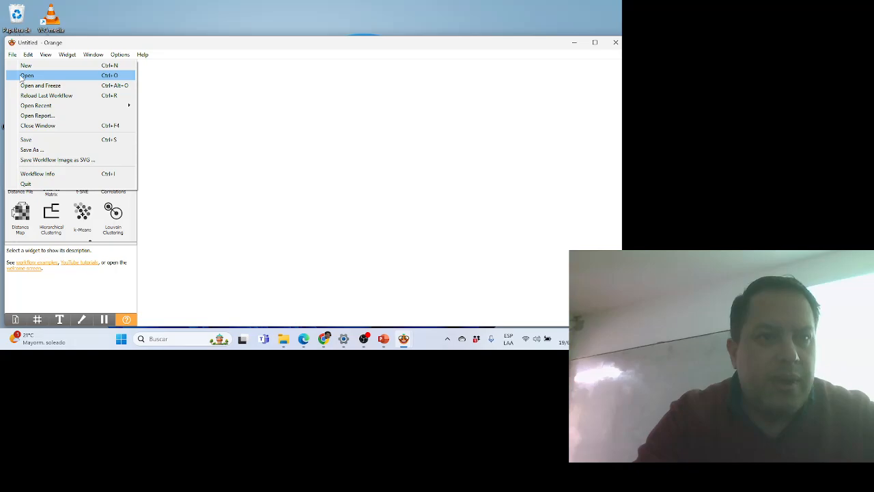
pyautogui.click(22, 77)
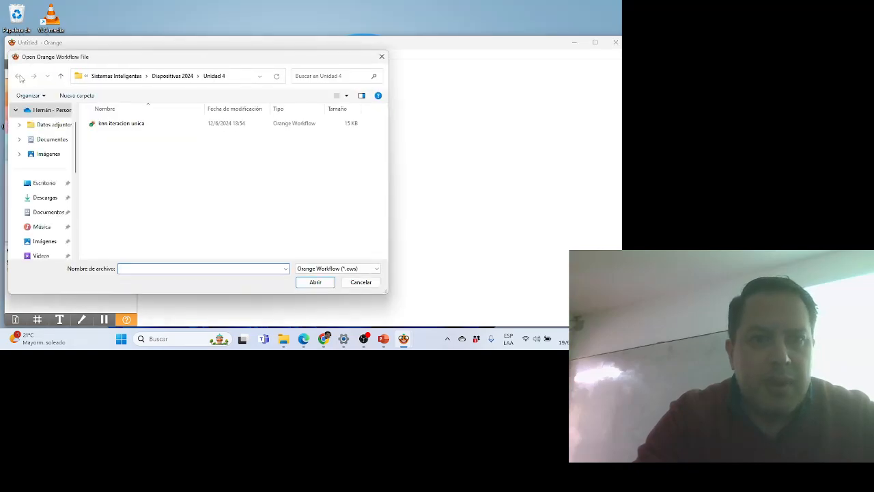
pyautogui.click(121, 125)
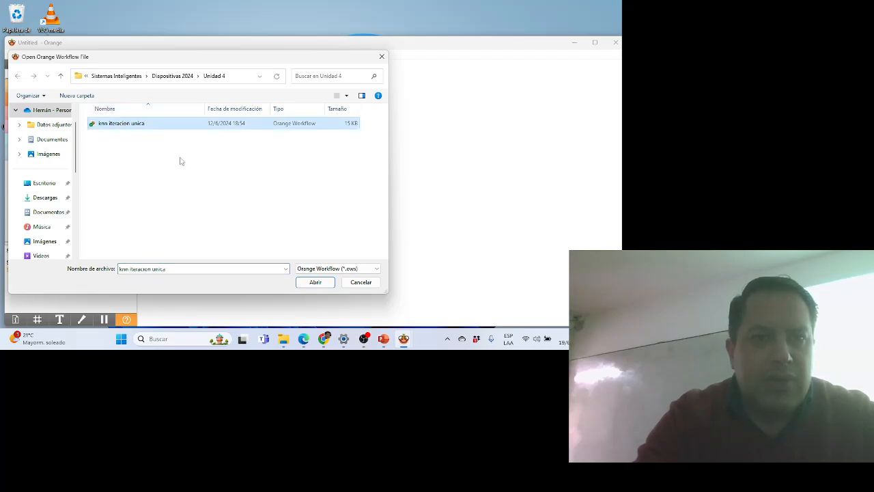
pyautogui.click(314, 281)
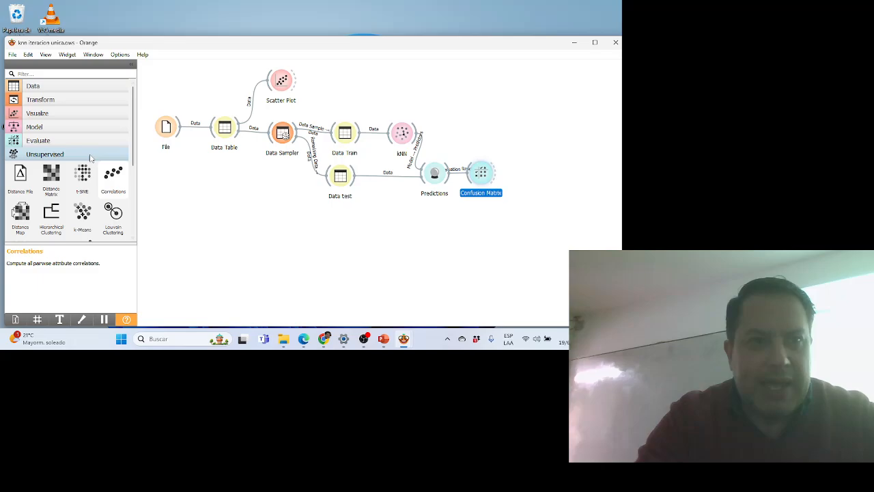
# - Add a second File widget below the existing workflow, check its iris.tab source, and link a new Data Table to it
pyautogui.click(55, 90)
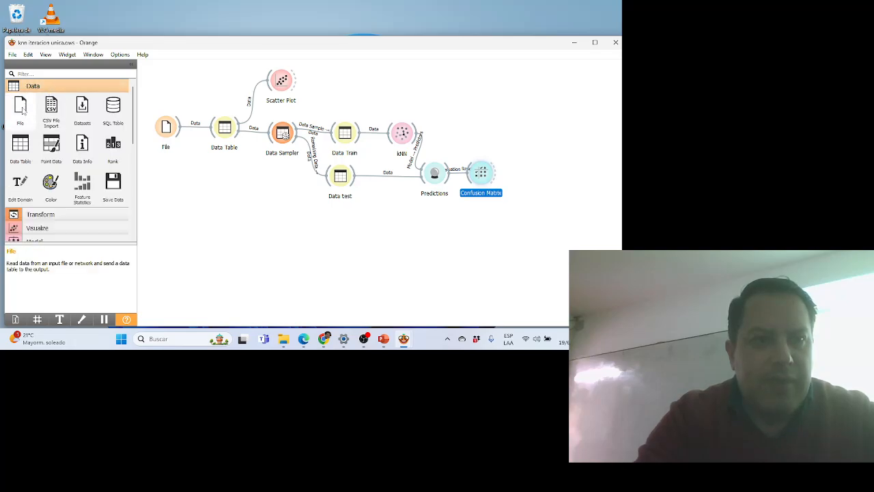
pyautogui.moveTo(21, 109); pyautogui.dragTo(171, 230)
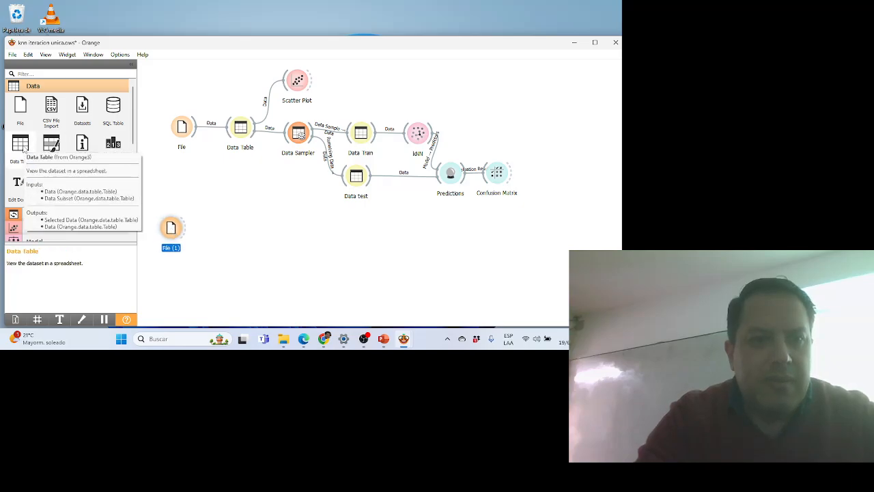
pyautogui.doubleClick(171, 228)
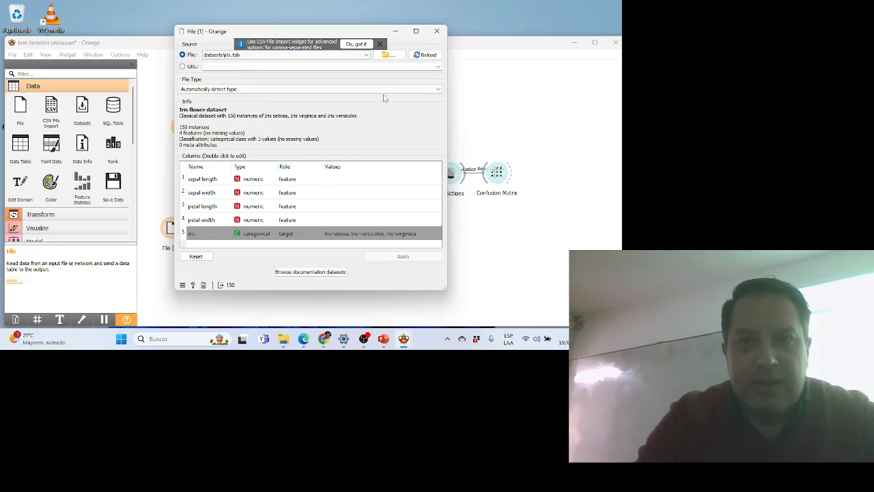
pyautogui.click(438, 31)
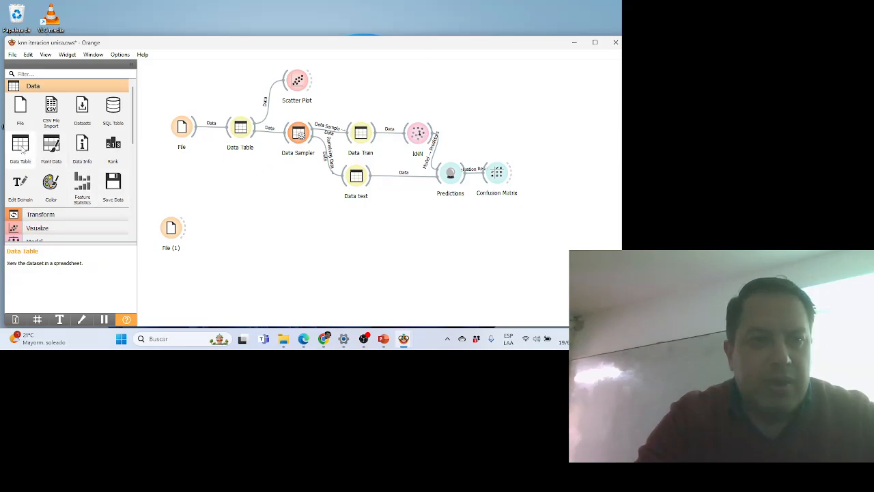
pyautogui.moveTo(22, 147); pyautogui.dragTo(227, 232)
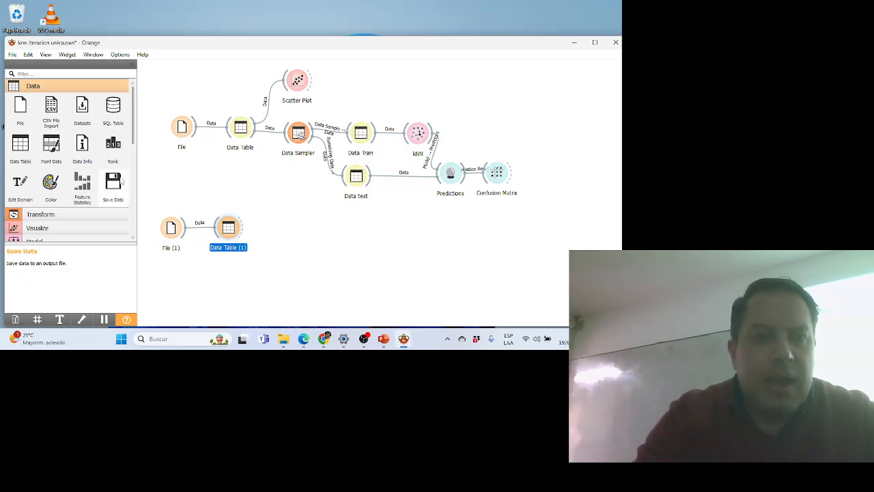
# - Add a Test and Score widget beside the new Data Table (1) and link the table's output to it
pyautogui.scroll(-2, 115, 186)
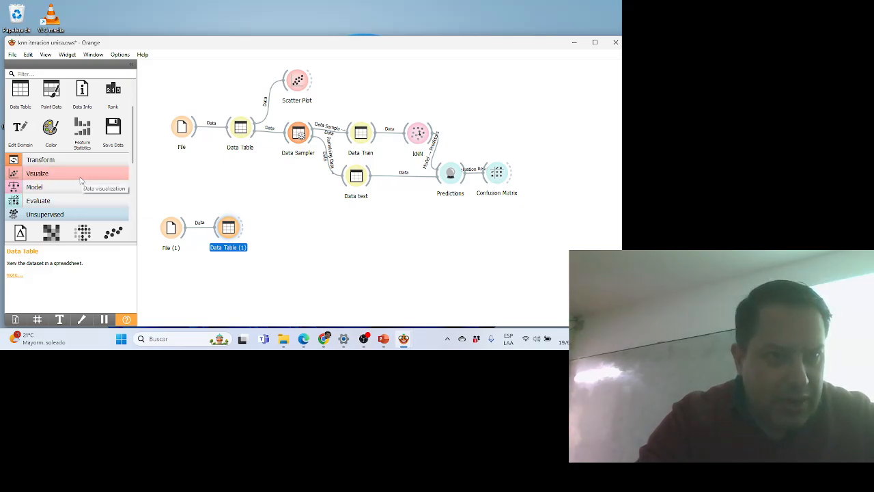
pyautogui.click(77, 202)
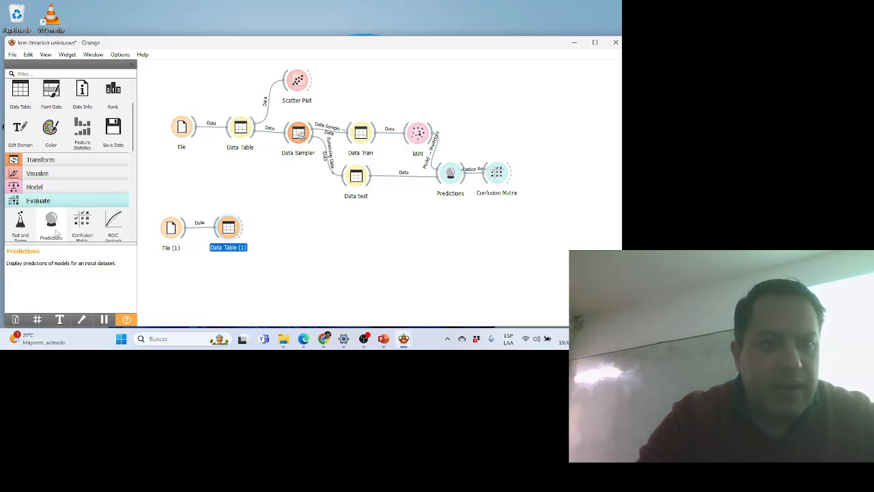
pyautogui.scroll(-1, 57, 223)
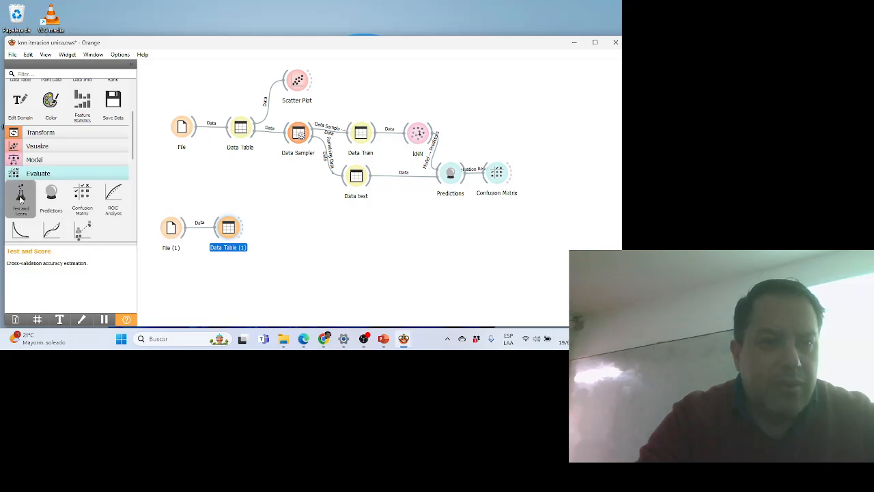
pyautogui.moveTo(21, 198); pyautogui.dragTo(291, 233)
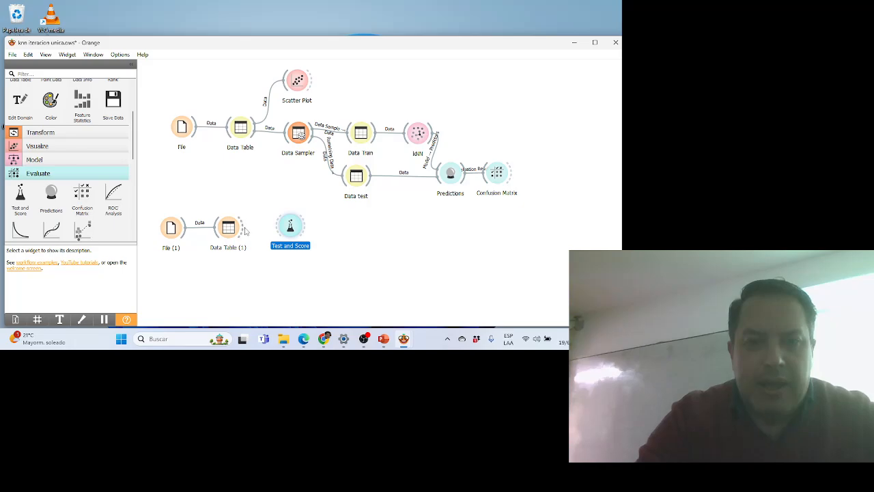
pyautogui.moveTo(244, 231); pyautogui.dragTo(289, 234)
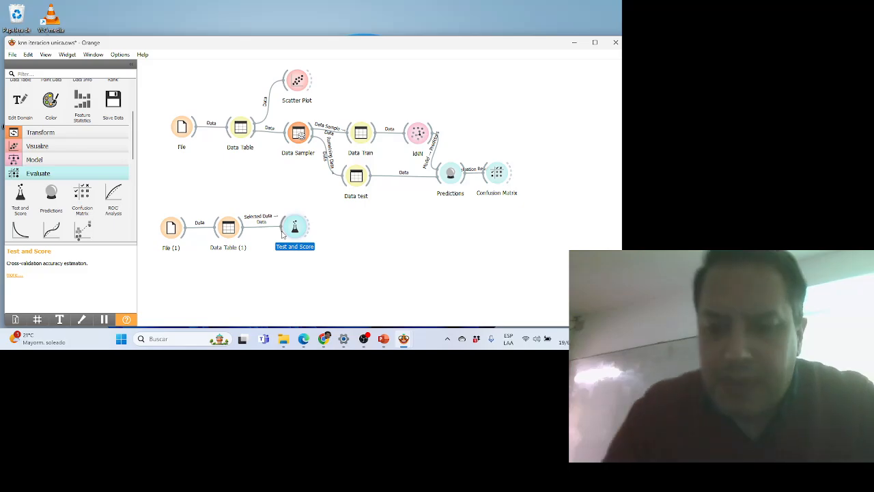
# - Edit the link between Data Table (1) and Test and Score so it passes Data to Data instead of Selected Data
pyautogui.hotkey('ctrl', '+')
pyautogui.hotkey('ctrl', '+')
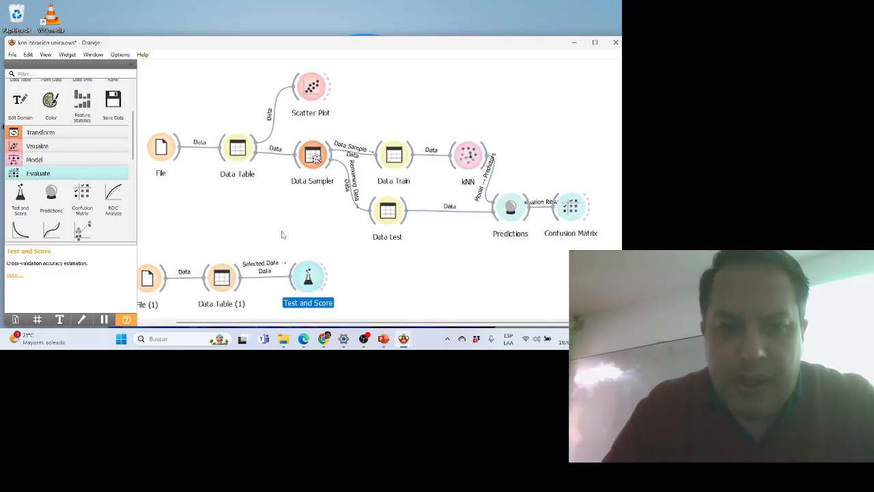
pyautogui.moveTo(286, 234); pyautogui.dragTo(293, 216)
pyautogui.moveTo(253, 321); pyautogui.dragTo(222, 320)
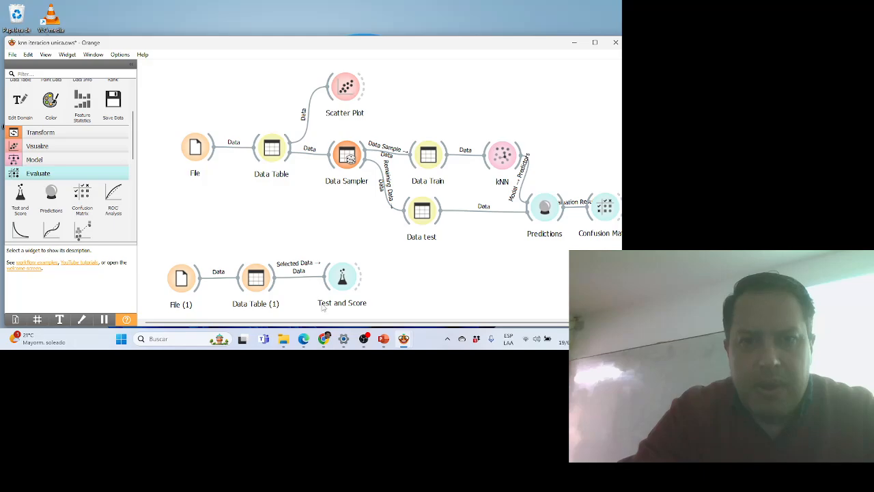
pyautogui.moveTo(364, 271); pyautogui.dragTo(366, 276)
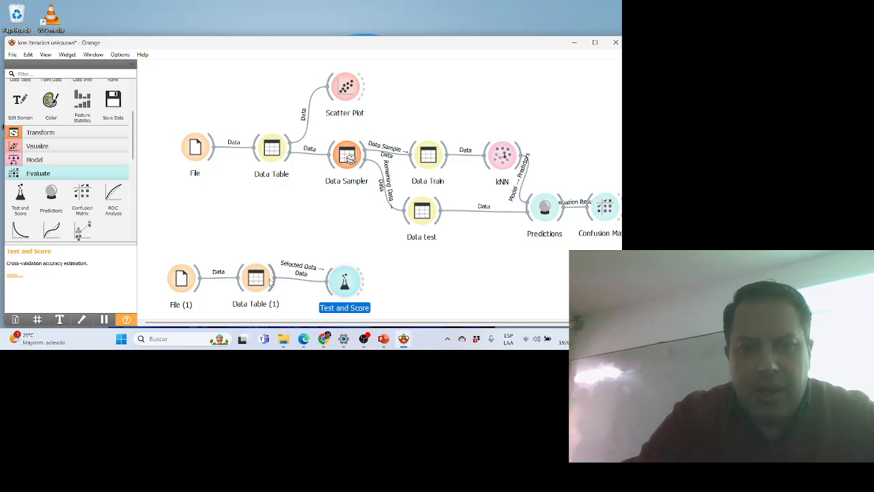
pyautogui.click(291, 269)
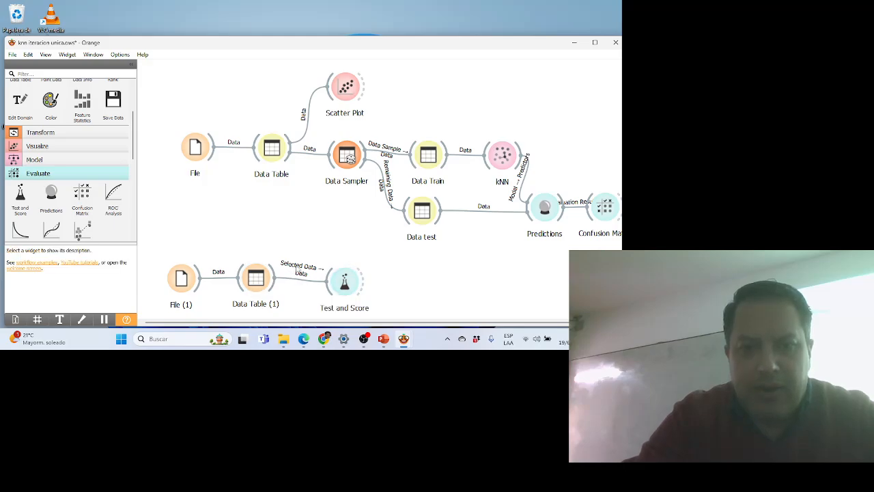
pyautogui.doubleClick(299, 275)
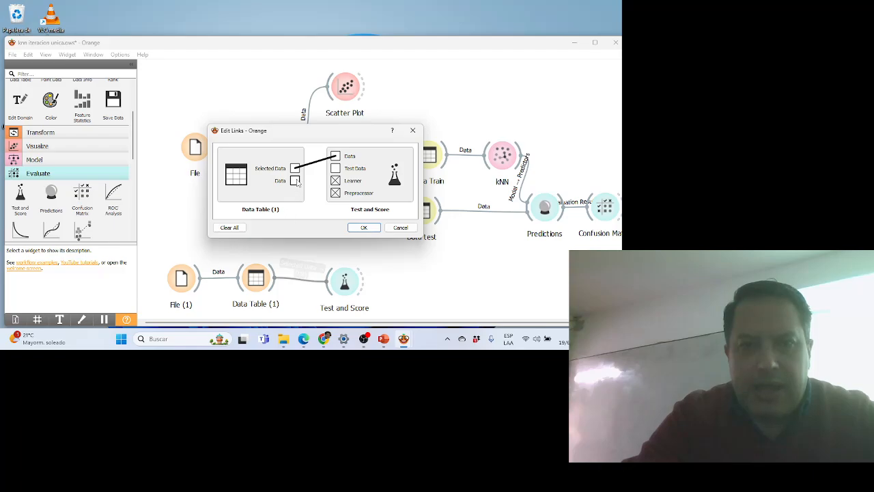
pyautogui.moveTo(296, 181); pyautogui.dragTo(334, 156)
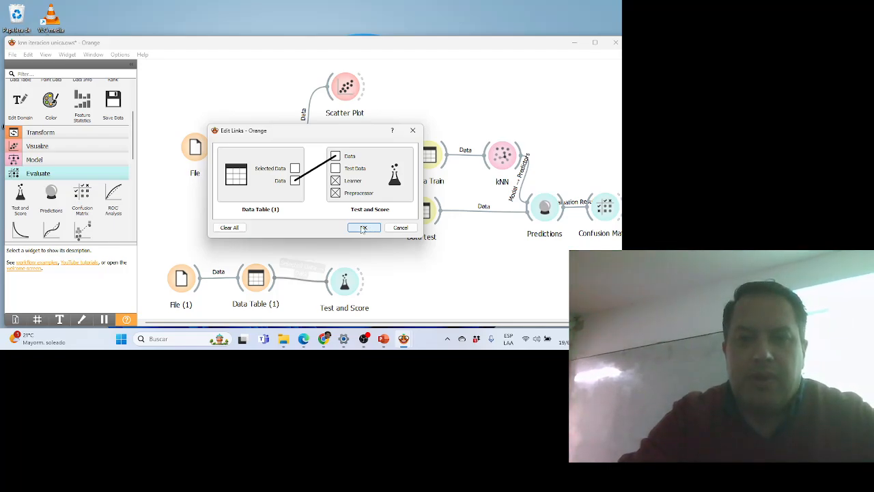
pyautogui.click(362, 228)
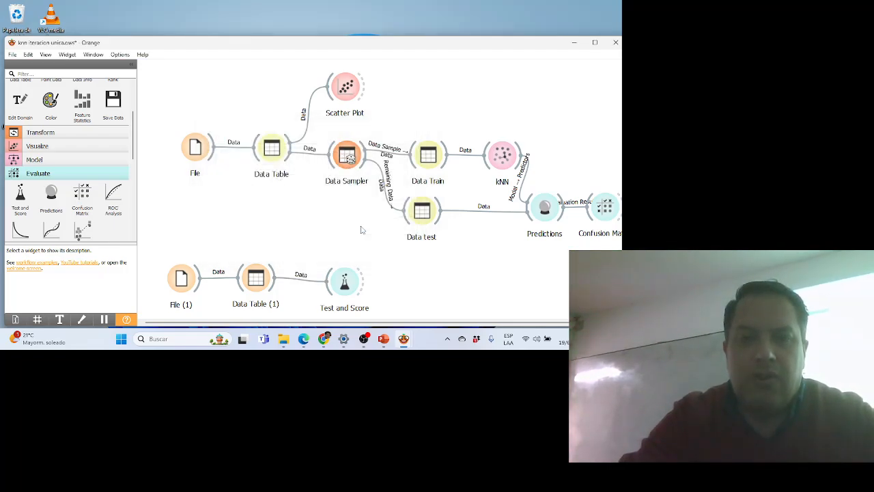
# - Align the Test and Score widget with its row and choose 5 folds for its cross validation
pyautogui.click(344, 275)
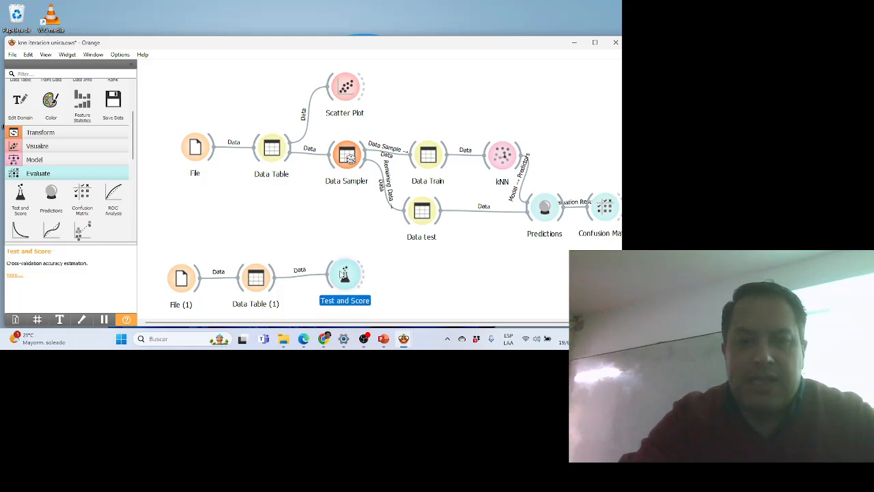
pyautogui.moveTo(342, 273); pyautogui.dragTo(344, 275)
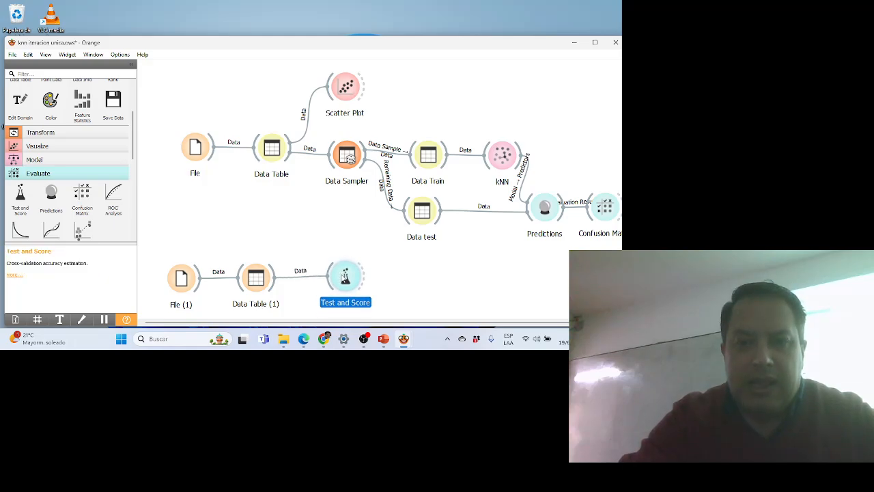
pyautogui.doubleClick(345, 276)
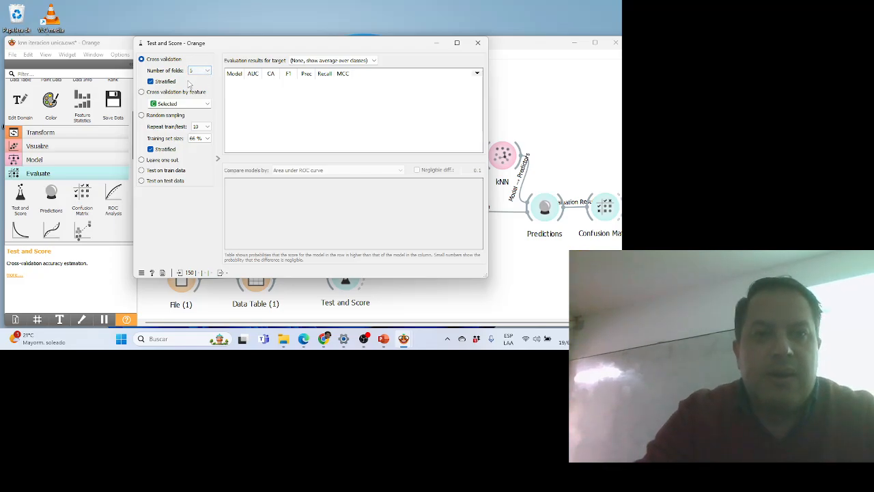
pyautogui.click(207, 71)
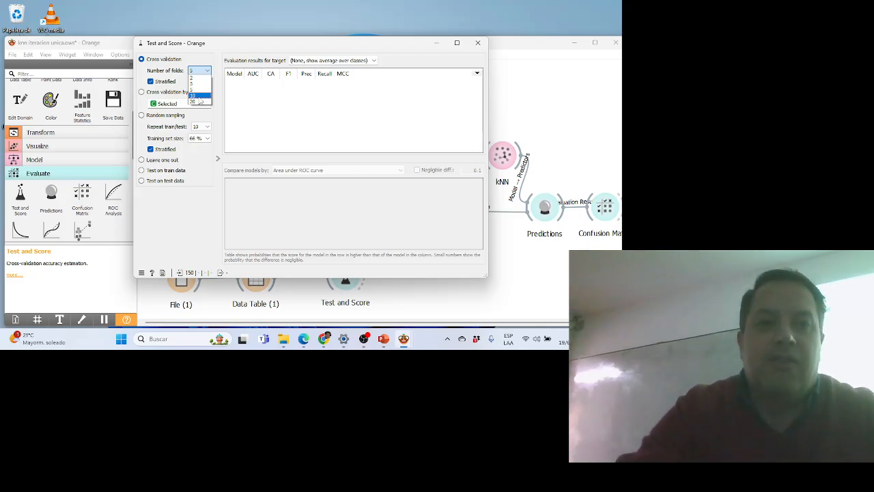
pyautogui.click(194, 91)
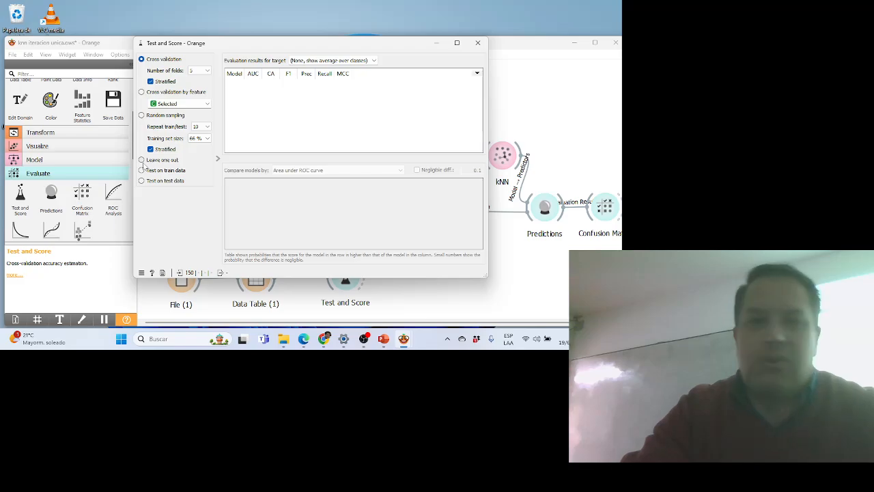
pyautogui.click(477, 44)
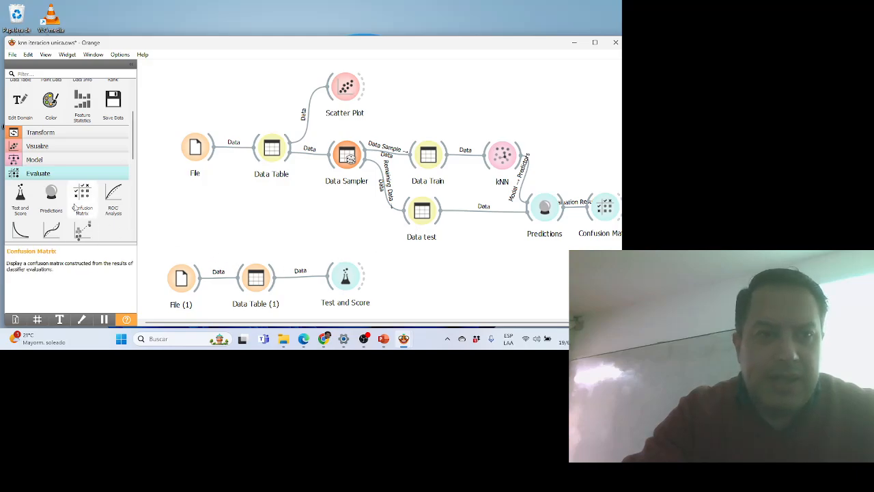
# - Add a Tree model below Data Table (1) and connect it to Test and Score as the learner
pyautogui.click(41, 159)
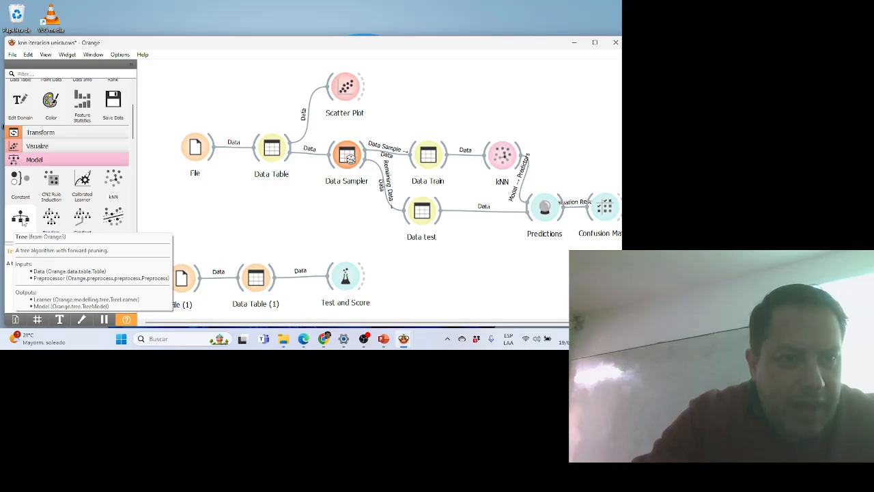
pyautogui.moveTo(23, 222); pyautogui.dragTo(297, 301)
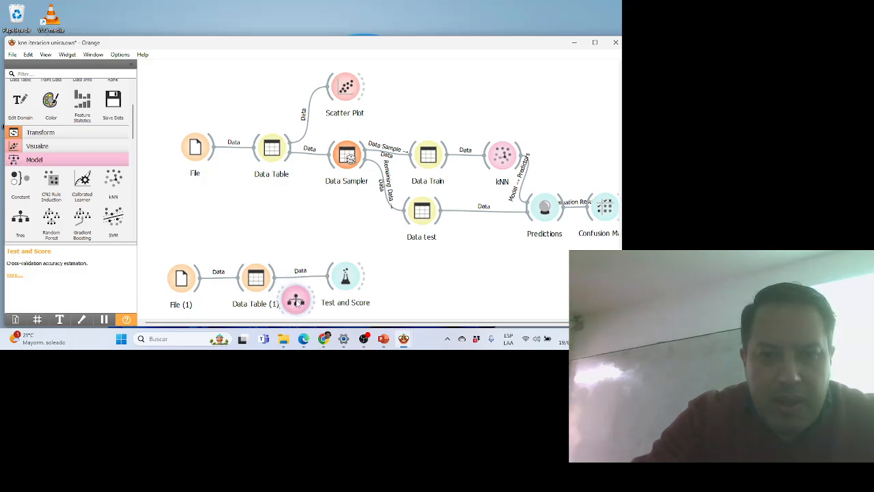
pyautogui.scroll(-1, 287, 216)
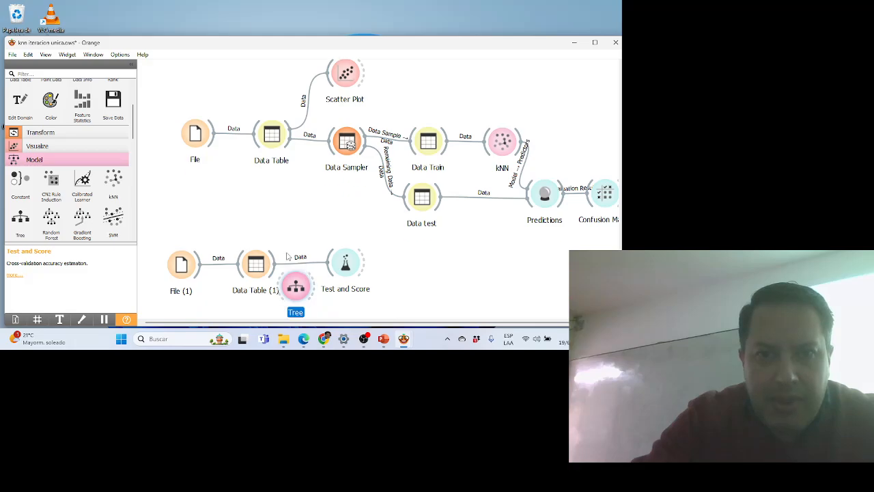
pyautogui.moveTo(295, 293); pyautogui.dragTo(330, 254)
pyautogui.scroll(-1, 302, 305)
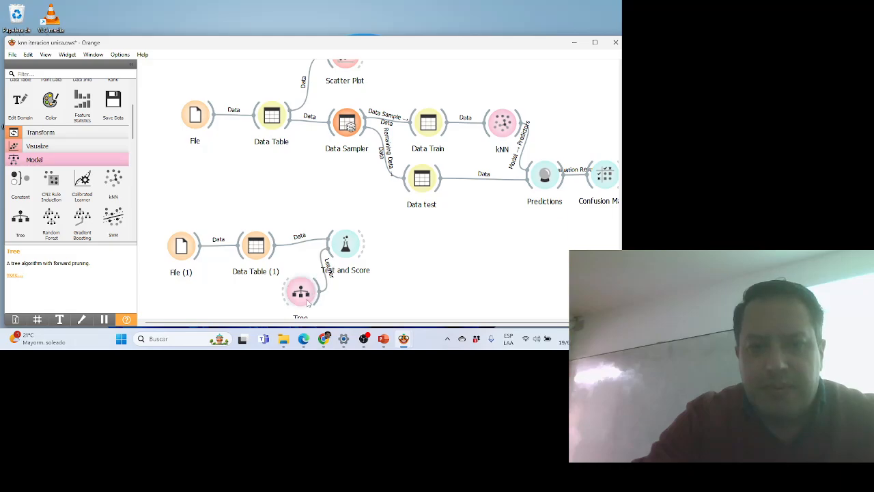
pyautogui.moveTo(302, 301); pyautogui.dragTo(279, 299)
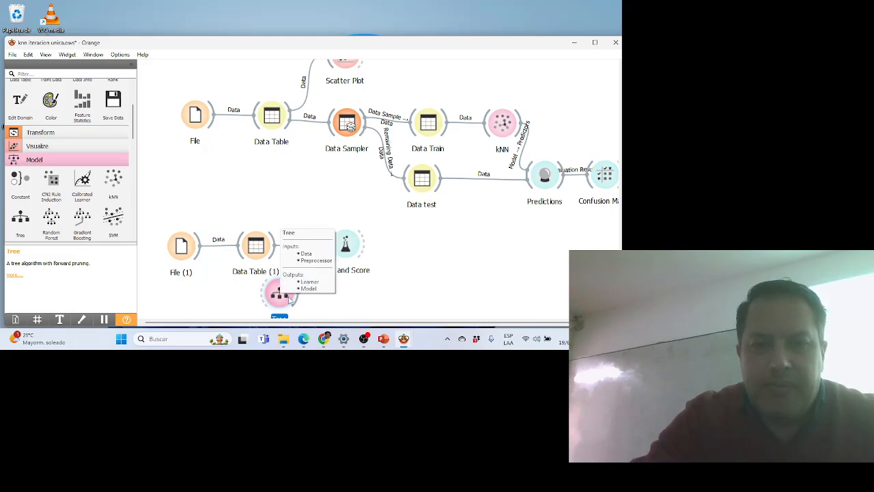
pyautogui.moveTo(328, 244); pyautogui.dragTo(295, 292)
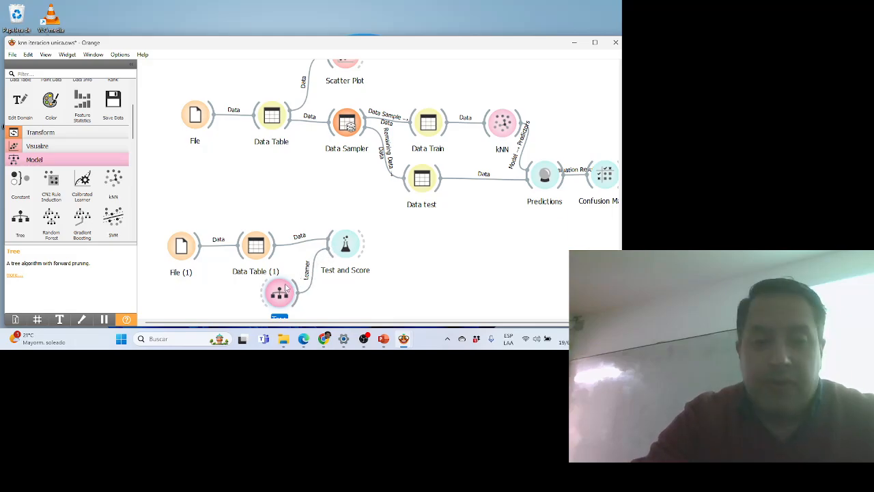
# - Open the Tree model's settings, review its parameters such as the minimum number of instances in leaves, and close them
pyautogui.moveTo(286, 289)
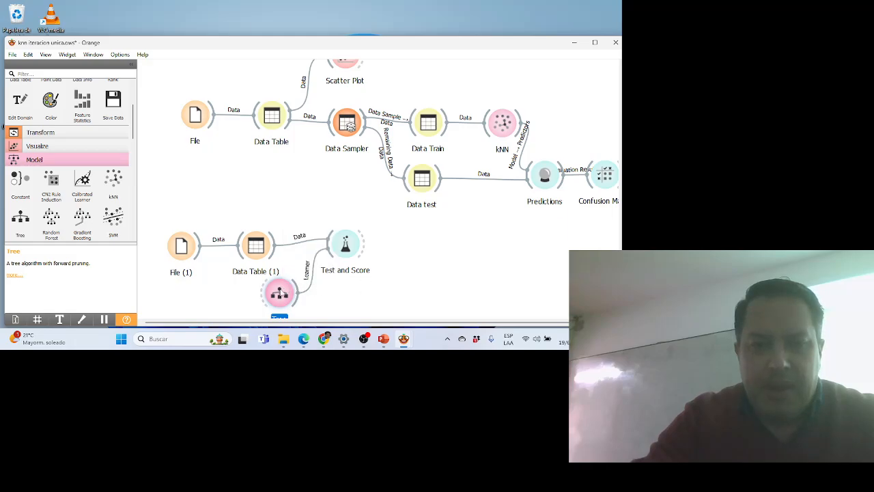
pyautogui.rightClick(279, 293)
pyautogui.click(290, 227)
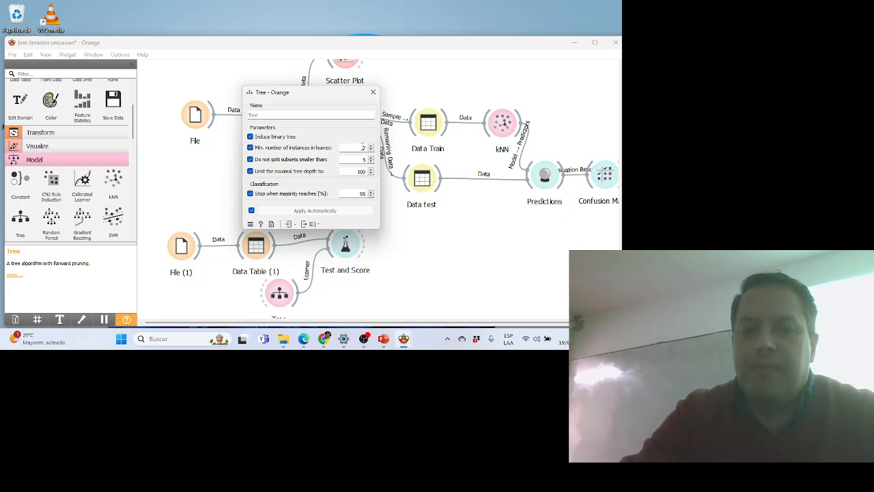
pyautogui.write('10')
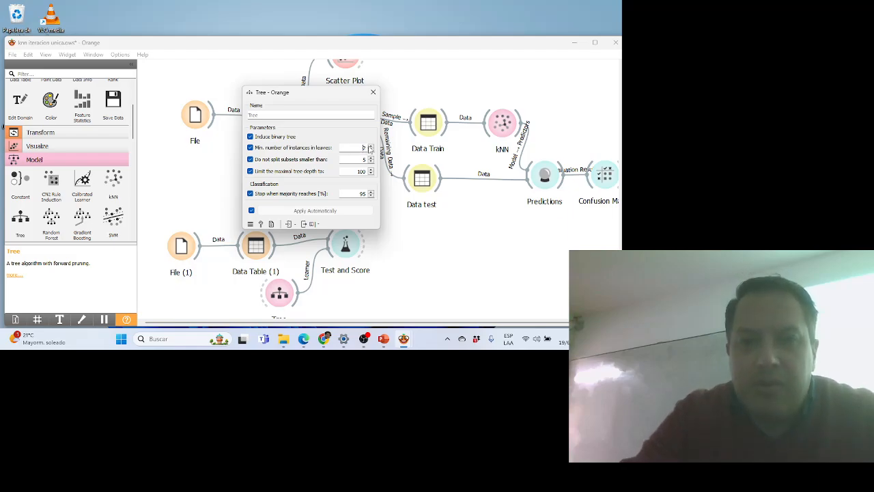
pyautogui.click(372, 145)
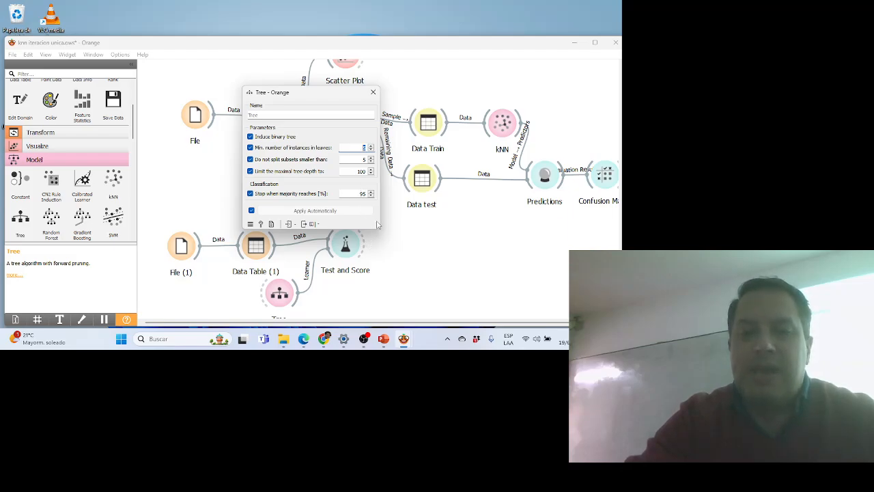
pyautogui.click(372, 93)
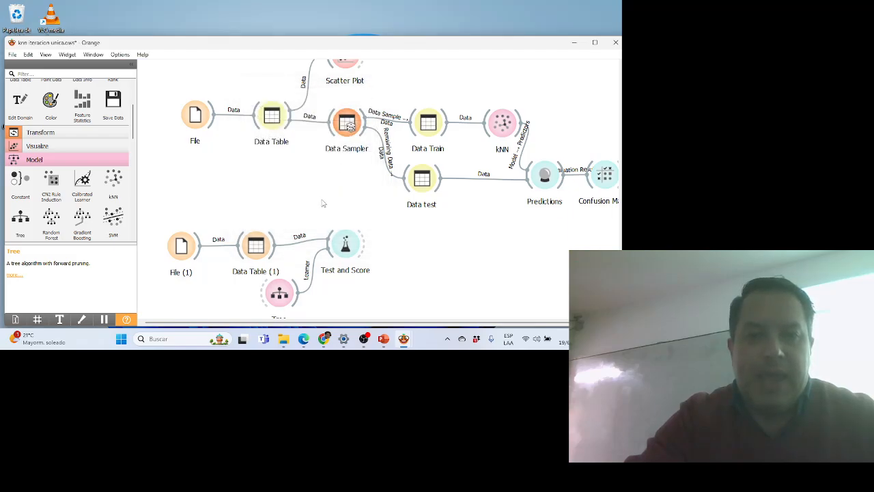
# - Add a Confusion Matrix beside Test and Score, link the Evaluation Results to it, and space the two widgets further apart
pyautogui.scroll(-1, 322, 199)
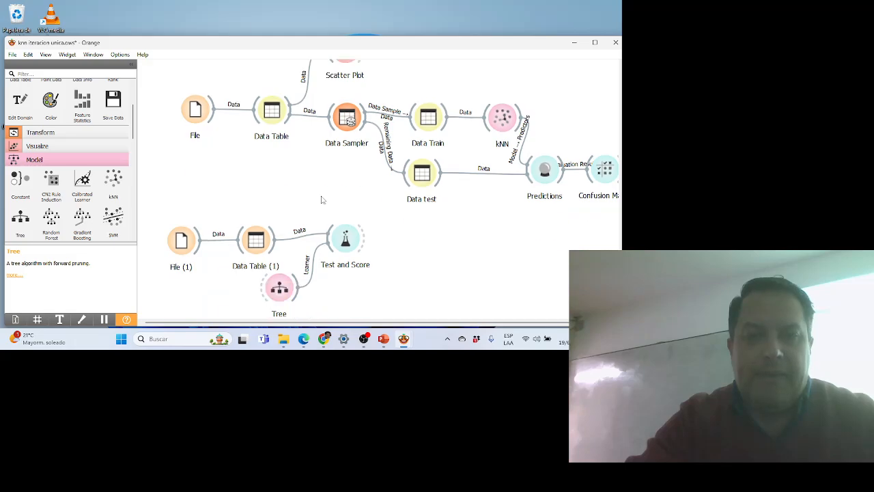
pyautogui.scroll(2, 322, 199)
pyautogui.scroll(-2, 322, 199)
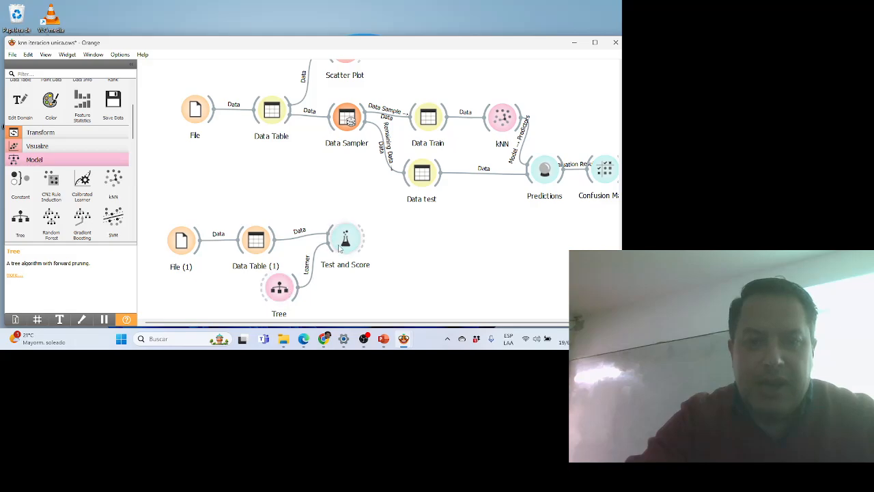
pyautogui.scroll(3, 74, 186)
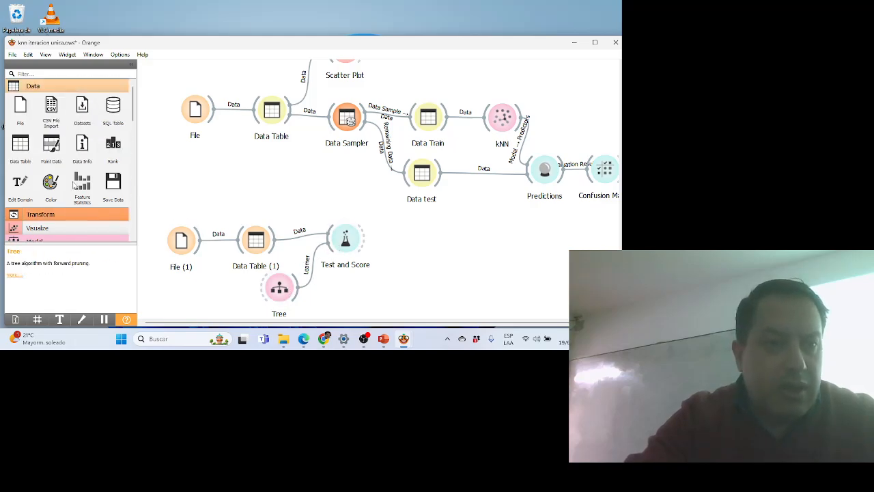
pyautogui.scroll(-7, 74, 186)
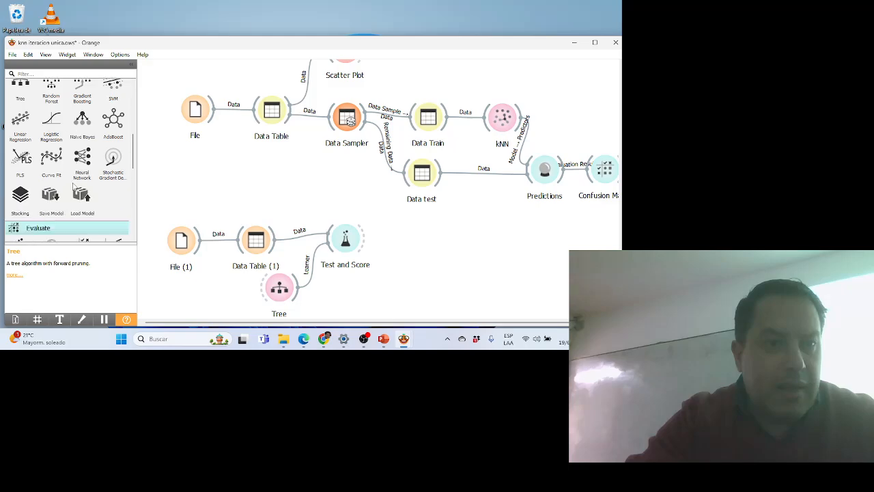
pyautogui.click(51, 227)
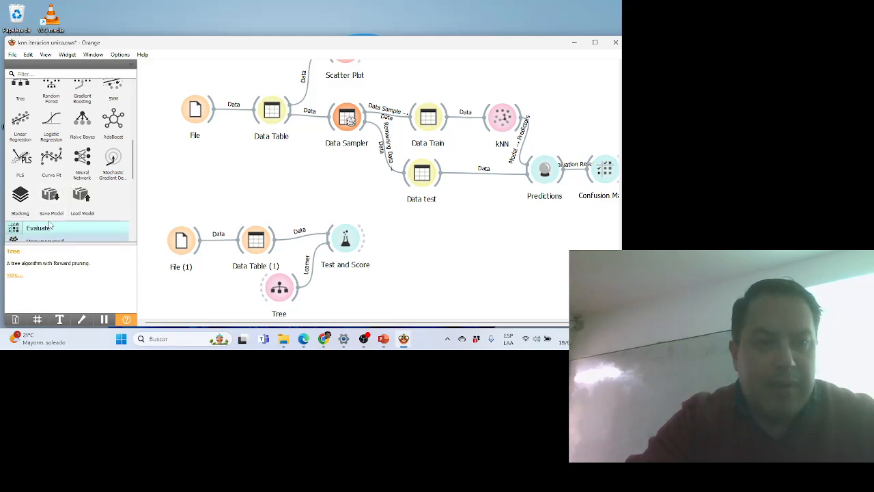
pyautogui.scroll(-2, 50, 228)
pyautogui.scroll(-2, 53, 225)
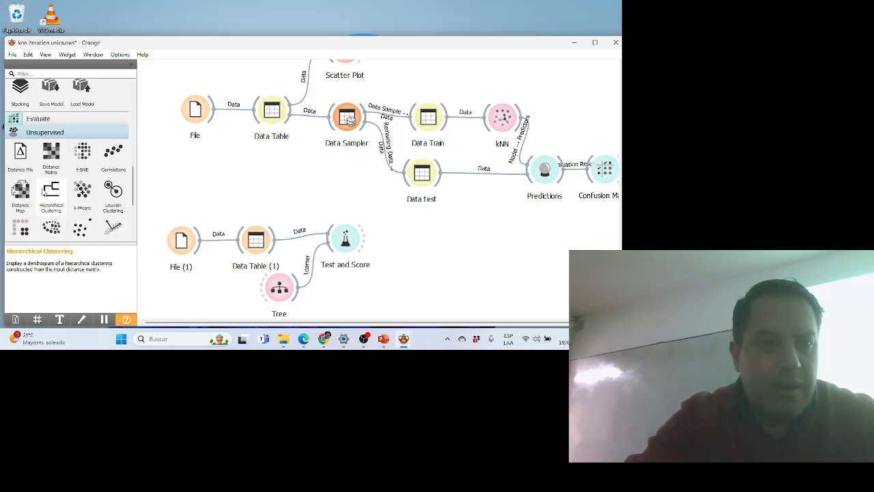
pyautogui.click(38, 119)
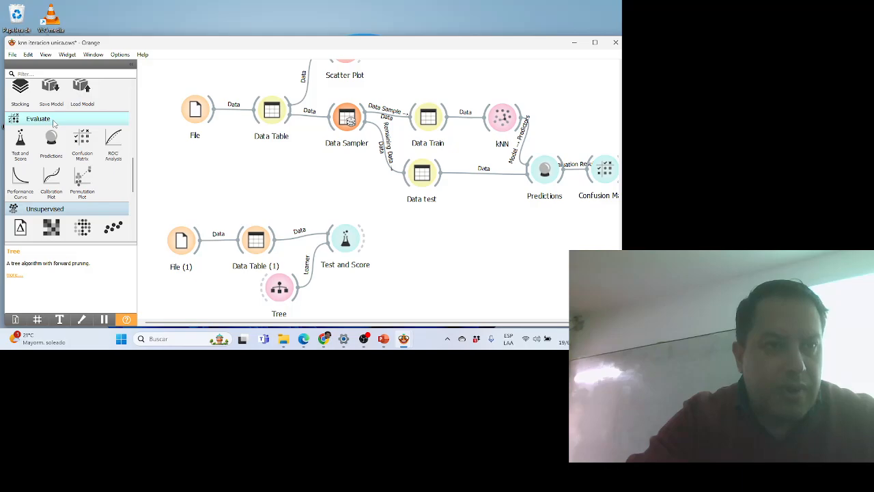
pyautogui.moveTo(82, 140); pyautogui.dragTo(415, 236)
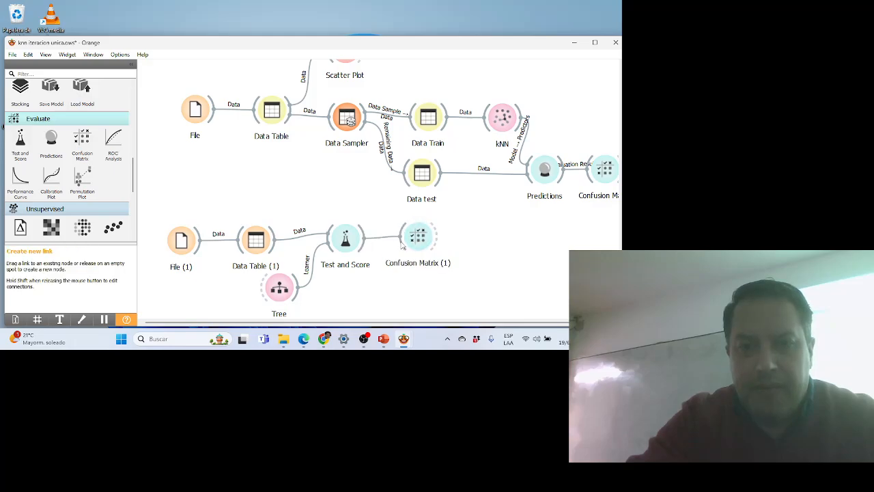
pyautogui.moveTo(400, 337)
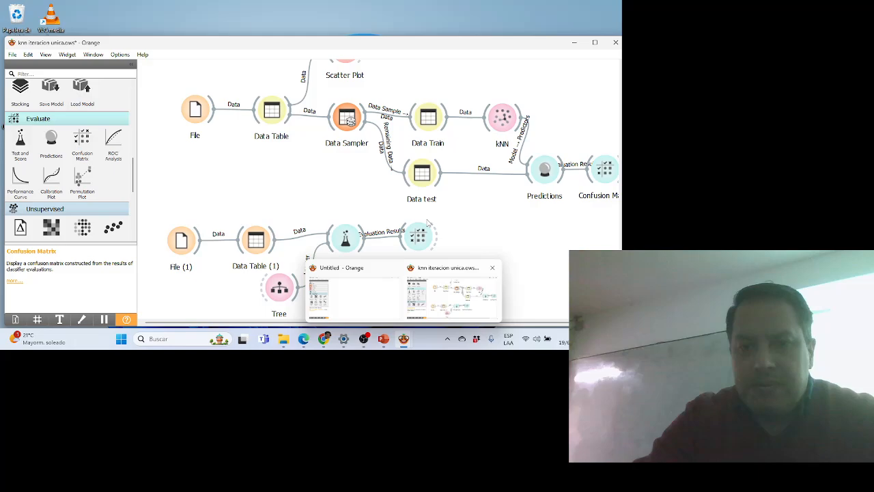
pyautogui.click(448, 241)
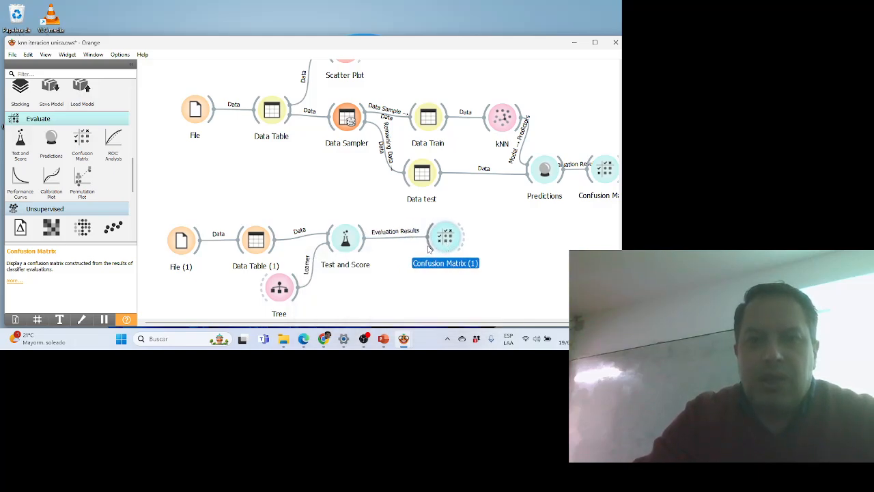
# - Add a Tree Viewer widget below the link between Test and Score and Confusion Matrix (1)
pyautogui.scroll(2, 305, 226)
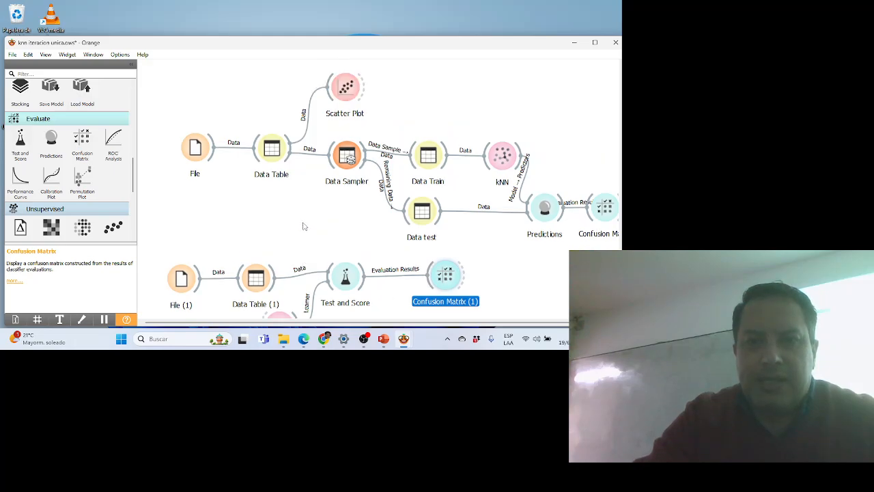
pyautogui.scroll(-2, 305, 226)
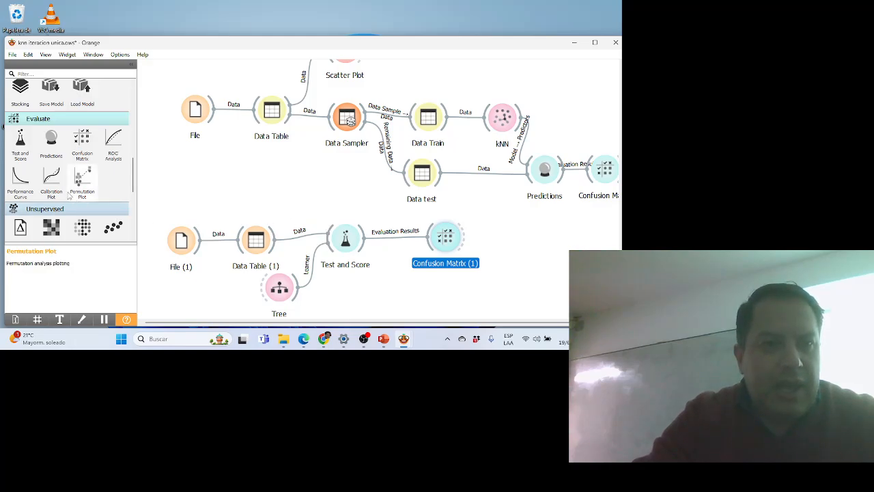
pyautogui.scroll(2, 68, 183)
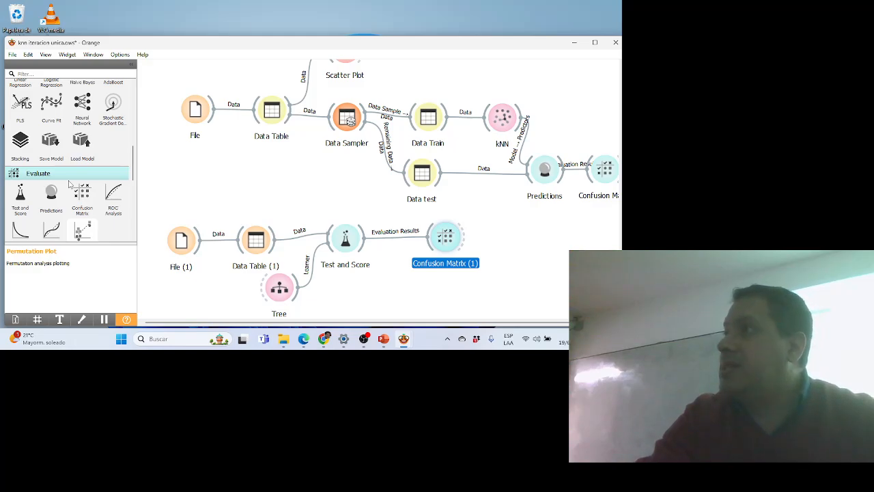
pyautogui.scroll(4, 68, 183)
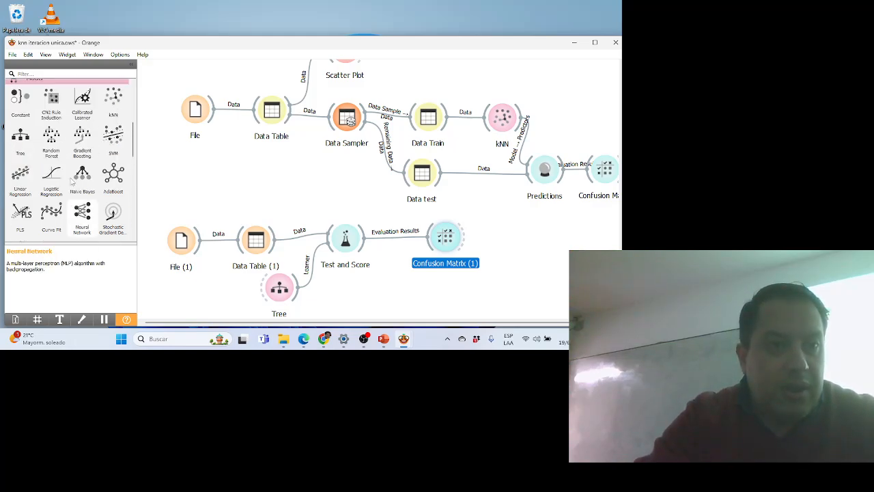
pyautogui.scroll(2, 71, 179)
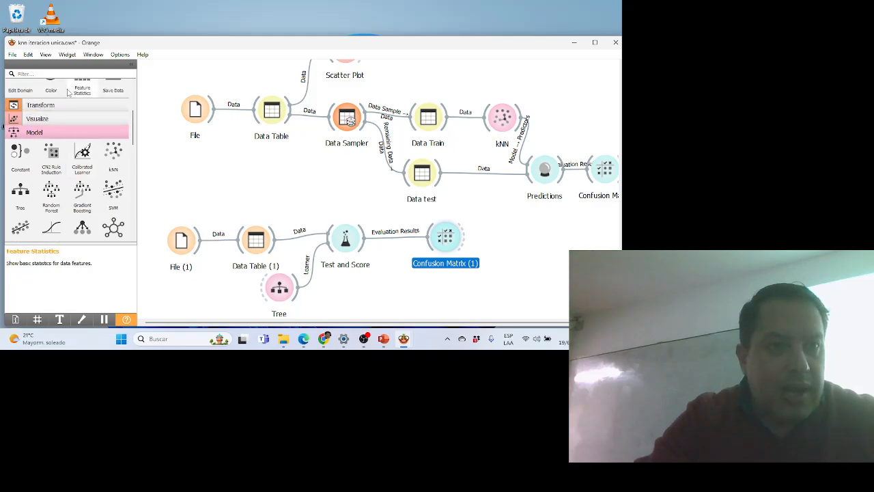
pyautogui.click(56, 119)
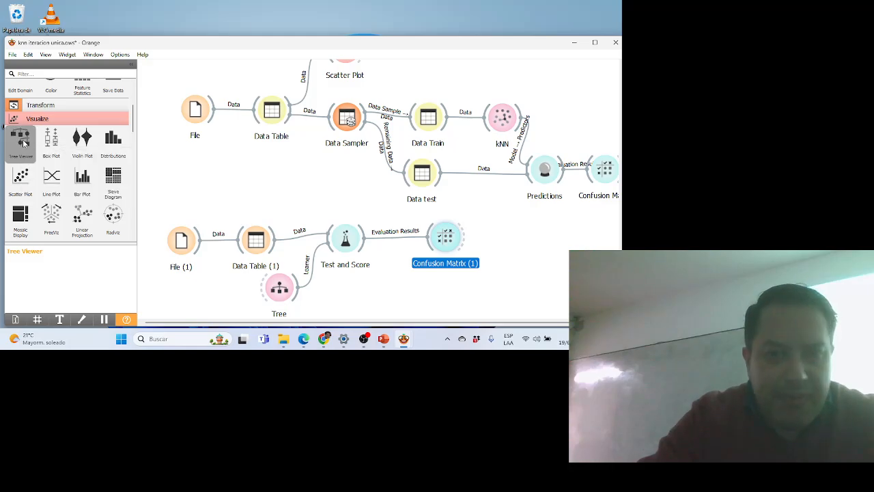
pyautogui.moveTo(23, 142); pyautogui.dragTo(388, 286)
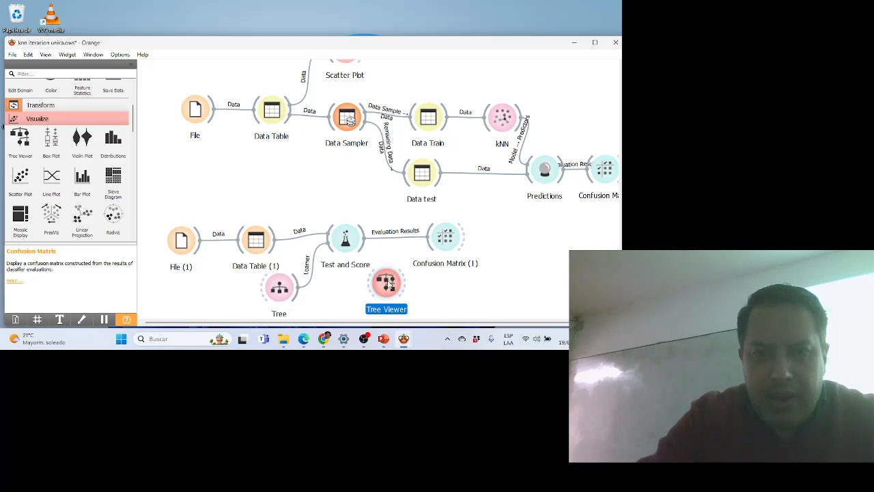
pyautogui.moveTo(388, 284); pyautogui.dragTo(401, 282)
# - Connect the Tree Viewer to the branch by passing the Tree widget's Model to its Tree input
pyautogui.moveTo(362, 242); pyautogui.dragTo(380, 277)
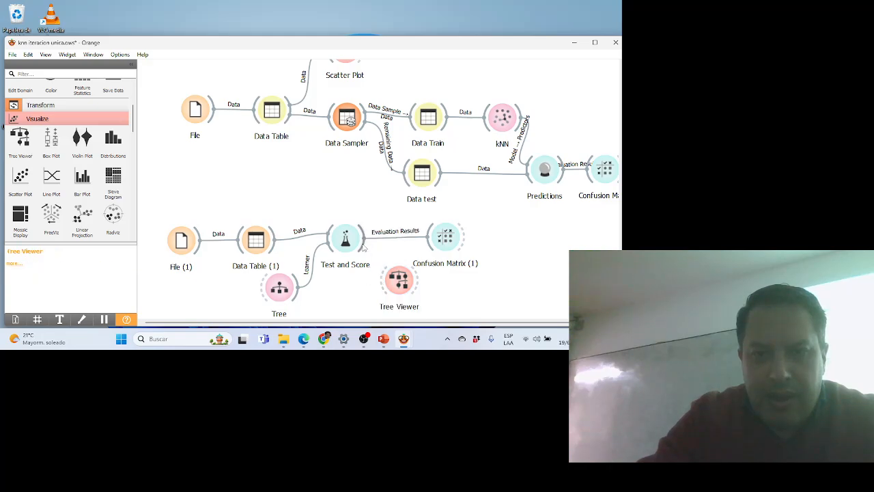
pyautogui.moveTo(364, 241); pyautogui.dragTo(384, 280)
pyautogui.moveTo(298, 293); pyautogui.dragTo(376, 281)
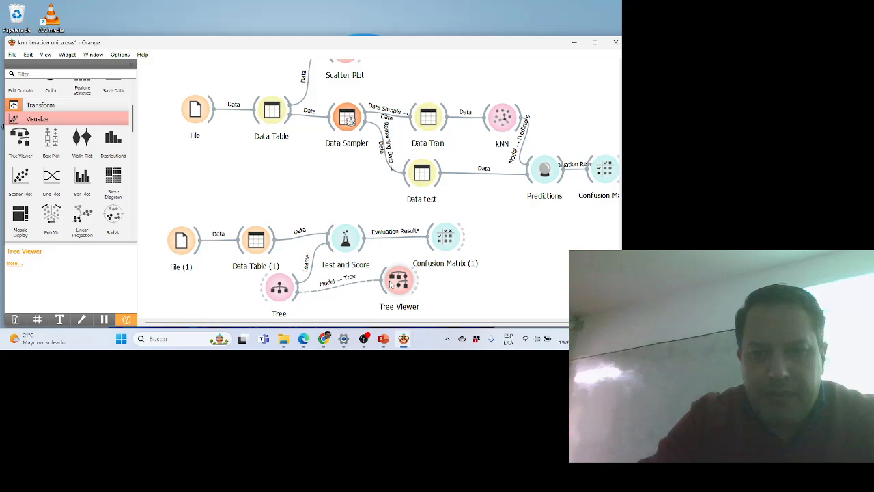
# - Open the Tree Viewer to inspect the decision tree, adjust its display zoom, and close it
pyautogui.click(390, 284)
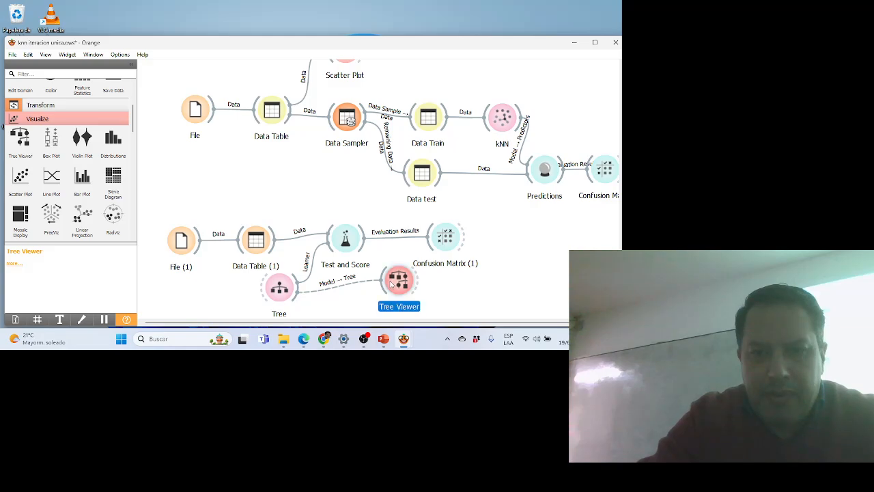
pyautogui.doubleClick(394, 283)
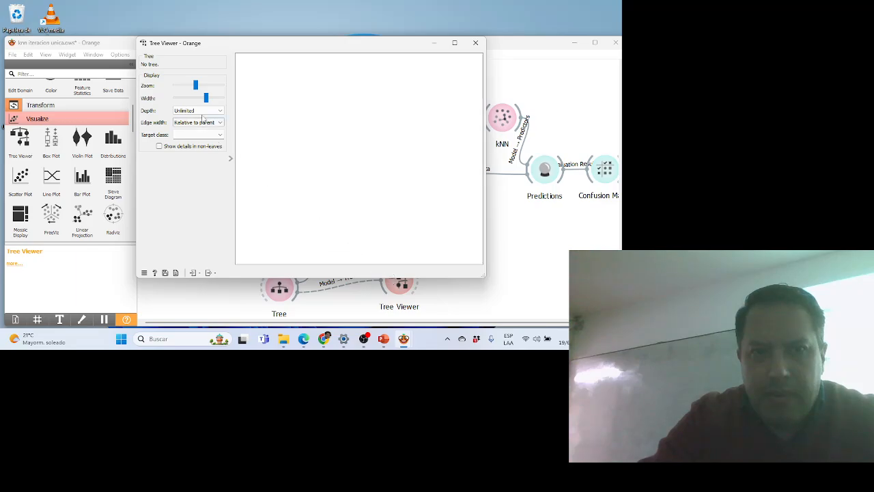
pyautogui.click(183, 87)
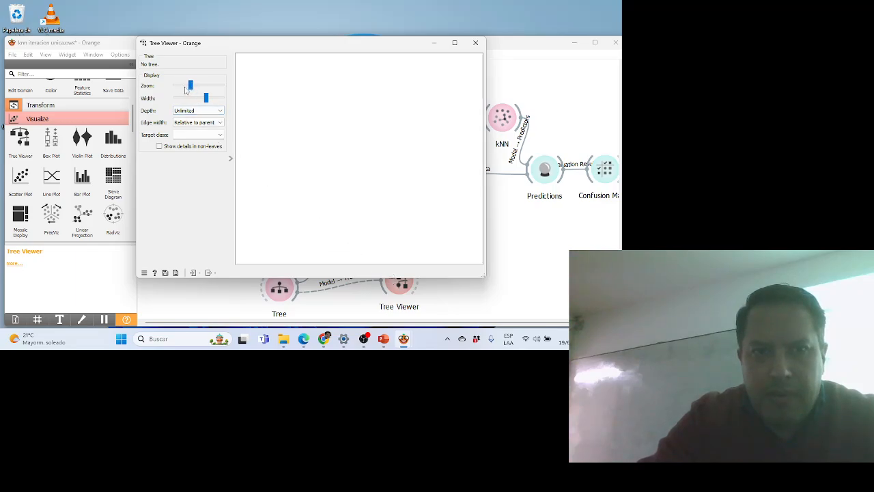
pyautogui.click(177, 87)
pyautogui.moveTo(184, 87)
pyautogui.mouseDown()
pyautogui.moveTo(173, 85)
pyautogui.moveTo(191, 85)
pyautogui.mouseUp()
pyautogui.click(476, 43)
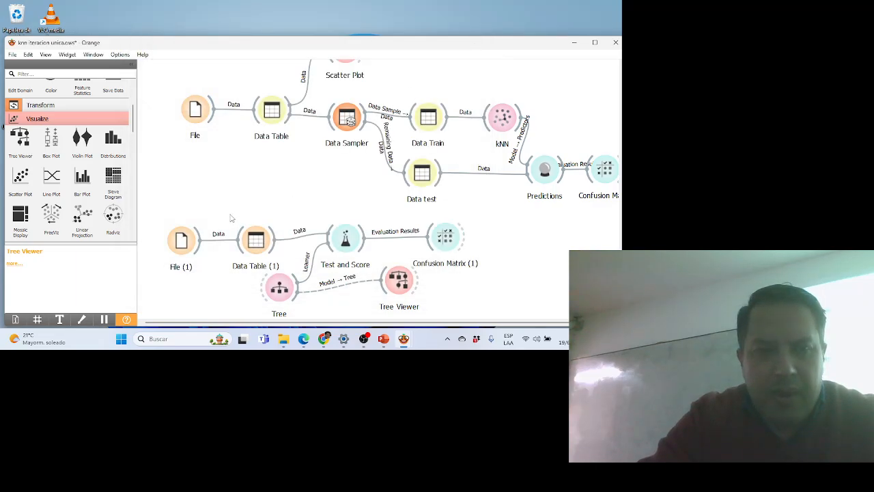
# - Switch to the part 1 presentation in PowerPoint and examine the example workflow on slide 34, "Clasificación con Orange"
pyautogui.moveTo(384, 339)
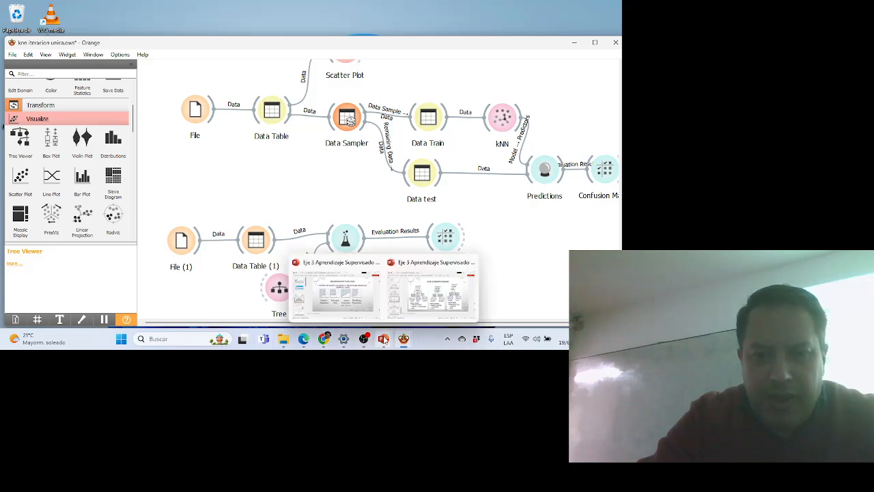
pyautogui.moveTo(365, 307)
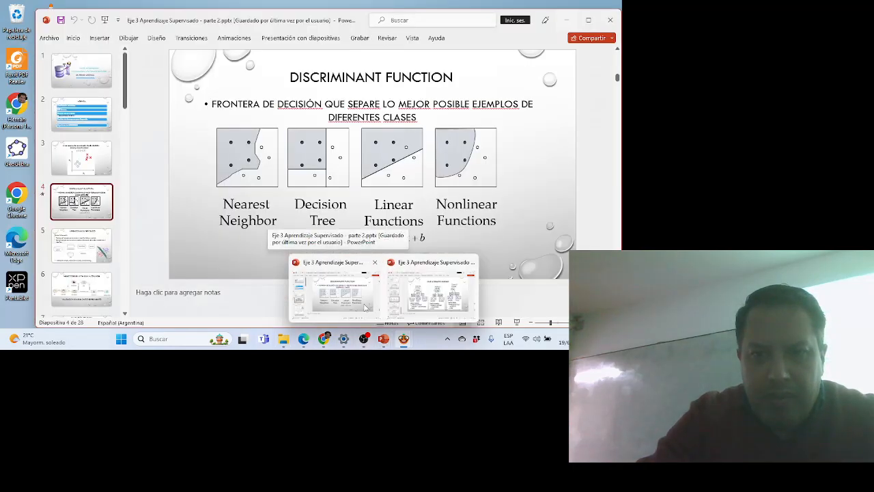
pyautogui.click(408, 295)
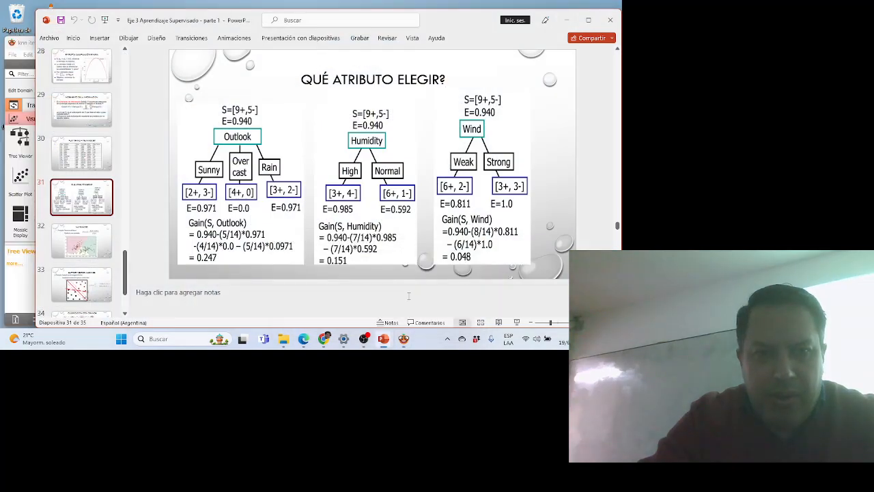
pyautogui.scroll(-3, 103, 242)
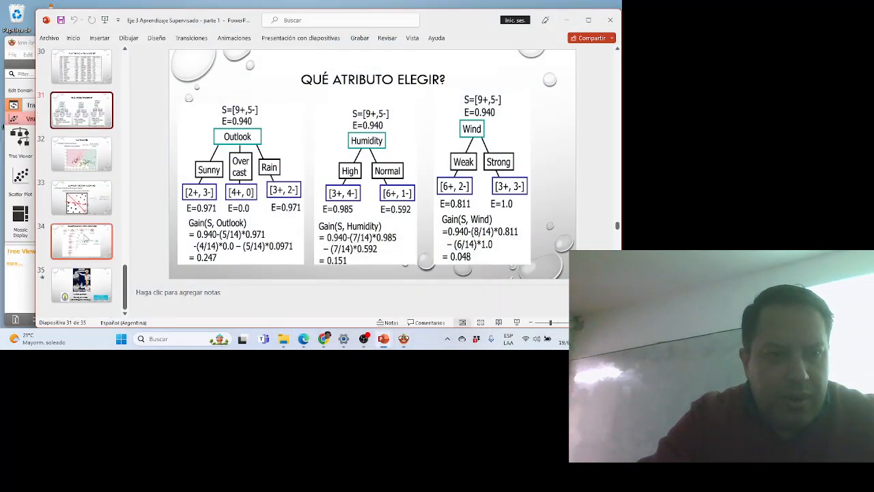
pyautogui.click(82, 240)
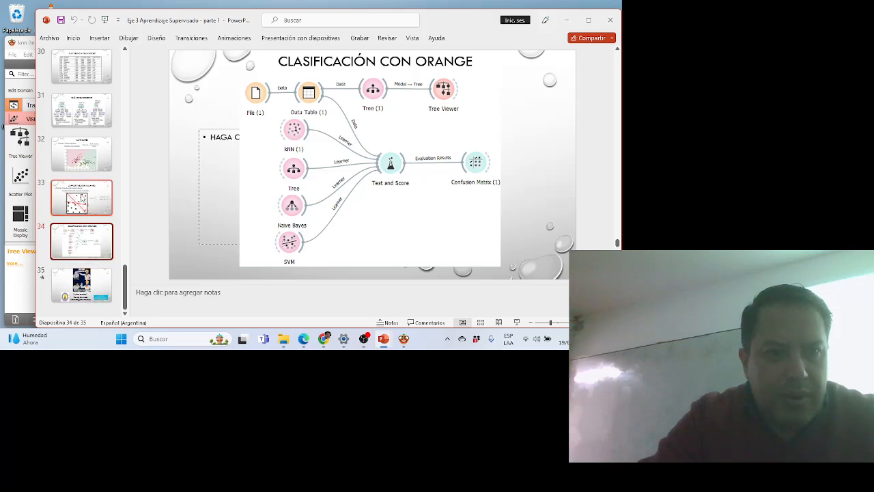
pyautogui.scroll(3, 73, 267)
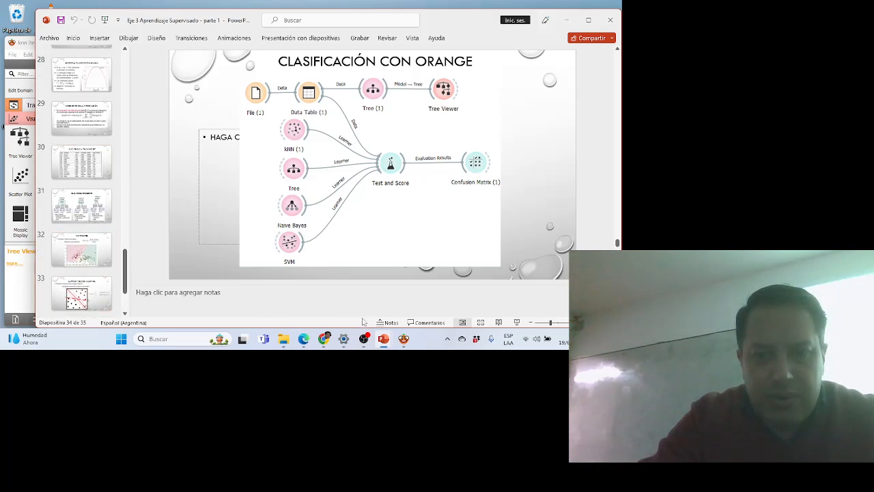
pyautogui.moveTo(383, 339)
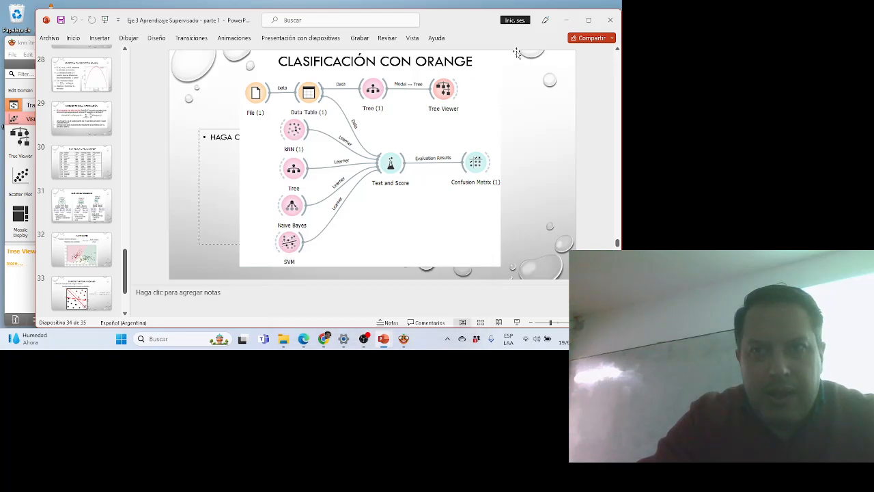
# - Minimize the presentation to return to Orange and delete the Tree Viewer widget from the second branch
pyautogui.click(565, 20)
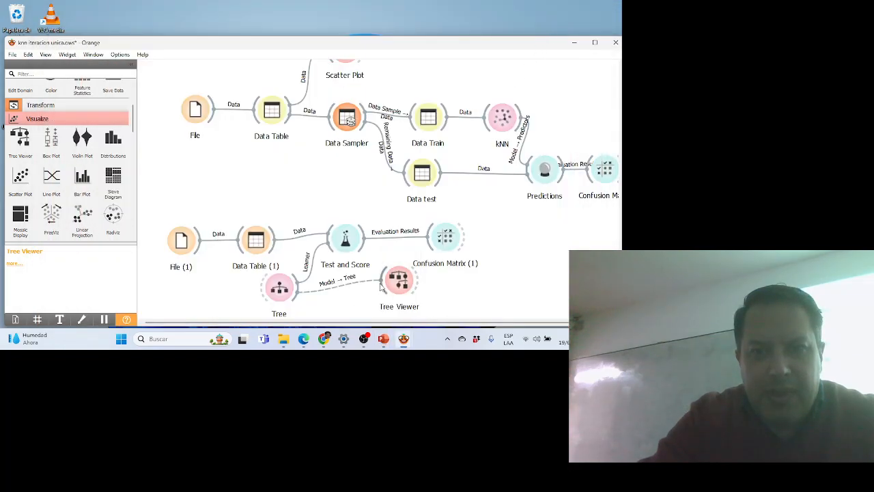
pyautogui.click(400, 280)
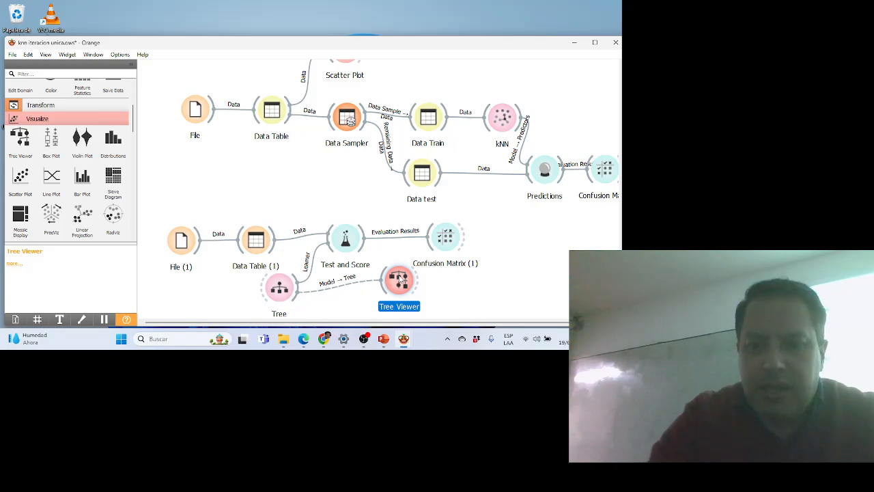
pyautogui.press('Delete')
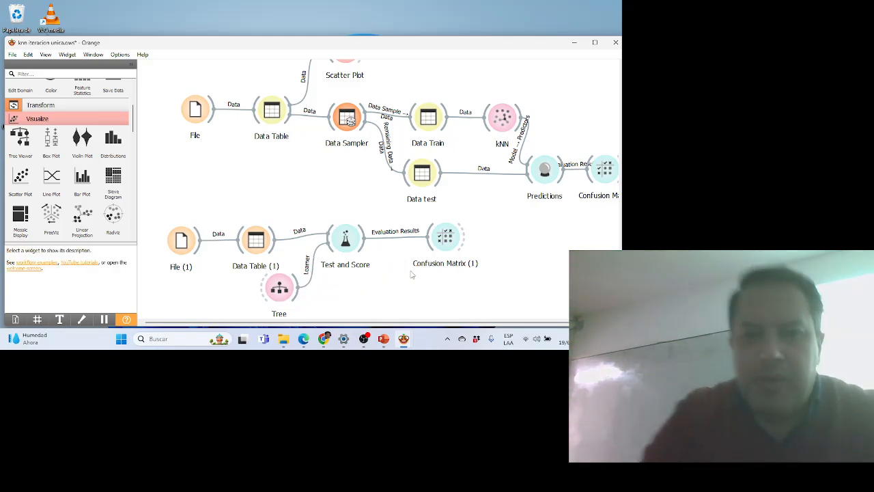
# - Add a new Tree Viewer beside Tree, linking Data Table (1) to Tree and Tree's Model to the viewer
pyautogui.moveTo(20, 140); pyautogui.dragTo(313, 184)
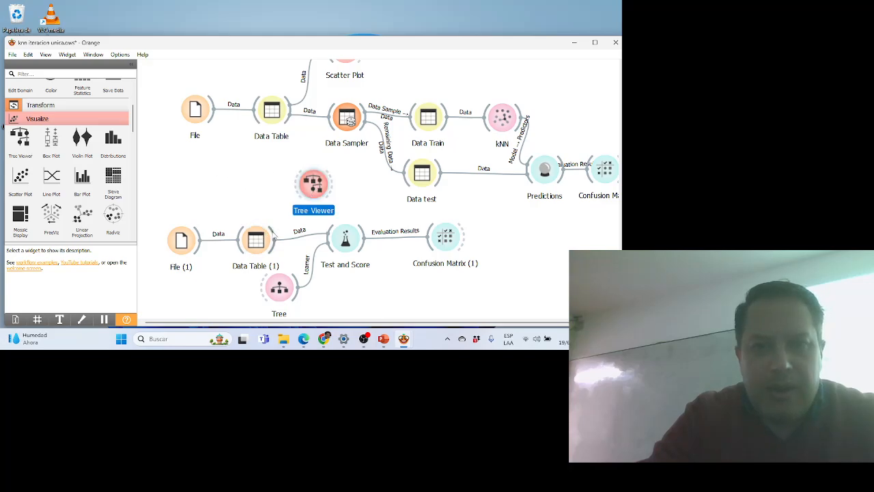
pyautogui.moveTo(273, 235); pyautogui.dragTo(340, 201)
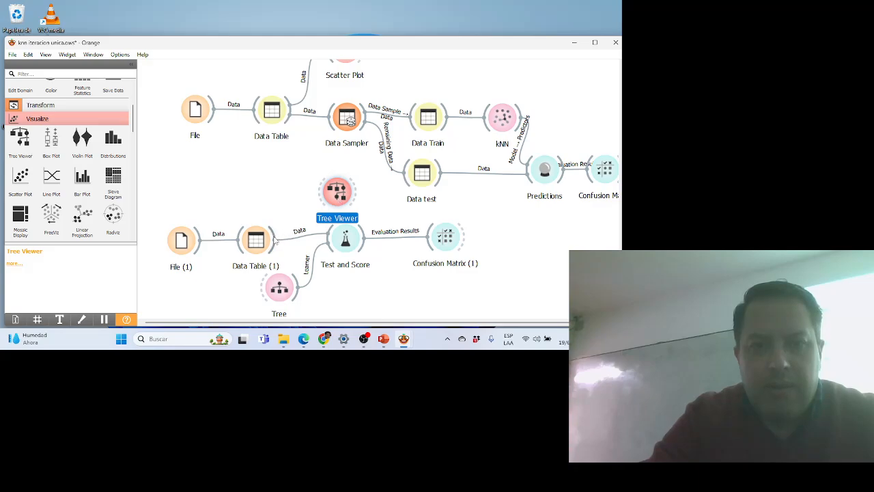
pyautogui.moveTo(278, 239); pyautogui.dragTo(262, 290)
pyautogui.moveTo(333, 198); pyautogui.dragTo(367, 290)
# - Open the Tree Viewer, widen its window to inspect the whole decision tree, and return to the workflow
pyautogui.doubleClick(367, 290)
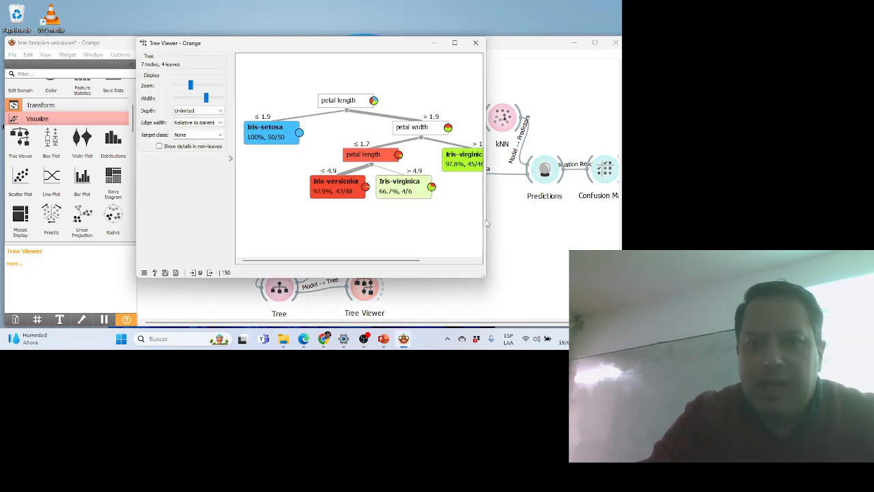
pyautogui.moveTo(486, 218); pyautogui.dragTo(527, 221)
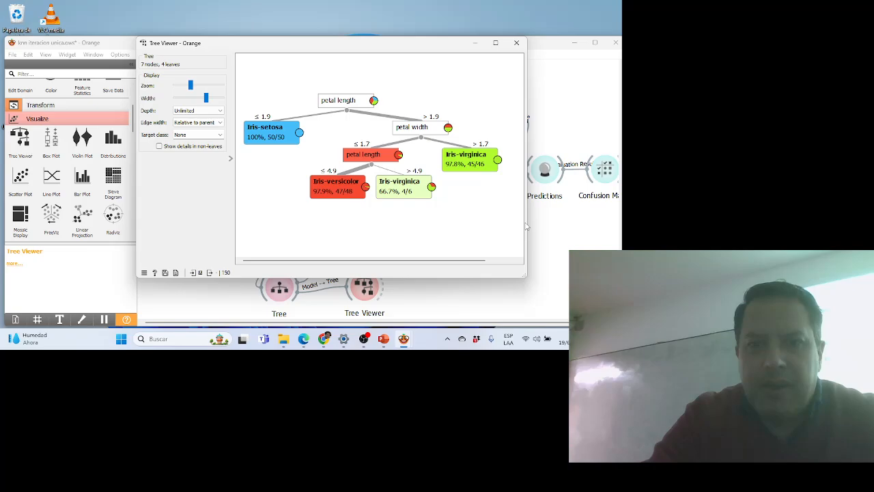
pyautogui.click(540, 249)
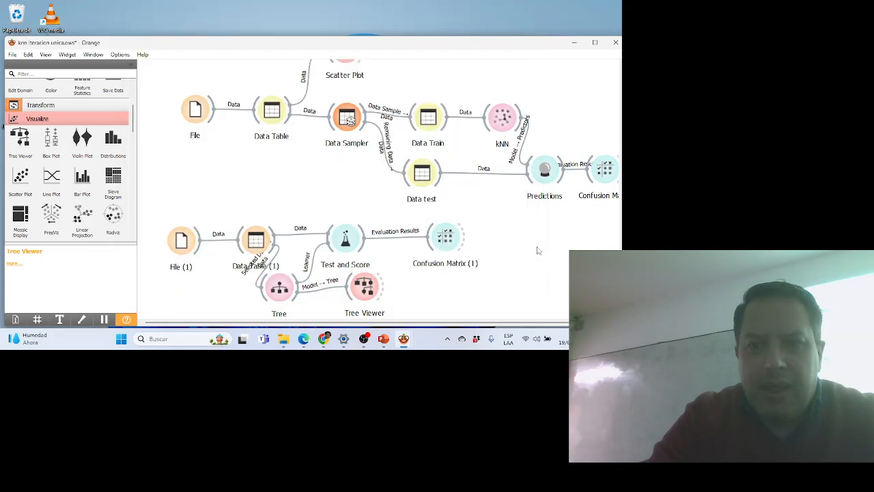
# - Spread out the second branch by moving Tree slightly down and Data Table (1) and File (1) slightly up
pyautogui.moveTo(285, 289); pyautogui.dragTo(289, 298)
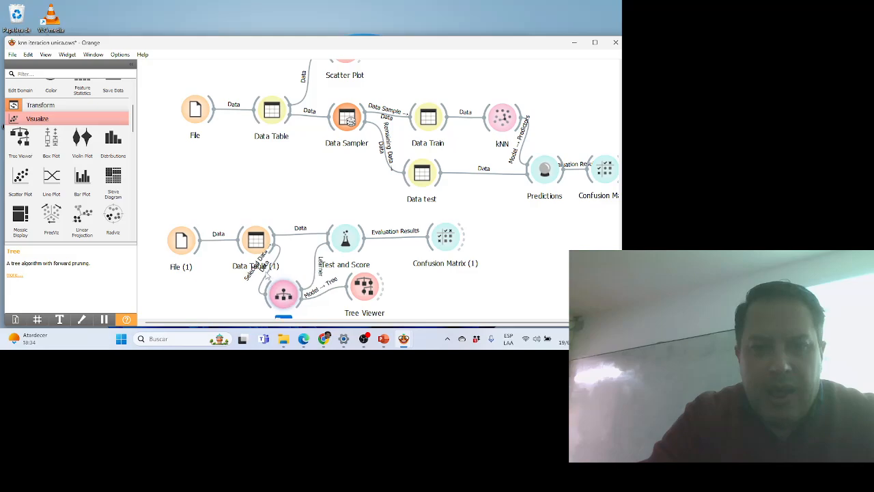
pyautogui.moveTo(254, 244); pyautogui.dragTo(249, 236)
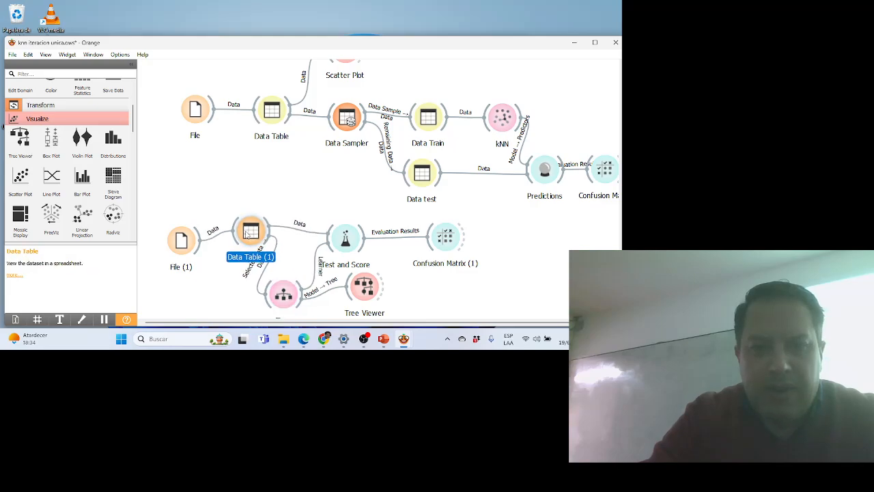
pyautogui.moveTo(192, 244); pyautogui.dragTo(182, 226)
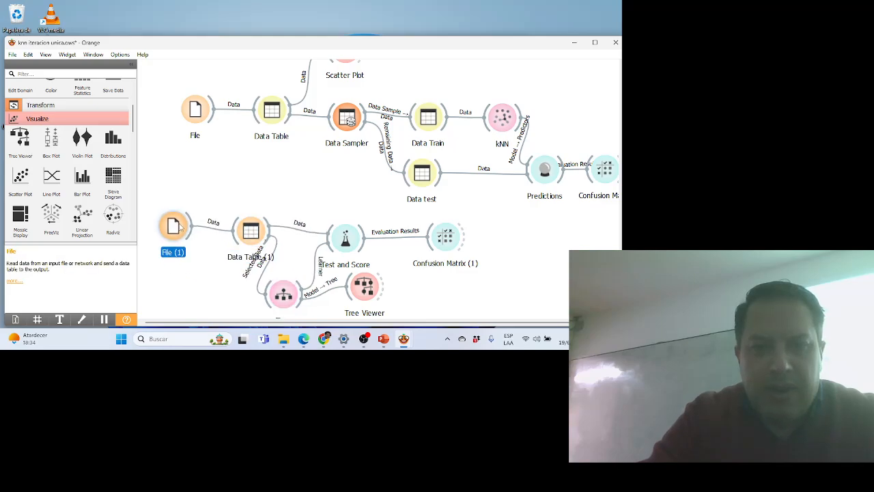
# - Change the link from Data Table (1) to Tree to pass Data instead of Selected Data, and move Tree Viewer slightly away from Tree
pyautogui.click(250, 274)
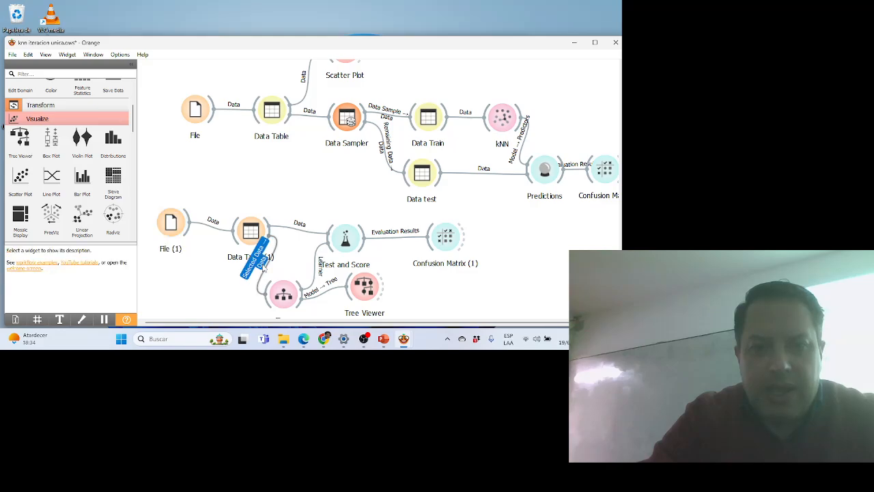
pyautogui.doubleClick(254, 263)
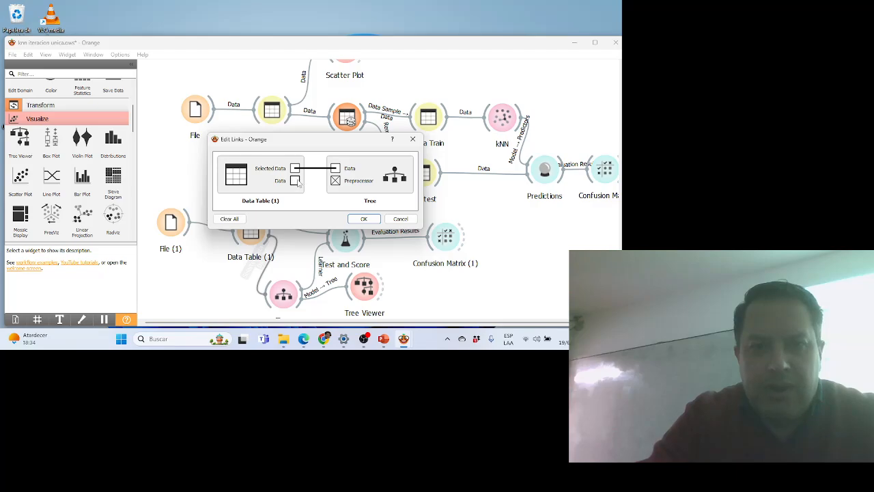
pyautogui.moveTo(298, 182); pyautogui.dragTo(335, 169)
pyautogui.click(355, 218)
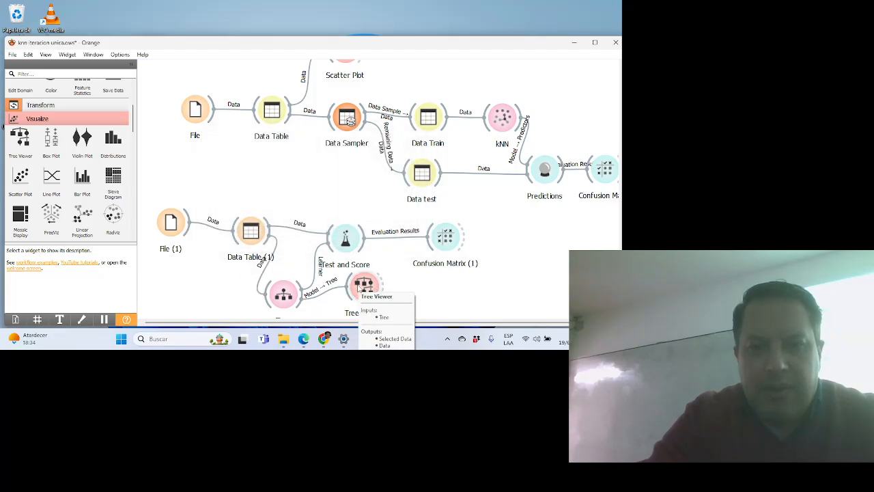
pyautogui.moveTo(357, 287); pyautogui.dragTo(368, 295)
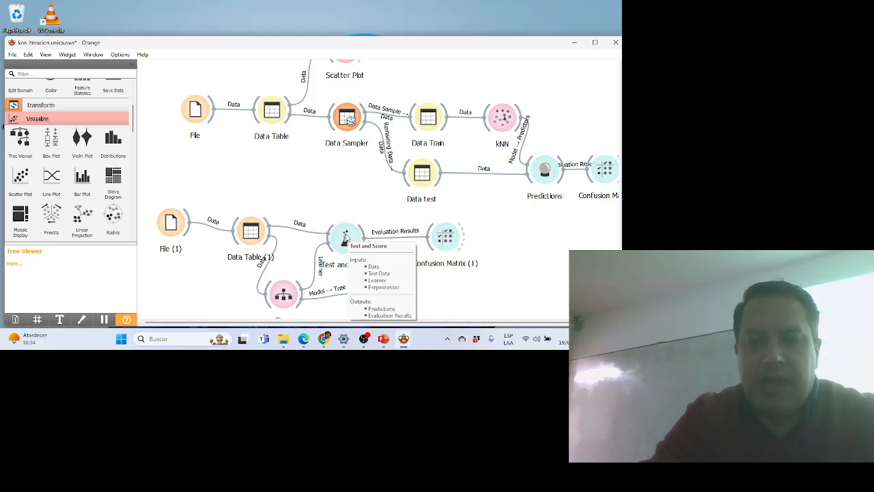
# - Reopen the Tree Viewer to view the decision tree, move it and the workflow window apart, and close the viewer
pyautogui.scroll(1, 345, 236)
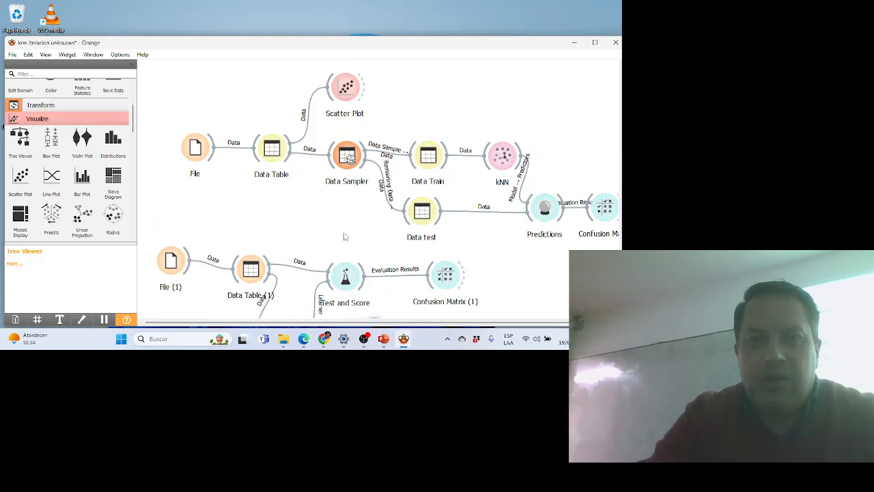
pyautogui.scroll(-1, 345, 236)
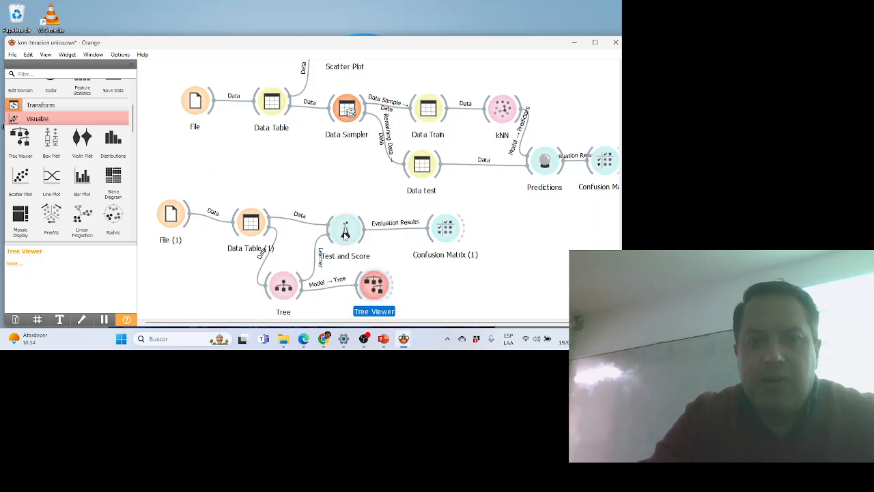
pyautogui.doubleClick(373, 284)
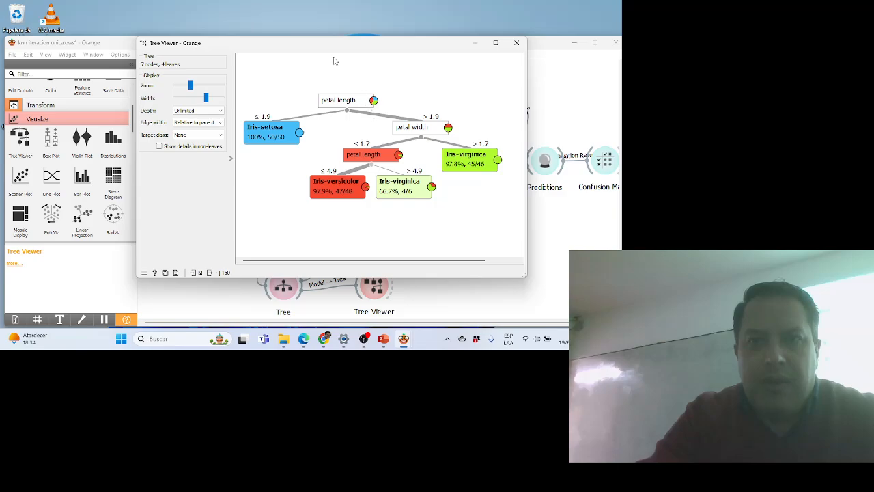
pyautogui.moveTo(327, 44); pyautogui.dragTo(183, 62)
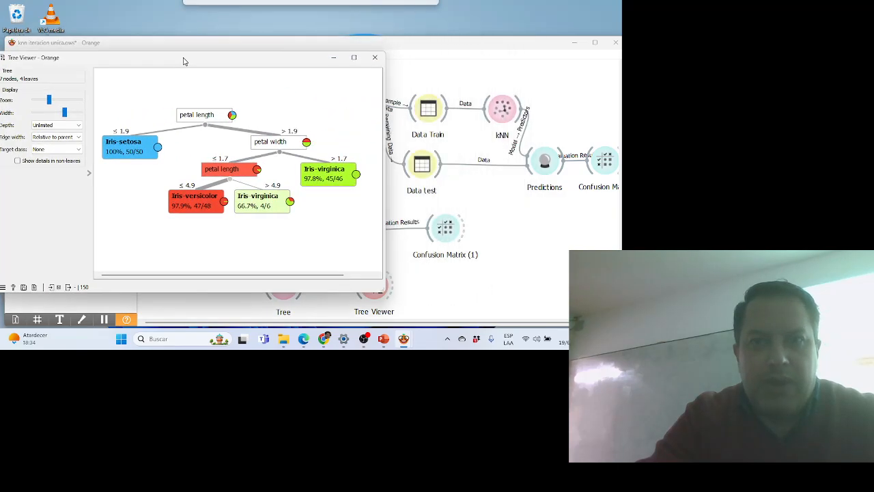
pyautogui.moveTo(335, 43); pyautogui.dragTo(391, 114)
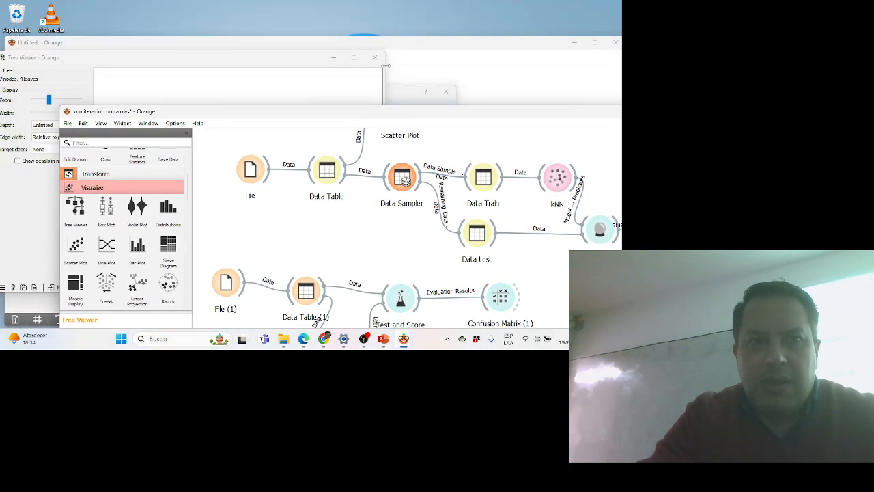
pyautogui.click(374, 57)
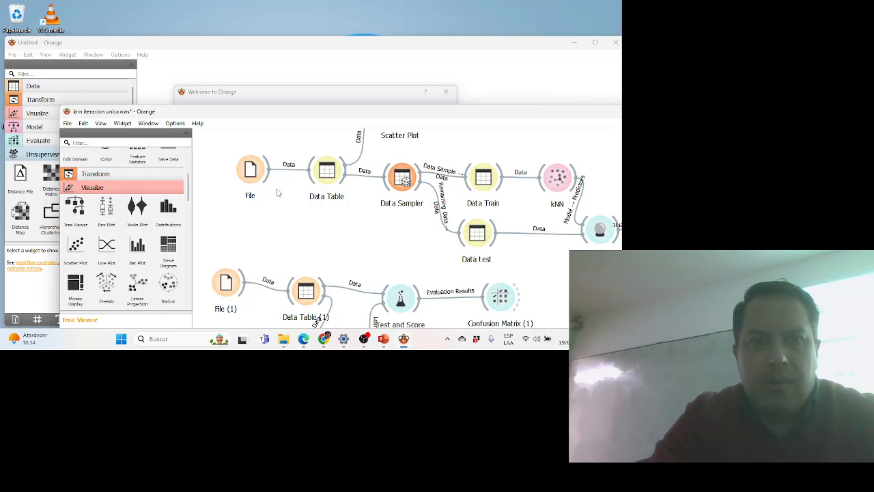
# - Close the Welcome to Orange dialog and the empty Untitled workflow, and move the kNN workflow window to the screen's upper edge
pyautogui.click(344, 93)
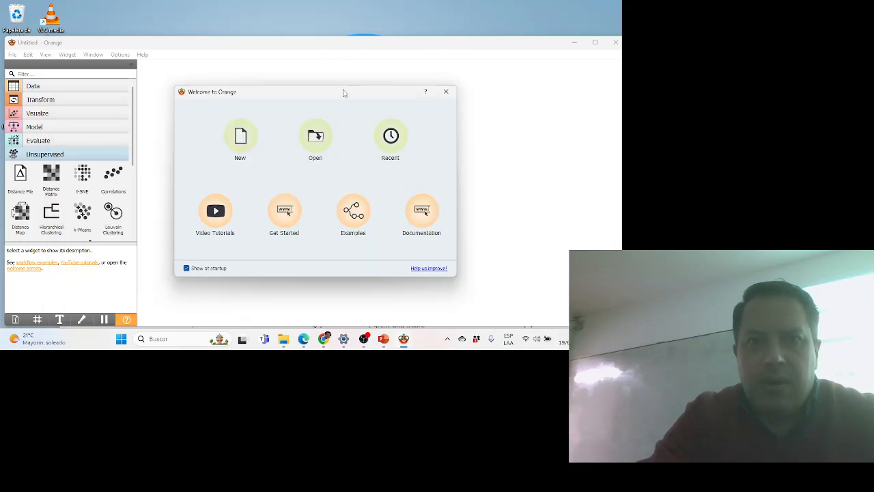
pyautogui.click(446, 91)
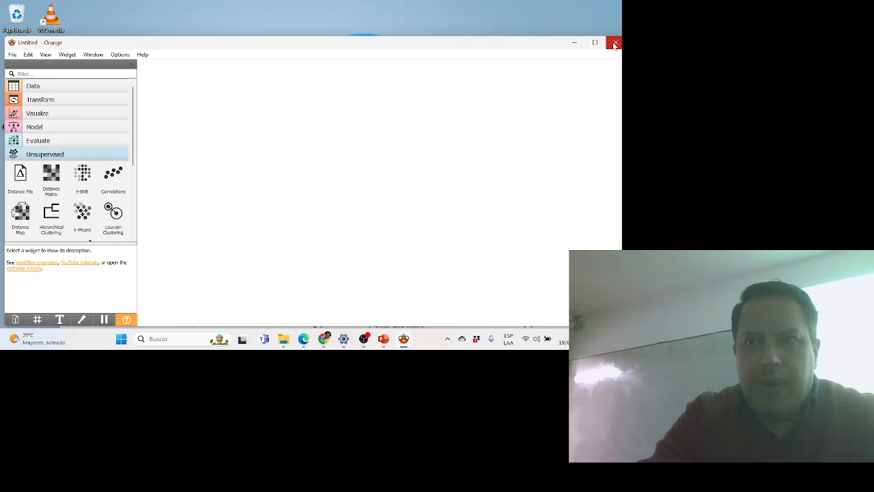
pyautogui.click(613, 42)
pyautogui.moveTo(303, 116); pyautogui.dragTo(283, 21)
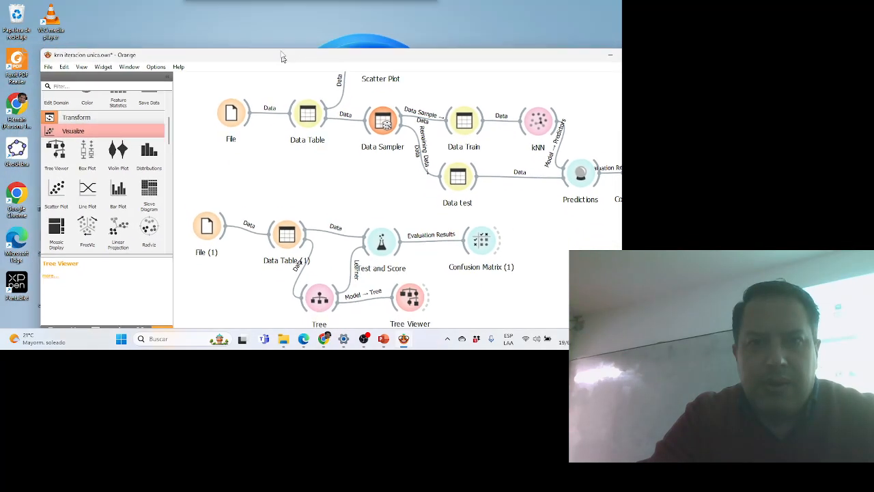
# - Open the second branch's Tree Viewer and the first branch's Scatter Plot of petal length against petal width
pyautogui.click(407, 258)
pyautogui.doubleClick(407, 258)
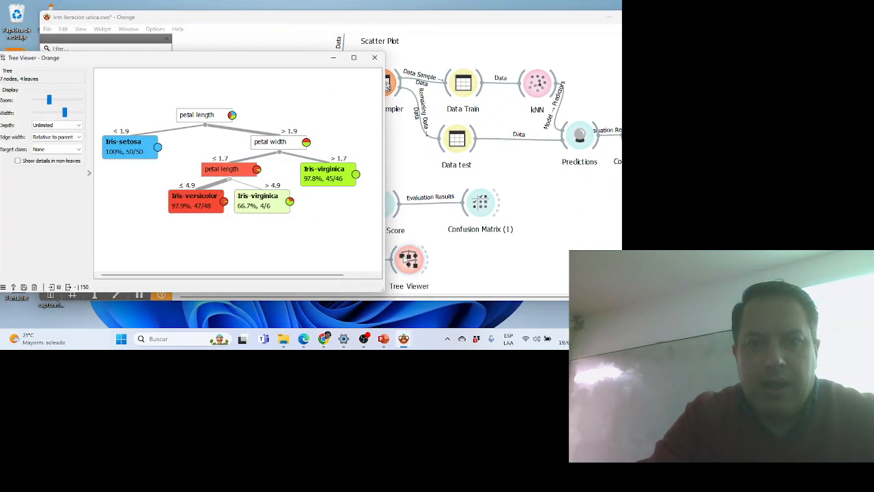
pyautogui.moveTo(213, 63); pyautogui.dragTo(212, 91)
pyautogui.scroll(3, 396, 75)
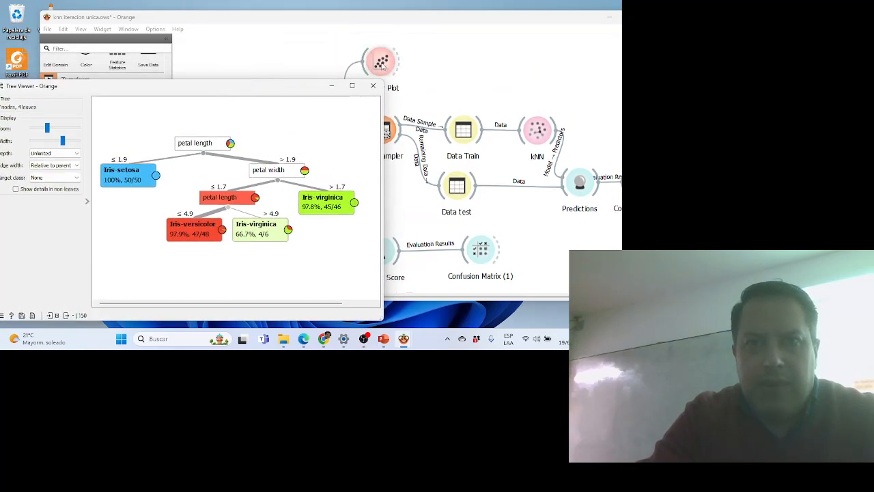
pyautogui.doubleClick(381, 63)
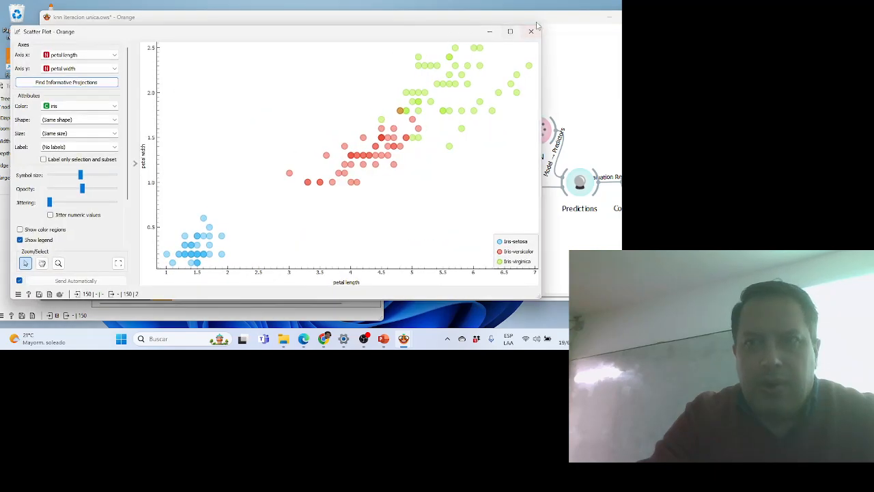
# - Minimize the workflow window, then reposition and narrow the Scatter Plot window to uncover the decision tree
pyautogui.click(605, 24)
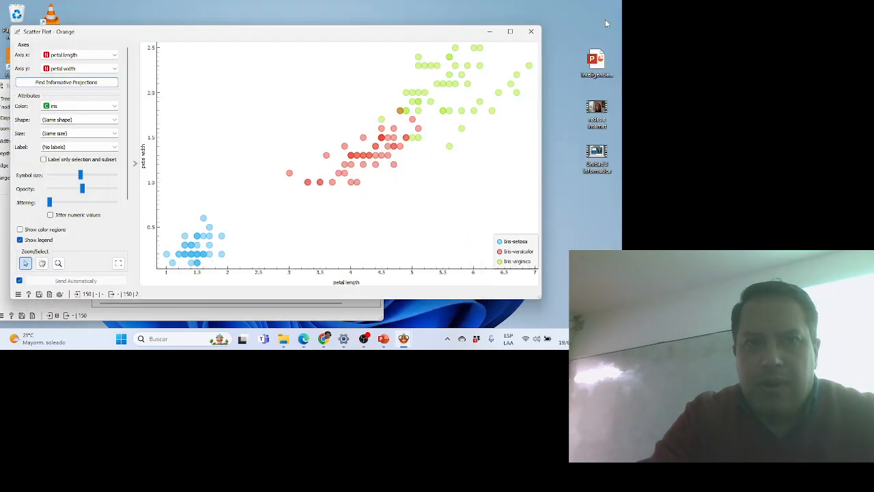
pyautogui.moveTo(283, 35); pyautogui.dragTo(371, 47)
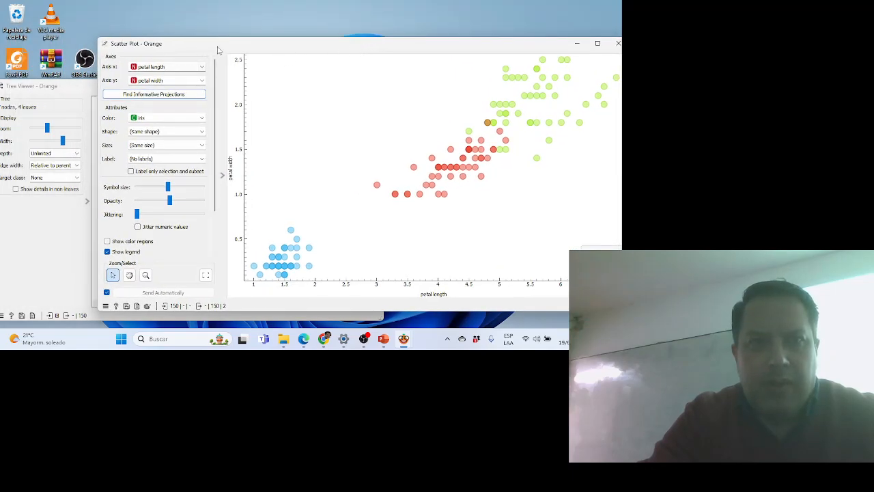
pyautogui.moveTo(218, 47); pyautogui.dragTo(171, 45)
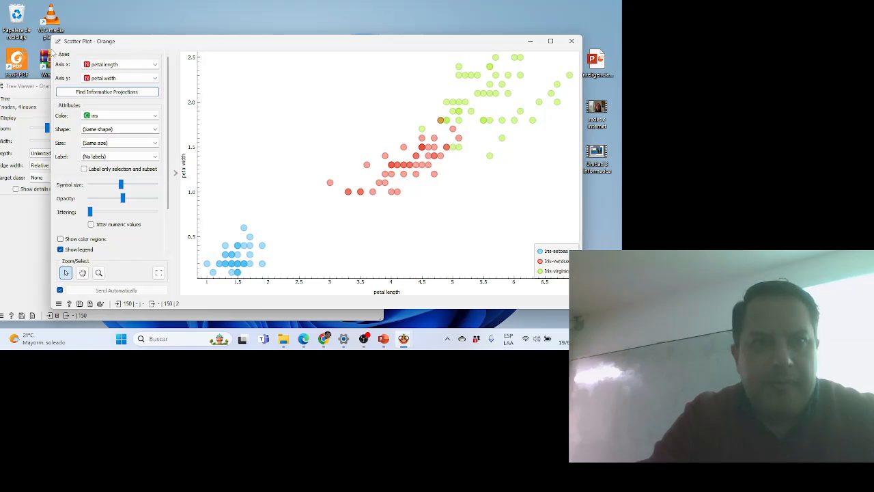
pyautogui.moveTo(48, 49); pyautogui.dragTo(291, 95)
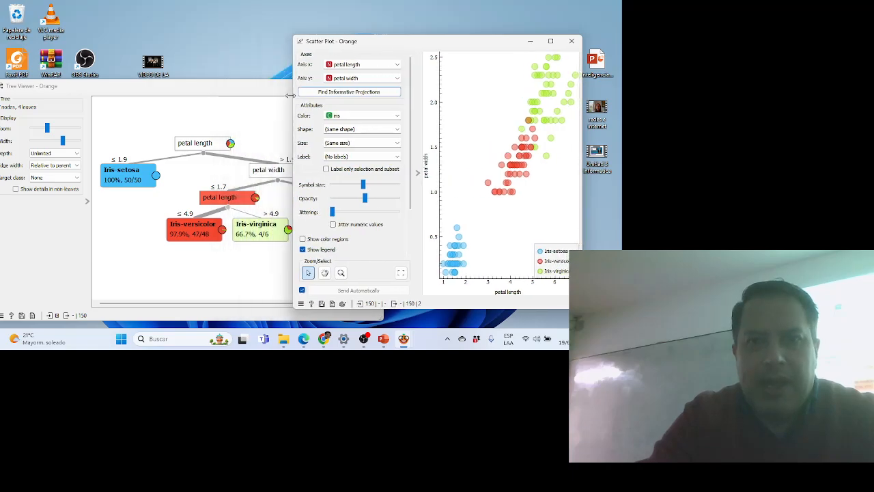
# - Place the Tree Viewer and a slightly widened Scatter Plot side by side to compare the tree's splits with the plotted classes
pyautogui.click(237, 87)
pyautogui.moveTo(237, 86); pyautogui.dragTo(234, 59)
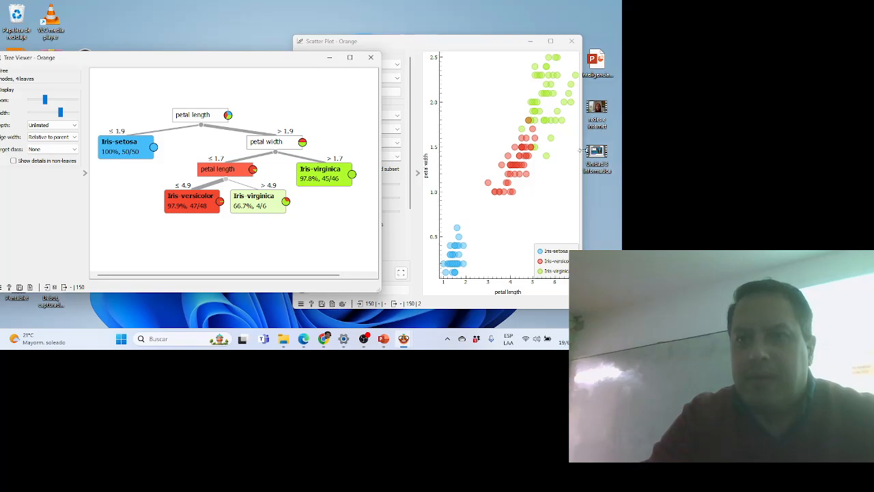
pyautogui.moveTo(579, 150); pyautogui.dragTo(617, 160)
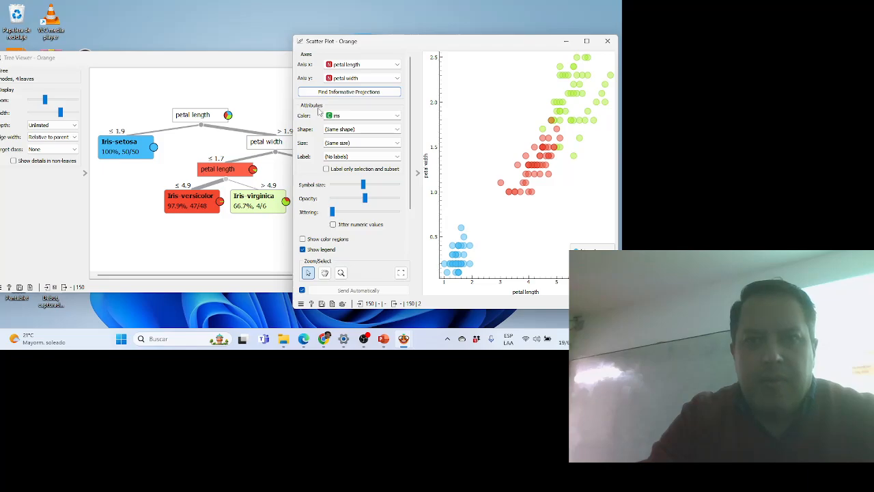
pyautogui.moveTo(179, 61); pyautogui.dragTo(87, 60)
pyautogui.moveTo(448, 47); pyautogui.dragTo(440, 48)
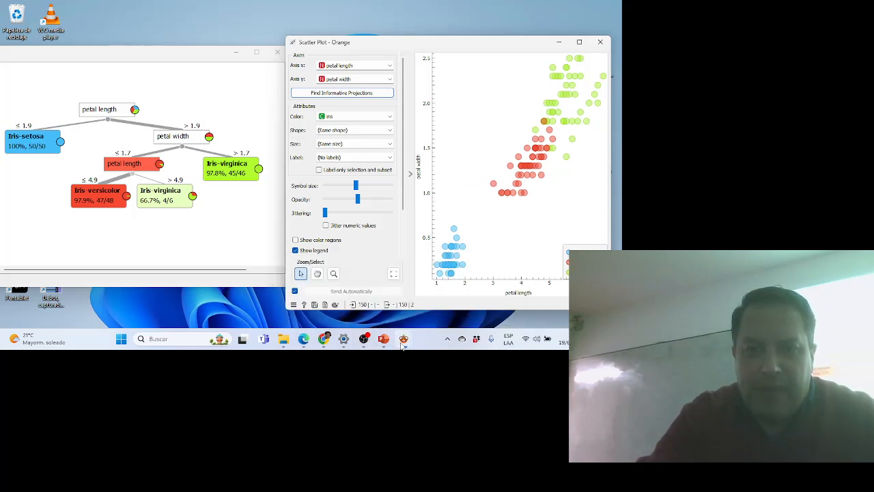
pyautogui.moveTo(402, 340)
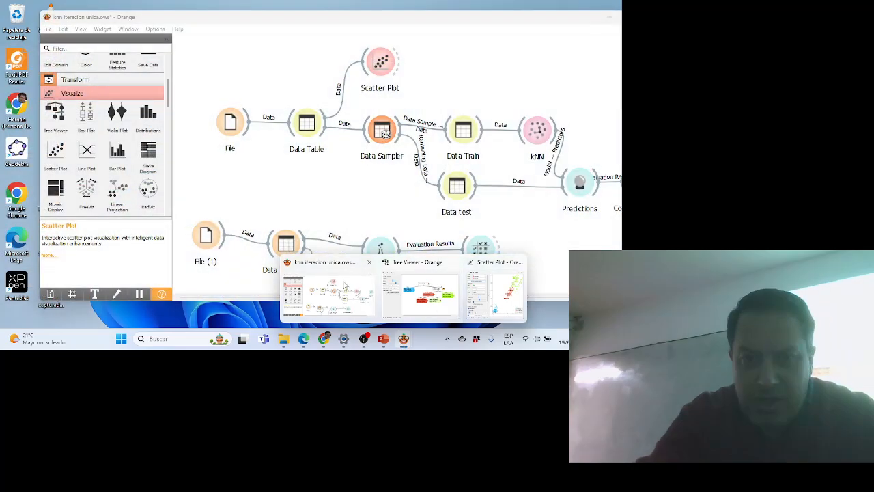
# - Return to the workflow window and examine the Tree's correct and misclassified instances in the second branch's Confusion Matrix
pyautogui.click(333, 268)
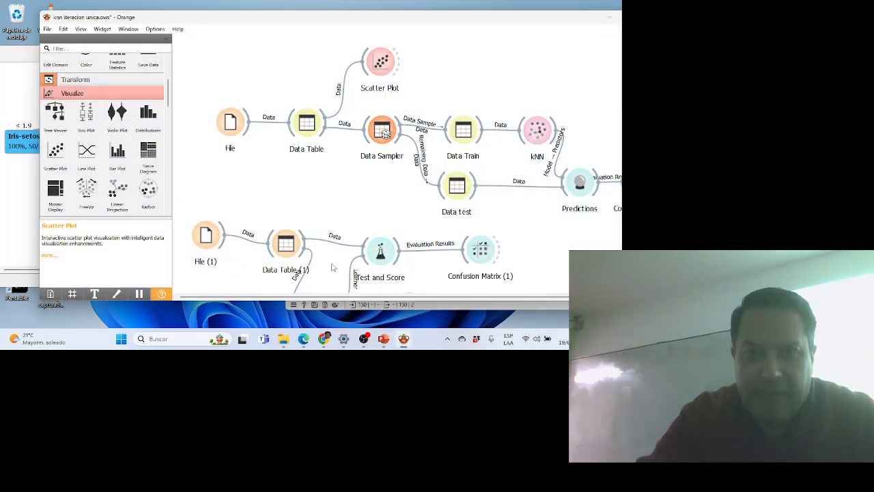
pyautogui.doubleClick(480, 251)
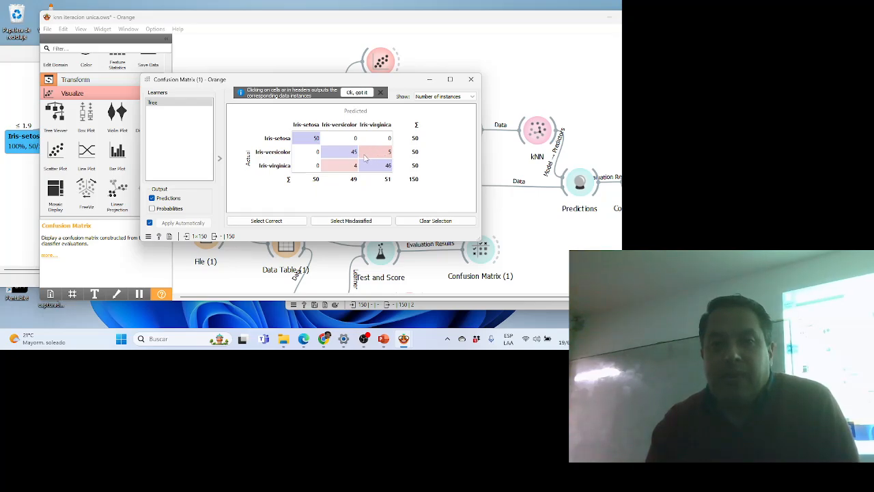
pyautogui.moveTo(354, 153)
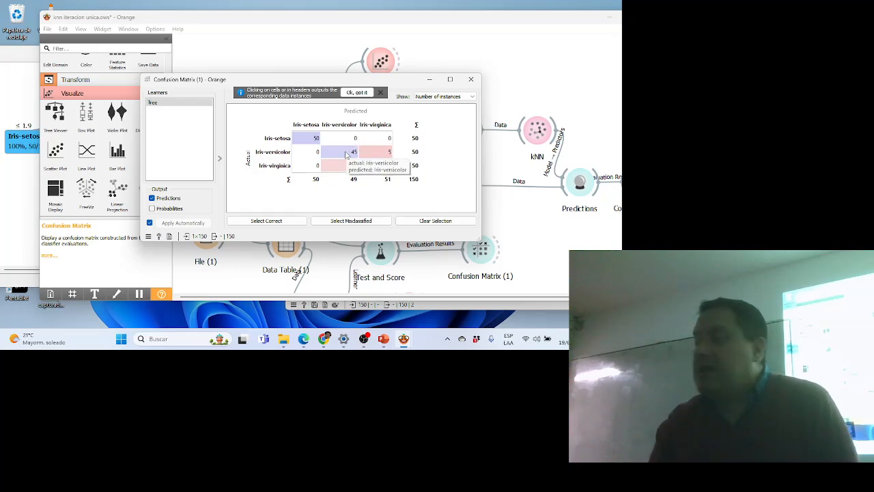
pyautogui.moveTo(381, 157)
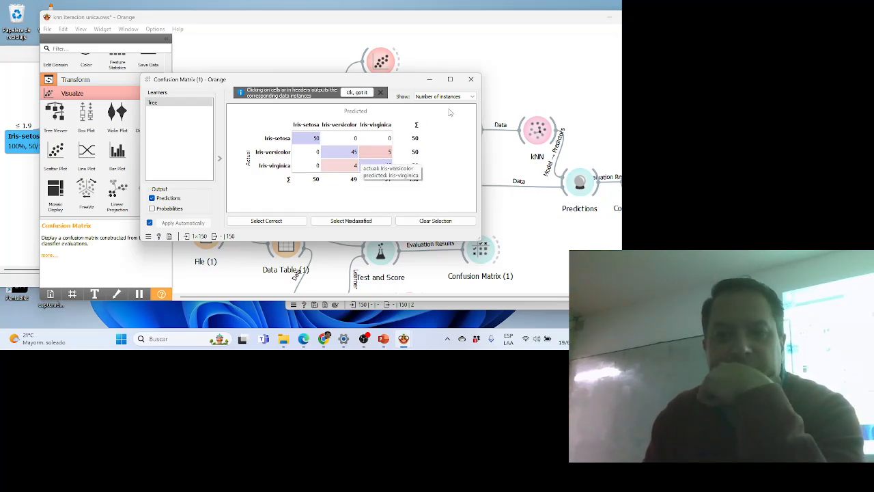
pyautogui.click(468, 83)
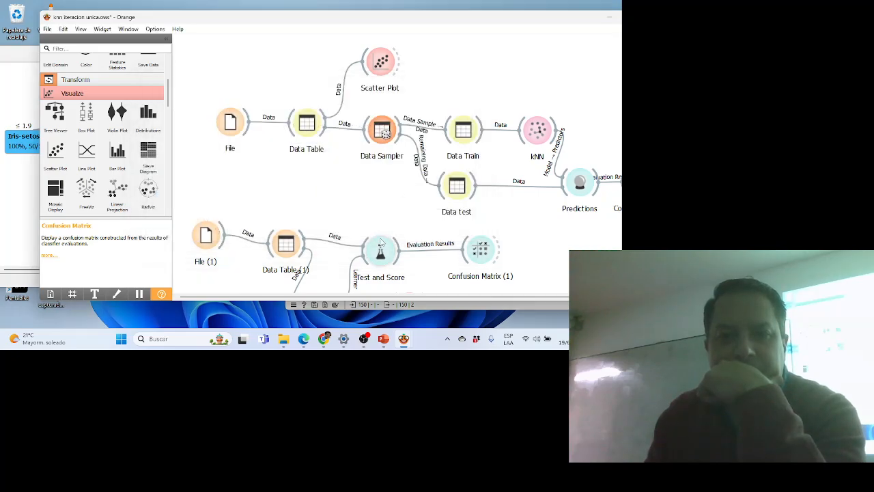
# - Review the Tree model's cross-validation scores in Test and Score
pyautogui.click(379, 250)
pyautogui.doubleClick(379, 251)
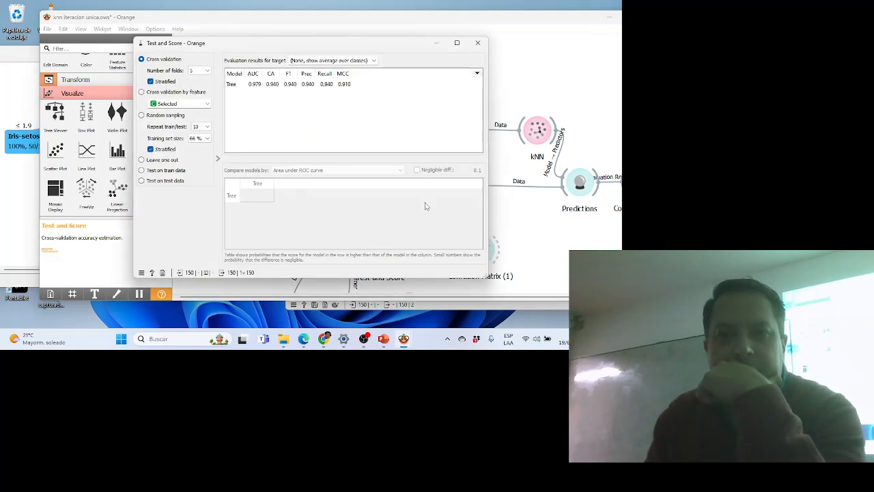
pyautogui.click(477, 43)
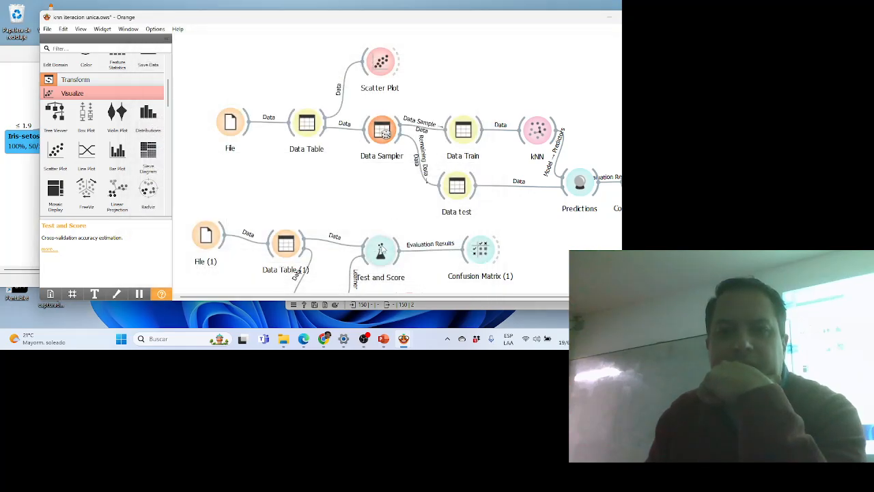
pyautogui.doubleClick(379, 252)
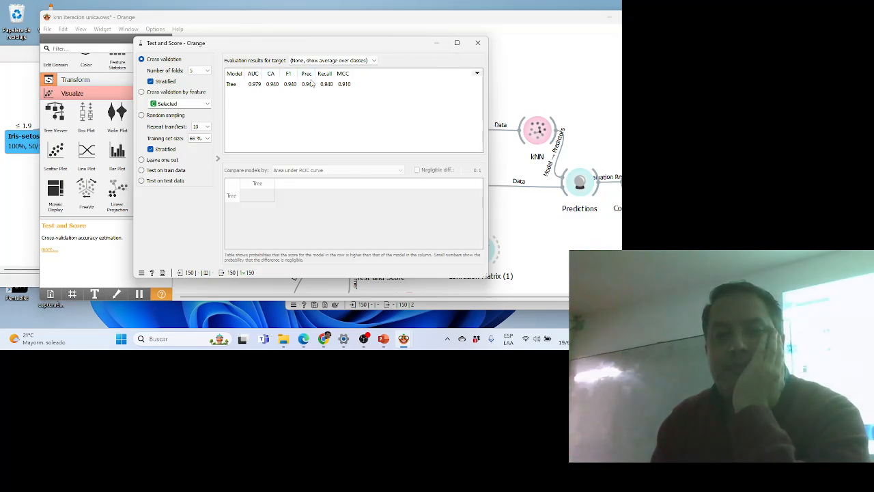
pyautogui.click(477, 43)
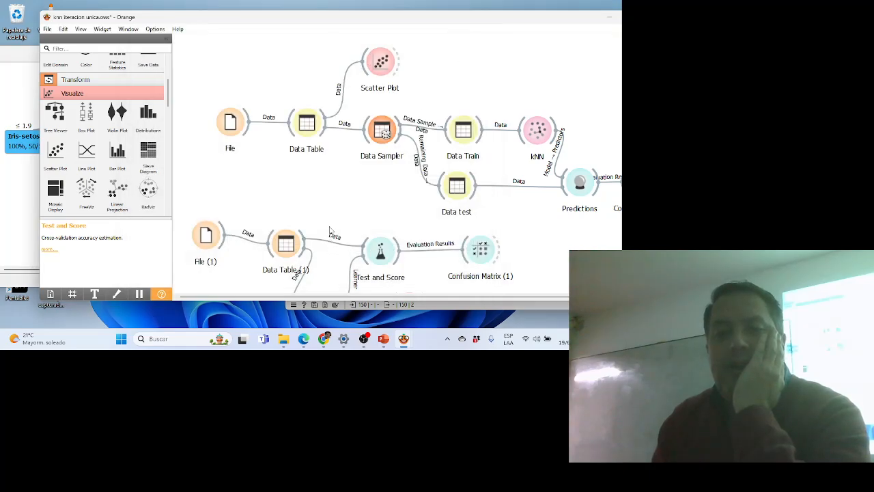
# - Add a kNN model widget above Tree in the second branch and connect it to Test and Score as a learner
pyautogui.scroll(-1, 330, 228)
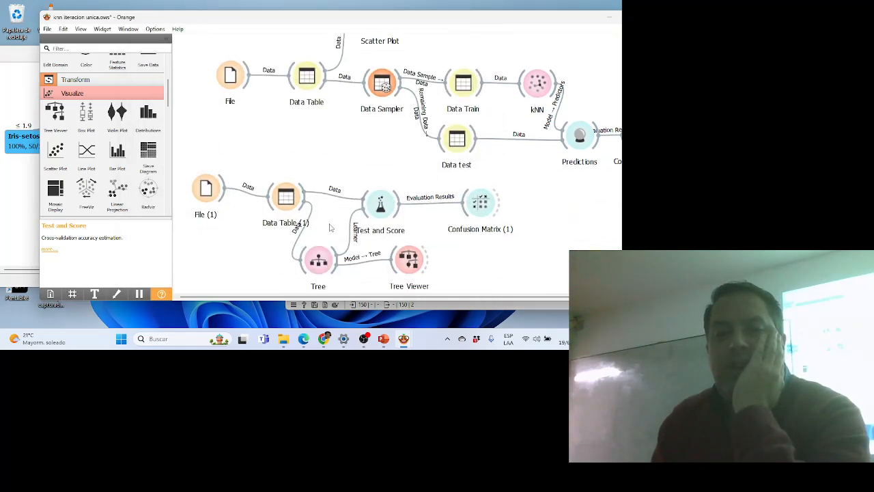
pyautogui.moveTo(317, 256); pyautogui.dragTo(318, 251)
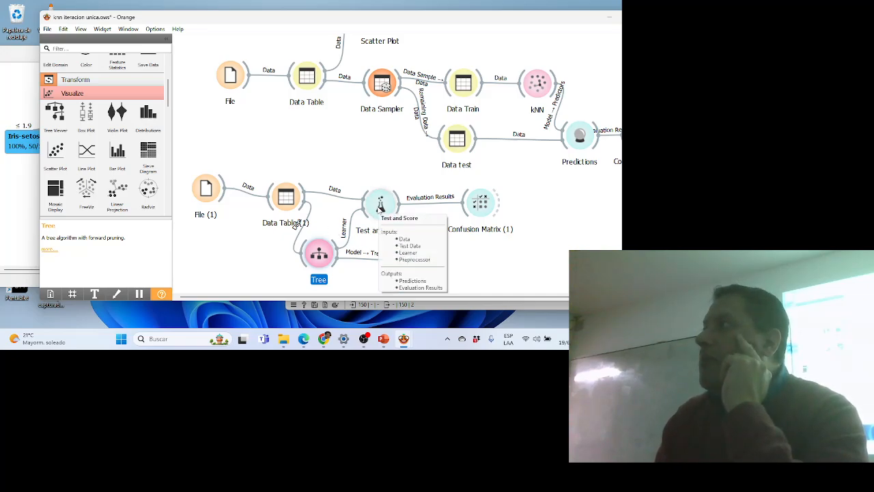
pyautogui.click(55, 113)
pyautogui.scroll(5, 125, 141)
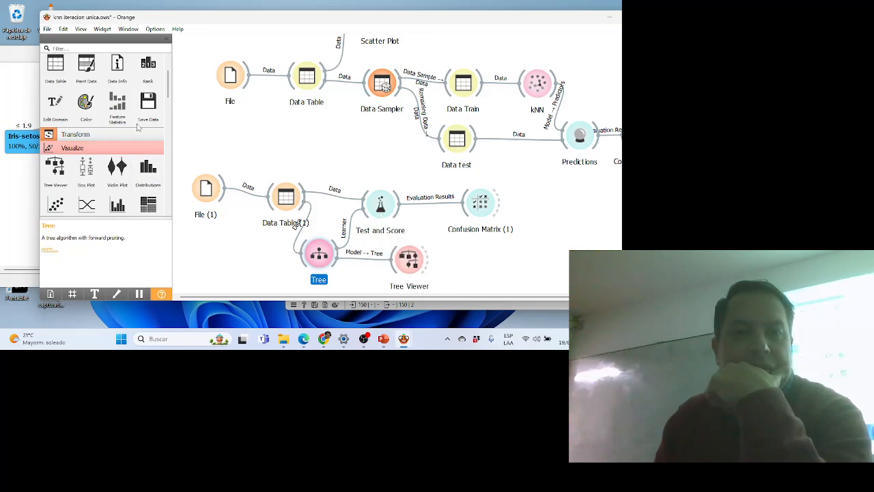
pyautogui.scroll(-6, 113, 171)
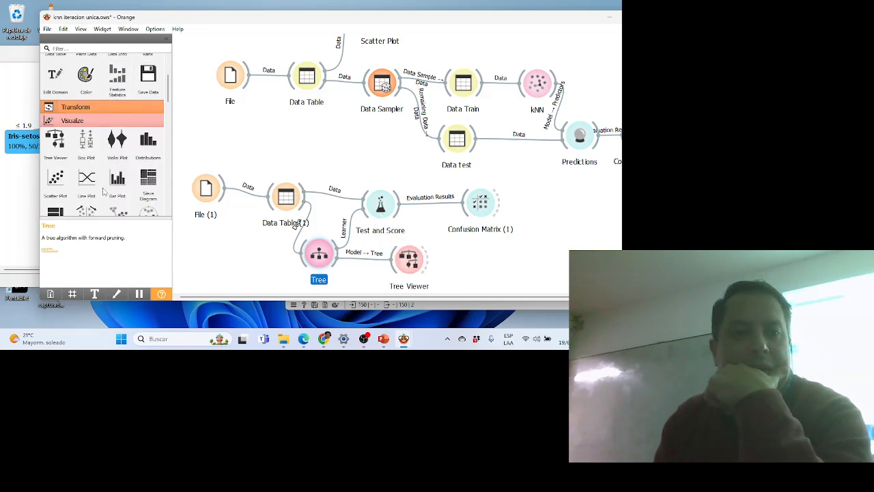
pyautogui.scroll(-3, 103, 189)
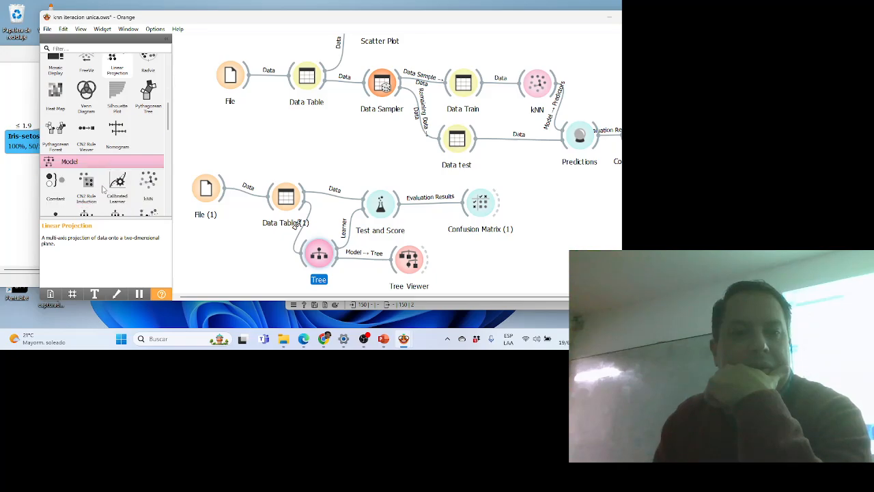
pyautogui.click(95, 164)
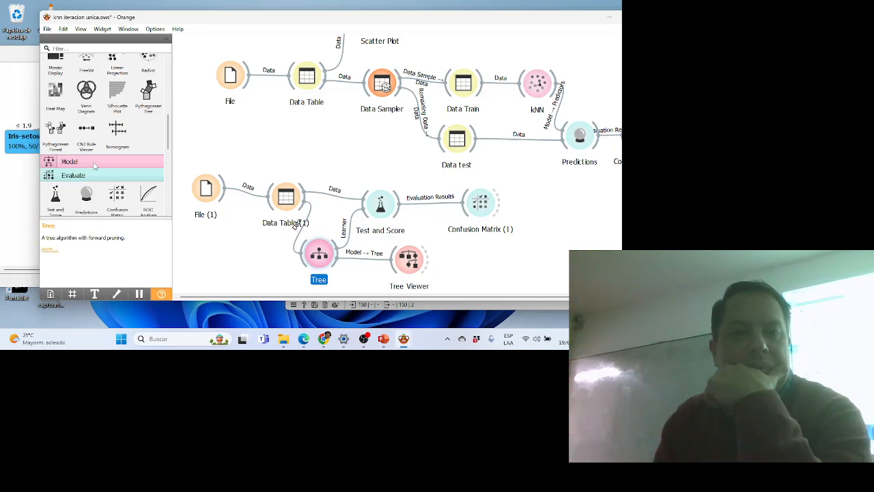
pyautogui.click(106, 135)
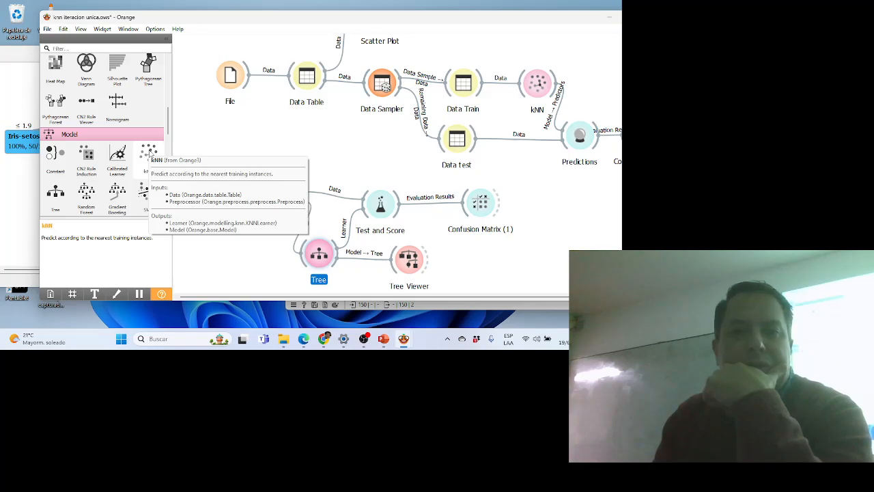
pyautogui.moveTo(151, 153); pyautogui.dragTo(370, 205)
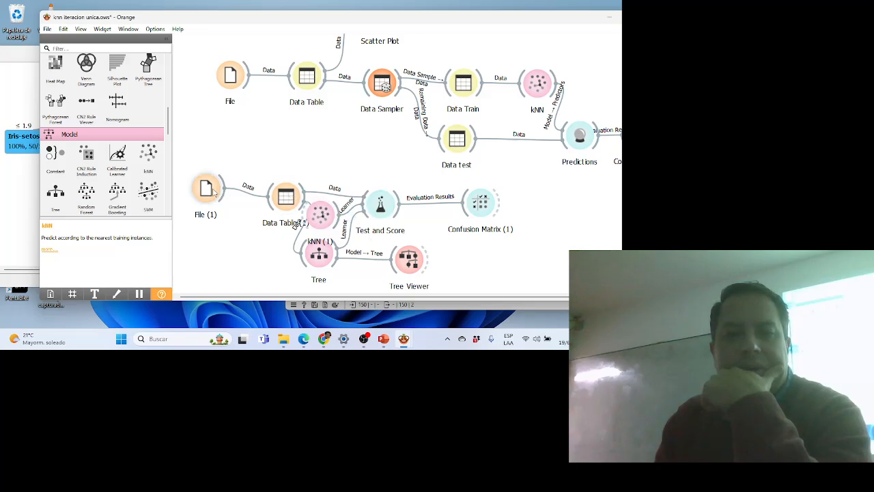
# - Move the second branch's File, Data Table and Test and Score widgets up to free space around the models
pyautogui.moveTo(206, 190); pyautogui.dragTo(201, 173)
pyautogui.moveTo(283, 196); pyautogui.dragTo(277, 173)
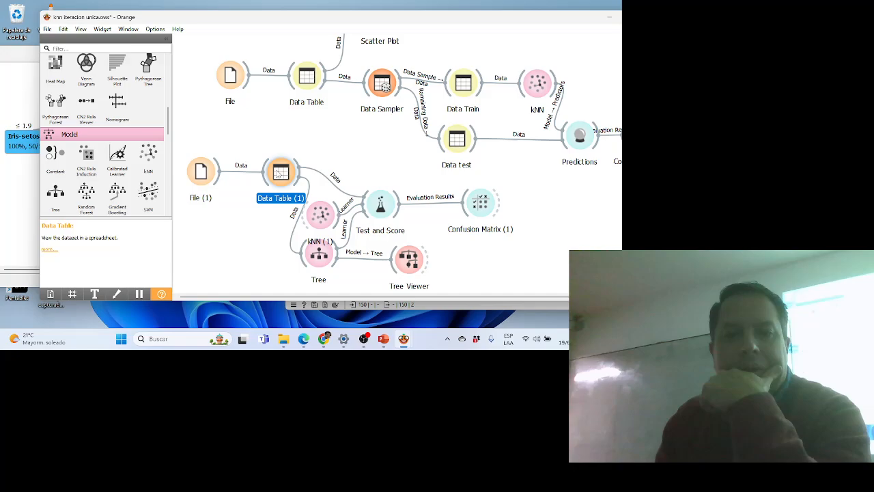
pyautogui.moveTo(374, 207); pyautogui.dragTo(374, 190)
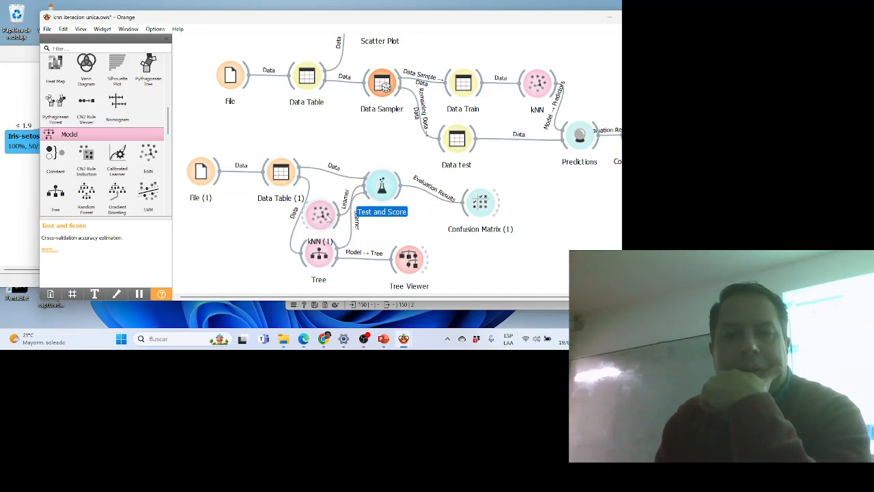
pyautogui.moveTo(324, 221)
pyautogui.mouseDown()
pyautogui.moveTo(339, 261)
pyautogui.moveTo(319, 228)
pyautogui.moveTo(321, 204)
pyautogui.mouseUp()
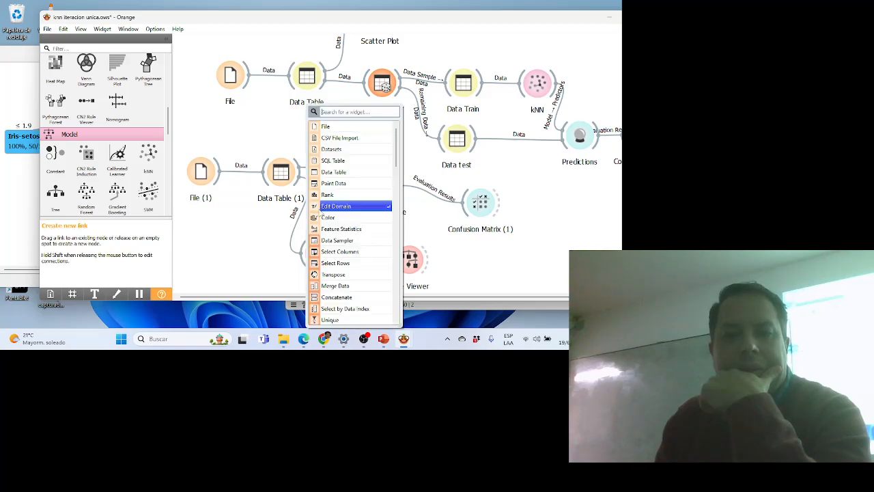
pyautogui.click(538, 186)
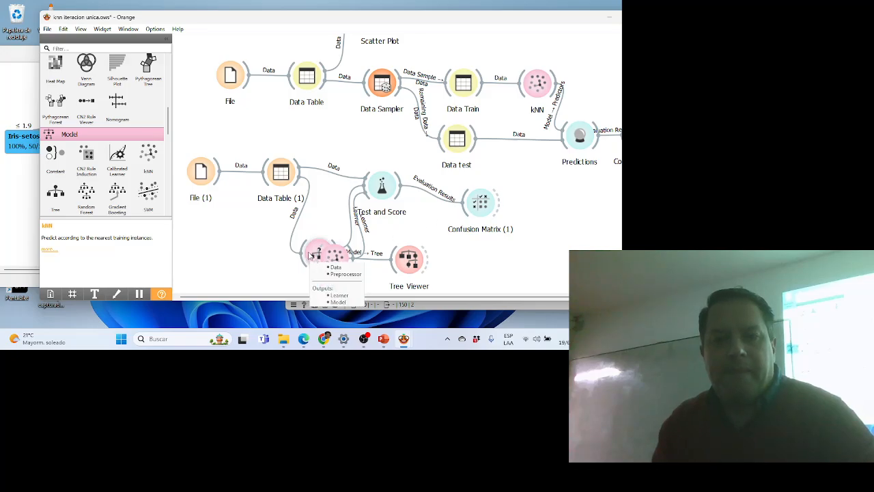
# - Place Tree just below Data Table (1), with kNN (1) lower down and Tree Viewer beneath Tree
pyautogui.moveTo(314, 257); pyautogui.dragTo(331, 214)
pyautogui.press('Escape')
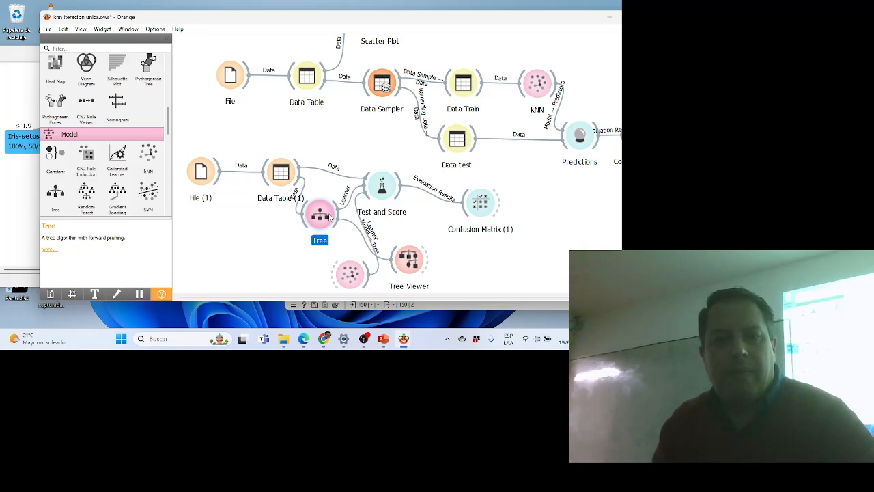
pyautogui.moveTo(418, 256); pyautogui.dragTo(328, 261)
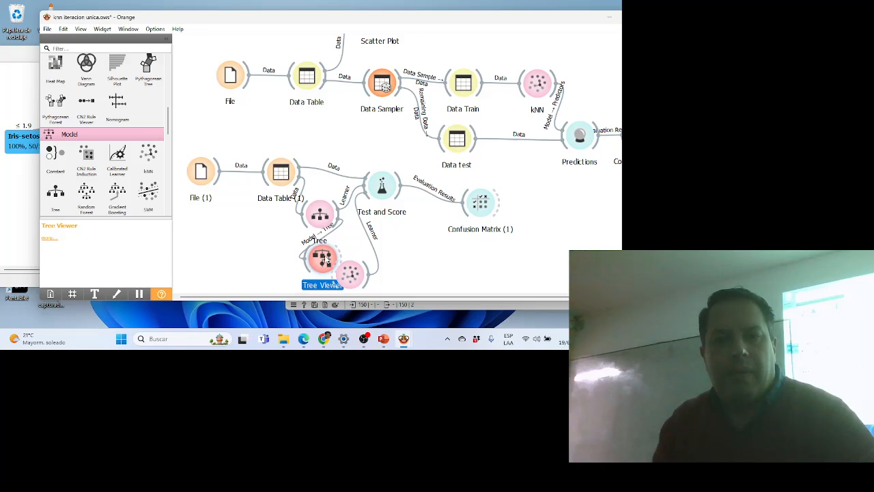
# - Add an SVM model widget beside kNN (1) and connect it to Test and Score as a learner
pyautogui.scroll(-1, 377, 209)
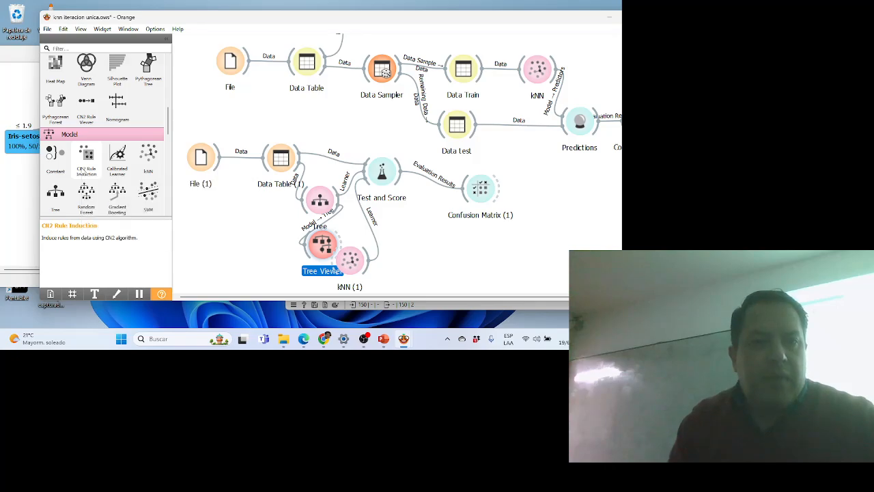
pyautogui.scroll(2, 86, 163)
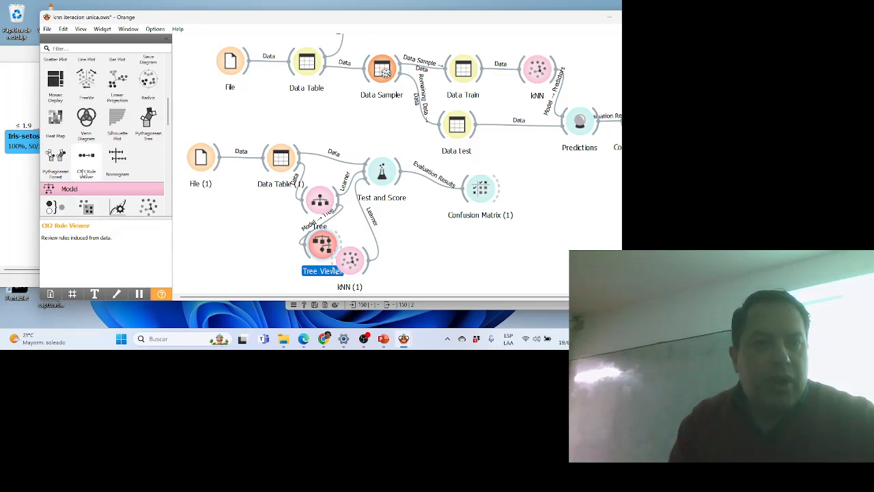
pyautogui.scroll(-5, 86, 162)
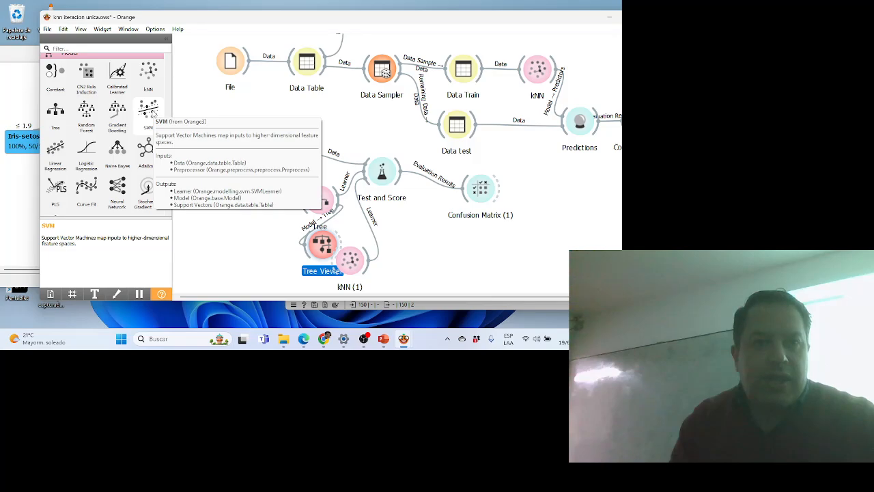
pyautogui.moveTo(149, 112); pyautogui.dragTo(366, 186)
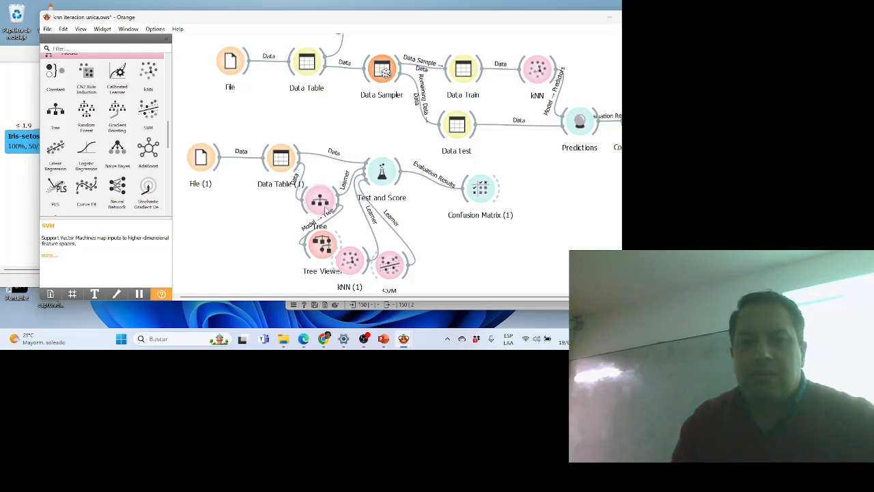
# - Align the second branch's Data Table, Test and Score and Confusion Matrix in a nearly straight row
pyautogui.click(281, 161)
pyautogui.moveTo(280, 162); pyautogui.dragTo(277, 158)
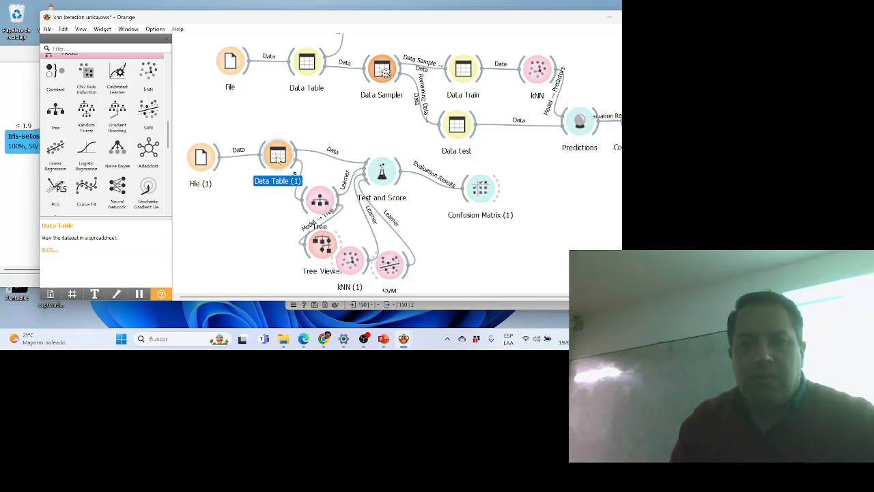
pyautogui.moveTo(381, 171)
pyautogui.mouseDown()
pyautogui.moveTo(376, 133)
pyautogui.moveTo(390, 160)
pyautogui.mouseUp()
pyautogui.moveTo(478, 189); pyautogui.dragTo(508, 167)
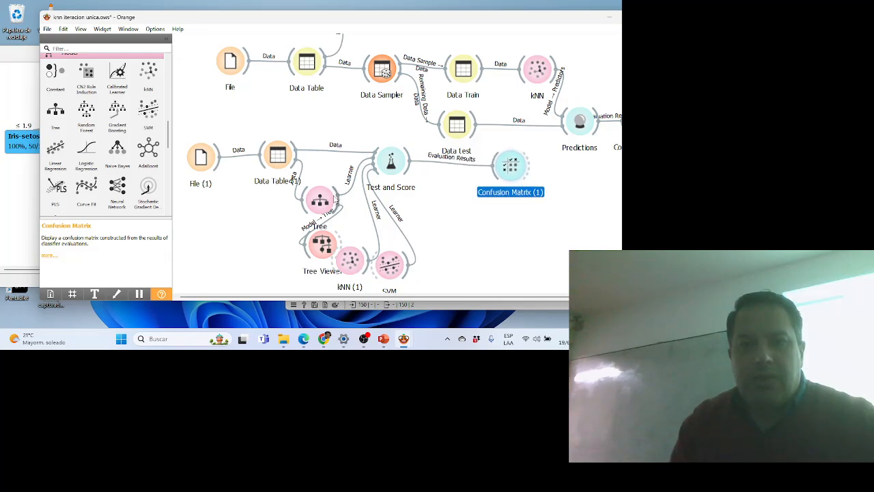
# - Stack Tree, kNN (1) and SVM in a column below Test and Score's input side, and move Tree Viewer above them
pyautogui.moveTo(319, 200); pyautogui.dragTo(325, 191)
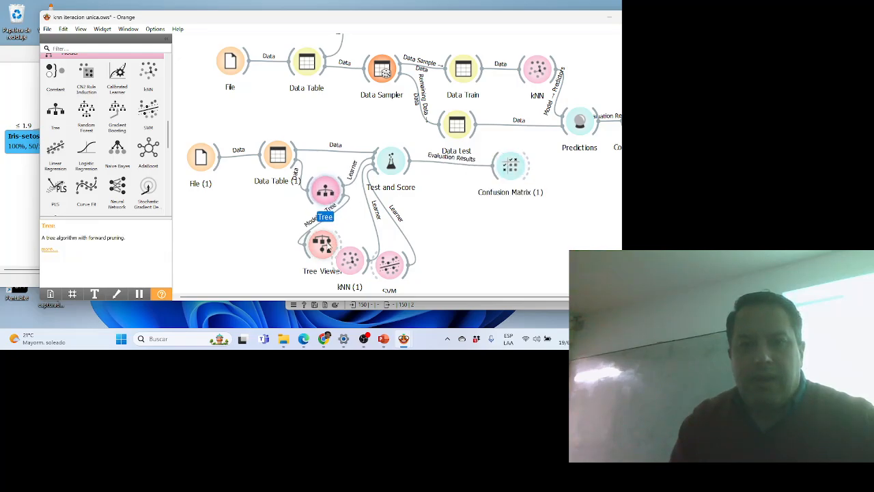
pyautogui.moveTo(327, 245); pyautogui.dragTo(361, 121)
pyautogui.moveTo(337, 261); pyautogui.dragTo(319, 231)
pyautogui.moveTo(381, 263); pyautogui.dragTo(322, 281)
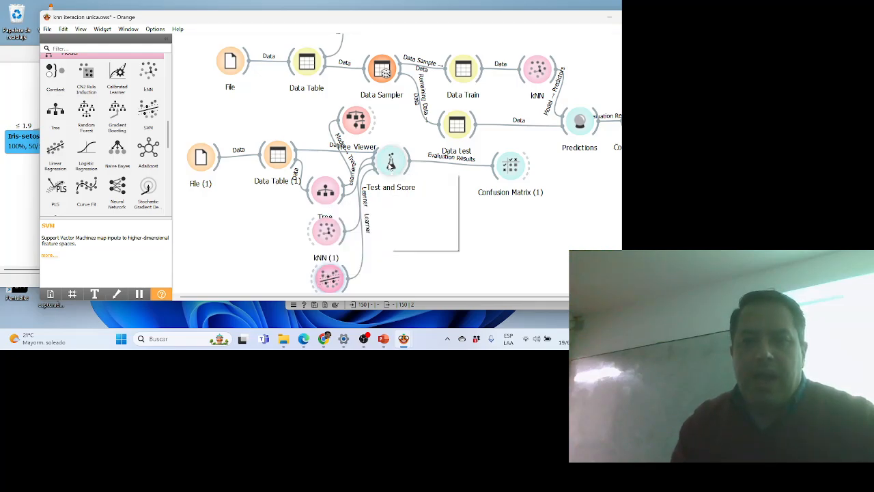
# - Compare the cross-validation scores of Tree, kNN (1) and SVM in Test and Score
pyautogui.doubleClick(390, 164)
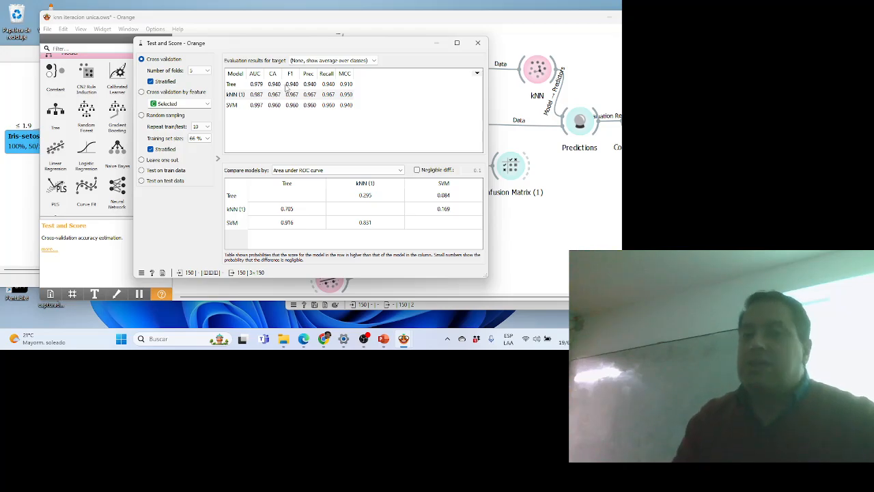
pyautogui.click(478, 44)
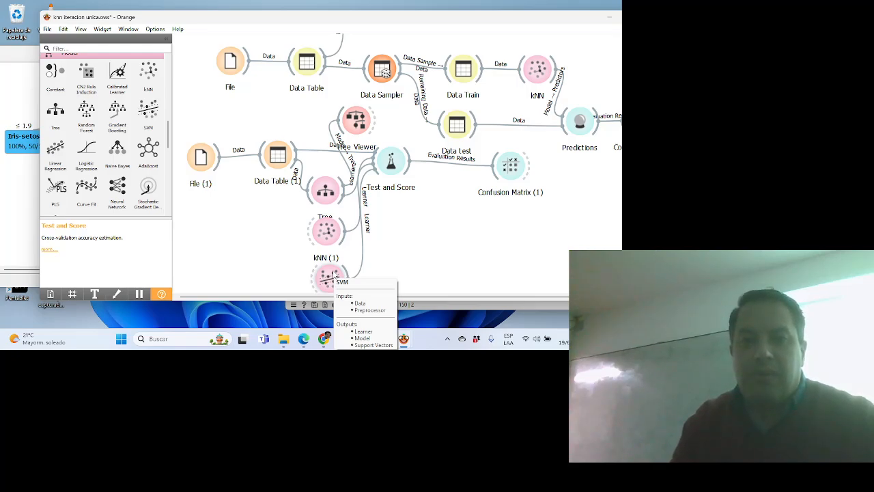
pyautogui.scroll(-1, 330, 275)
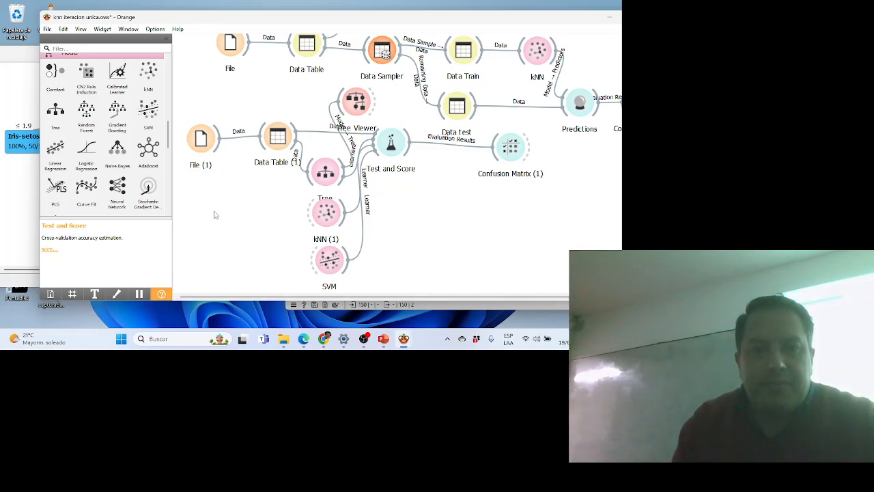
pyautogui.doubleClick(202, 141)
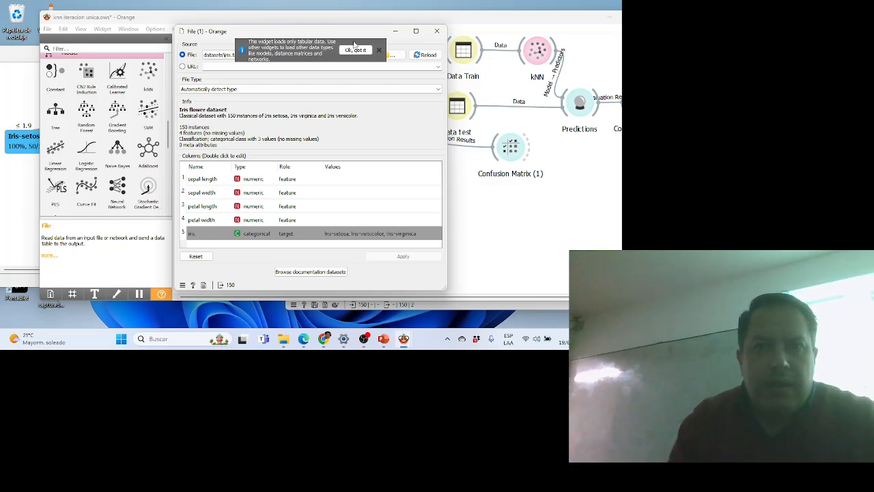
pyautogui.click(380, 51)
pyautogui.click(331, 54)
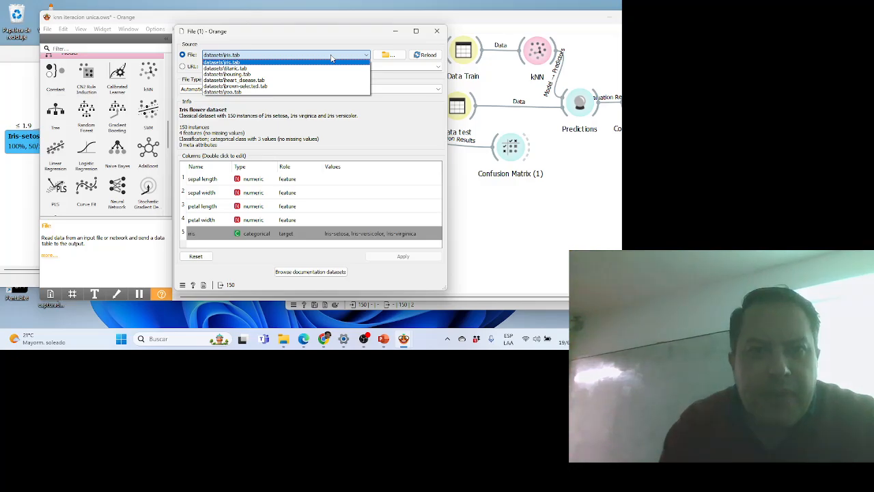
pyautogui.click(435, 32)
pyautogui.click(438, 32)
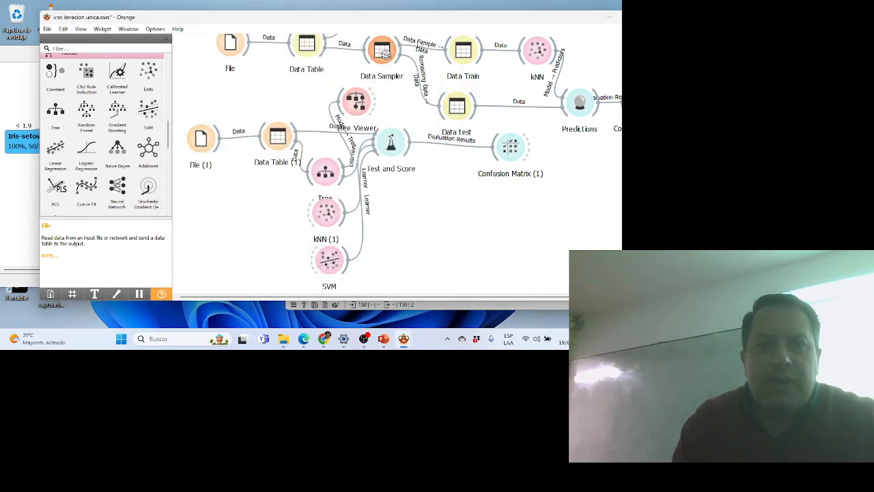
# - Load the heart_disease.tab dataset in the File (1) widget of the cross-validation branch
pyautogui.doubleClick(200, 142)
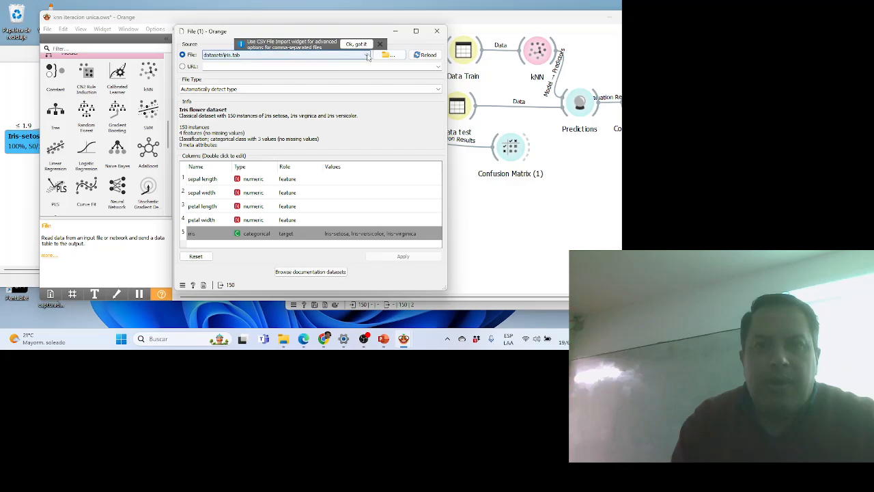
pyautogui.click(300, 54)
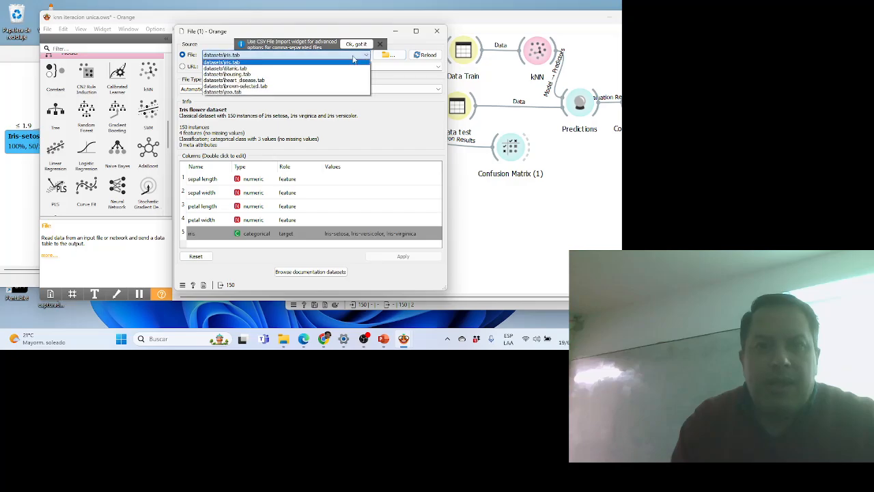
pyautogui.click(283, 81)
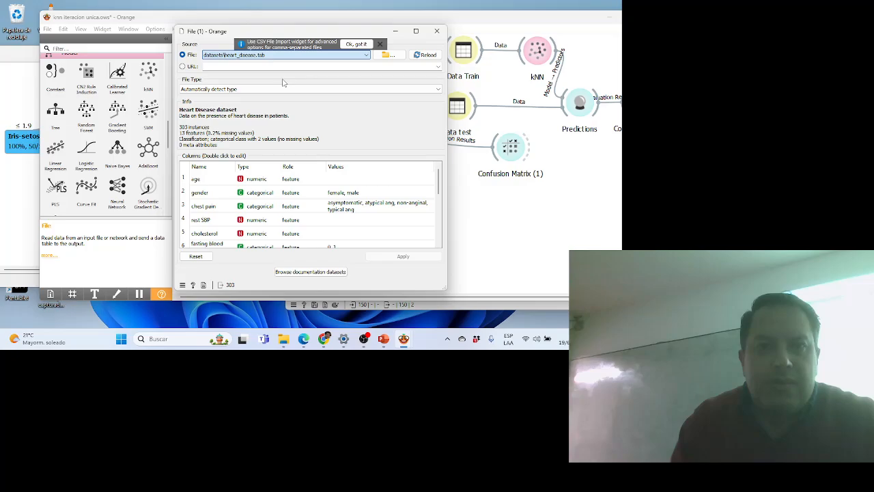
pyautogui.press('Escape')
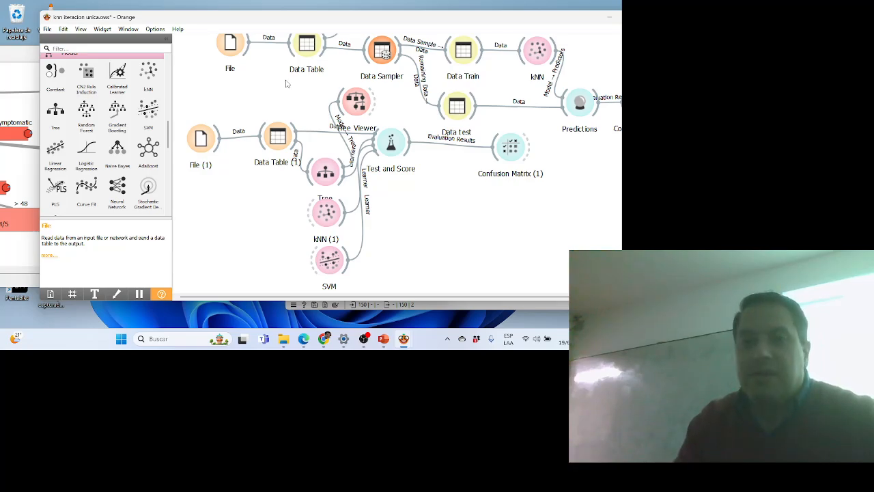
# - Examine the heart disease decision tree in Tree Viewer, zoomed out to the minimum
pyautogui.doubleClick(357, 108)
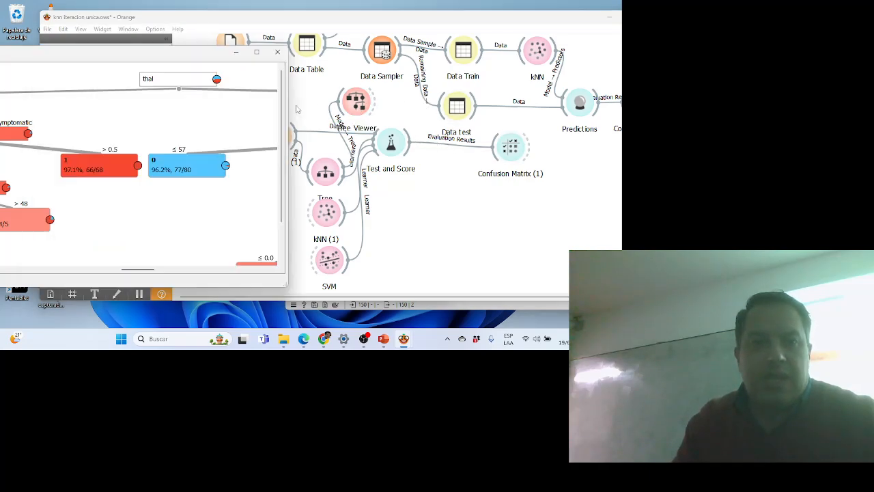
pyautogui.moveTo(197, 60); pyautogui.dragTo(362, 66)
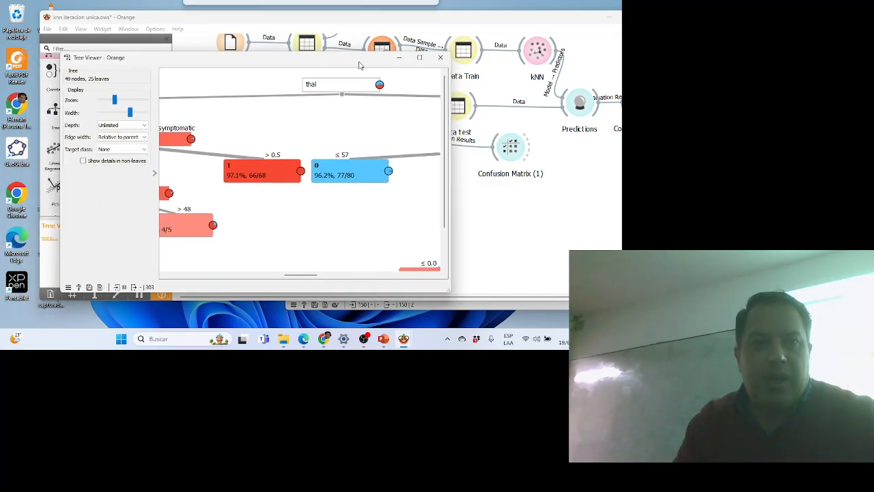
pyautogui.moveTo(115, 102); pyautogui.dragTo(98, 100)
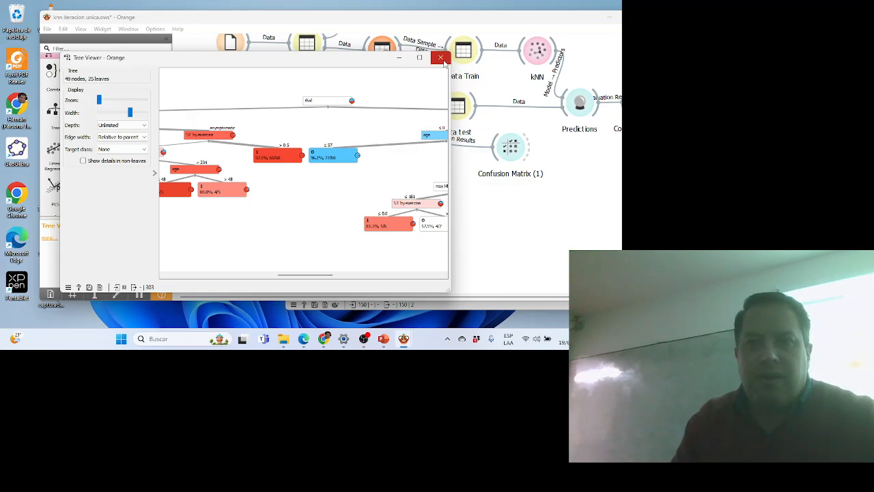
pyautogui.click(442, 60)
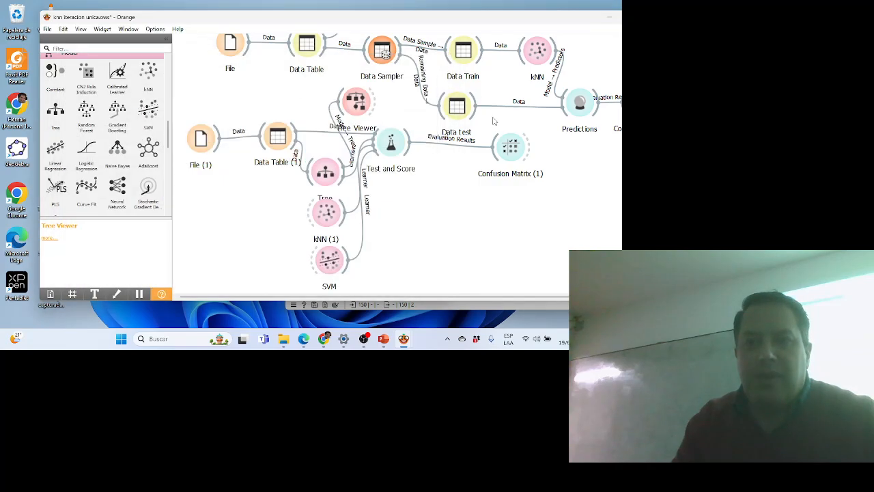
# - Compare the cross-validated scores of Tree, kNN (1) and SVM on the heart disease data in Test and Score
pyautogui.doubleClick(391, 142)
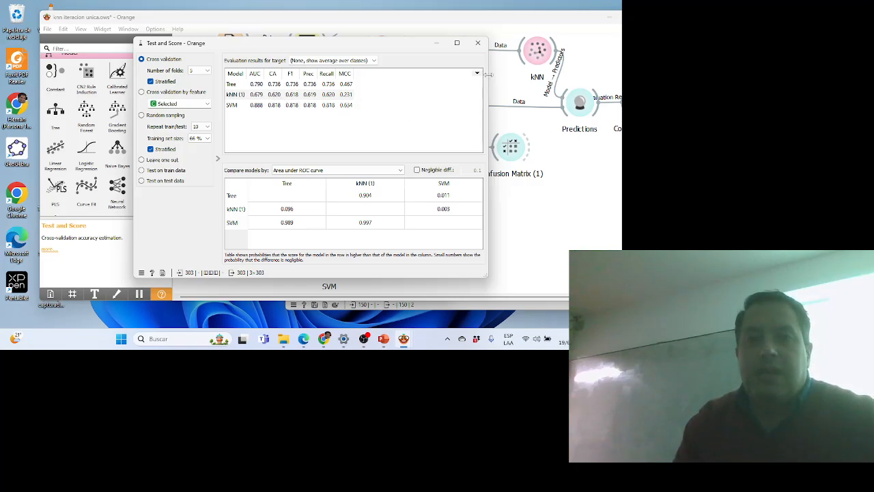
pyautogui.click(478, 43)
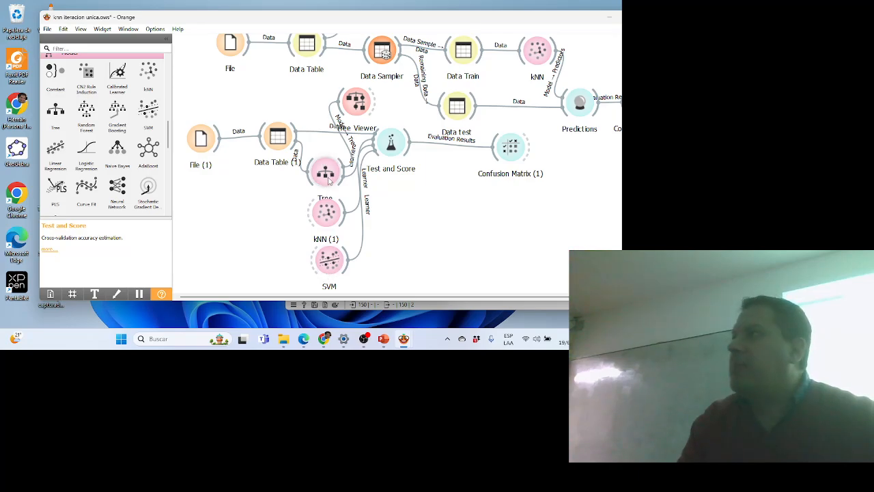
pyautogui.moveTo(329, 179)
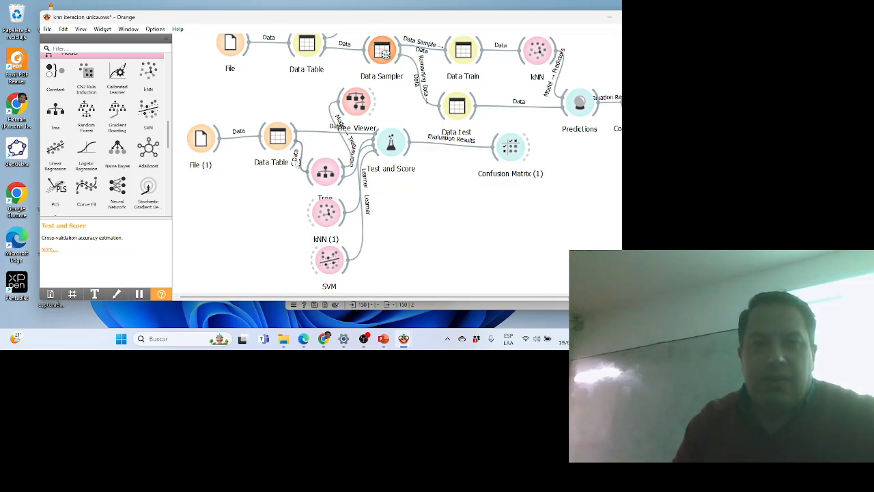
# - Review the heart disease records and the diameter narrowing target column in Data Table (1)
pyautogui.doubleClick(277, 137)
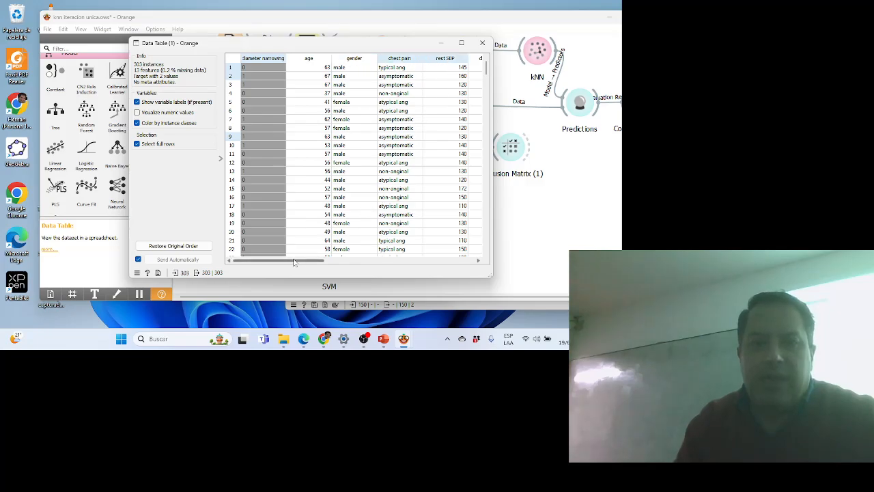
pyautogui.moveTo(294, 261)
pyautogui.mouseDown()
pyautogui.moveTo(402, 261)
pyautogui.moveTo(448, 277)
pyautogui.moveTo(291, 271)
pyautogui.mouseUp()
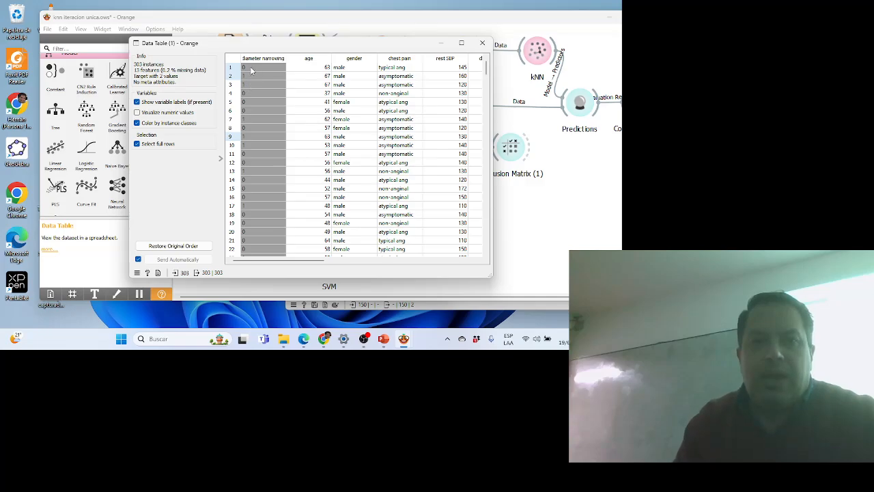
pyautogui.click(483, 44)
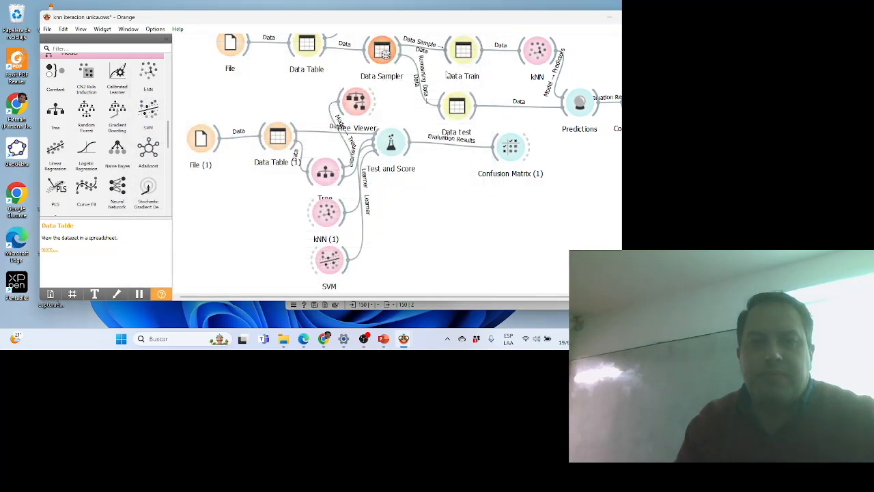
# - Shift Test and Score slightly away from the model widgets and save the workflow as a new file named knn cross validation
pyautogui.moveTo(393, 154); pyautogui.dragTo(406, 164)
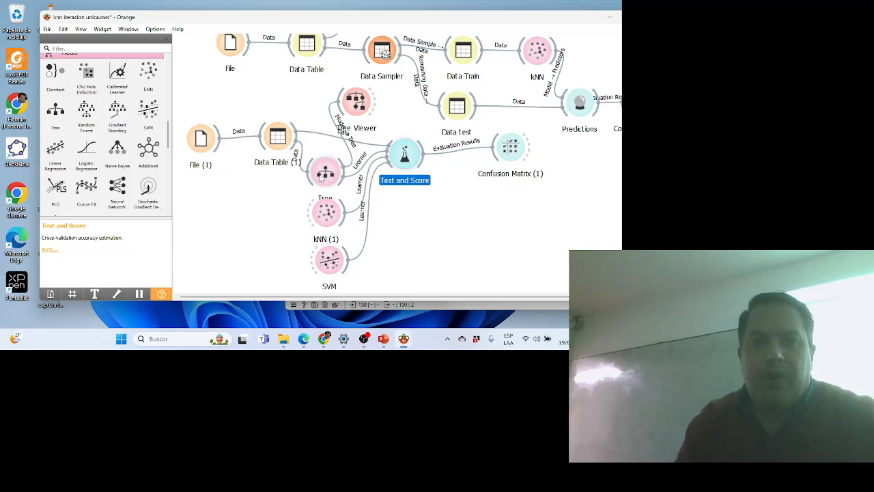
pyautogui.click(47, 29)
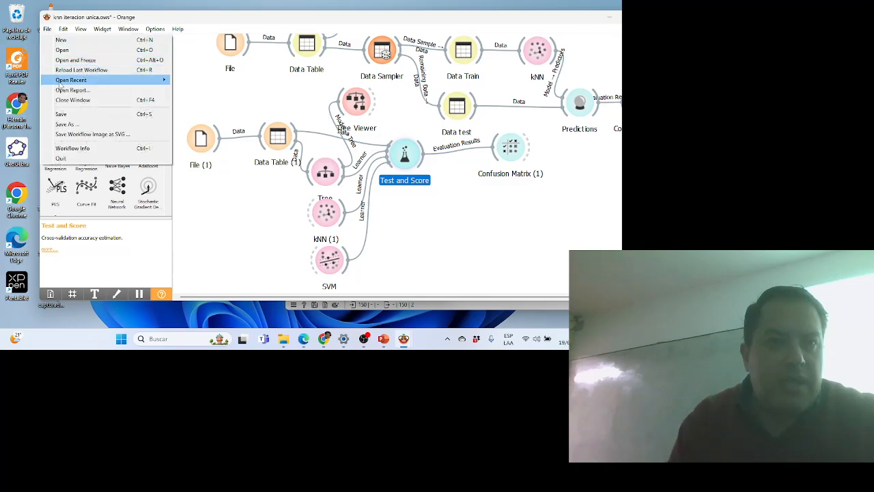
pyautogui.click(62, 125)
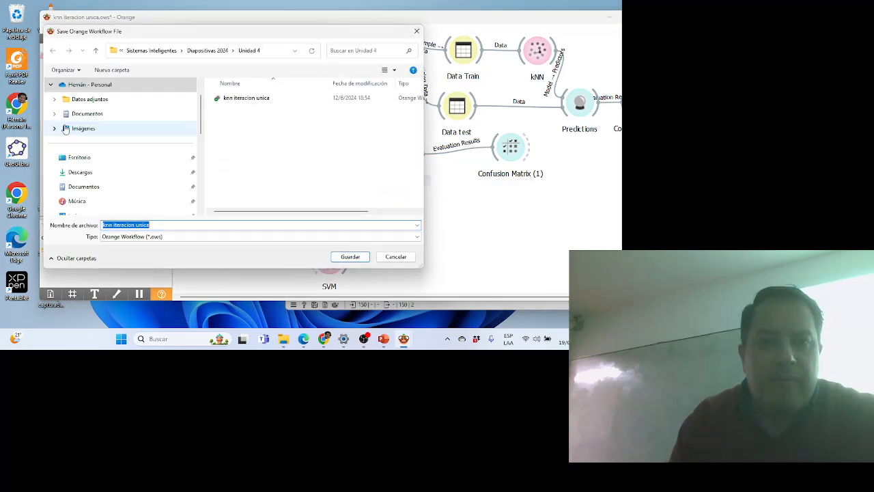
pyautogui.click(238, 99)
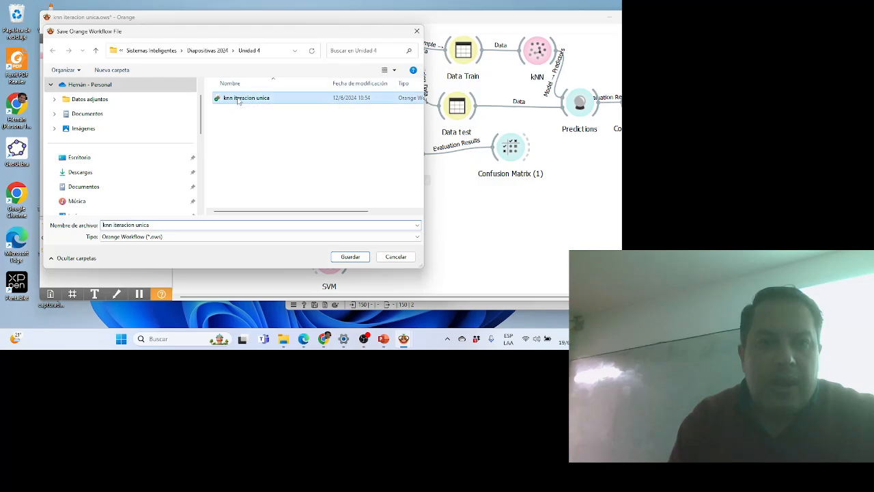
pyautogui.click(114, 227)
pyautogui.click(132, 226)
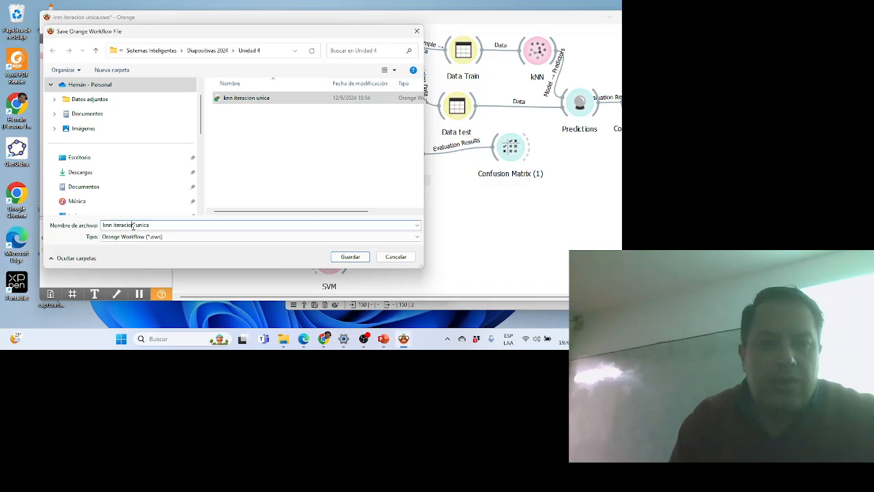
pyautogui.moveTo(154, 226); pyautogui.dragTo(128, 226)
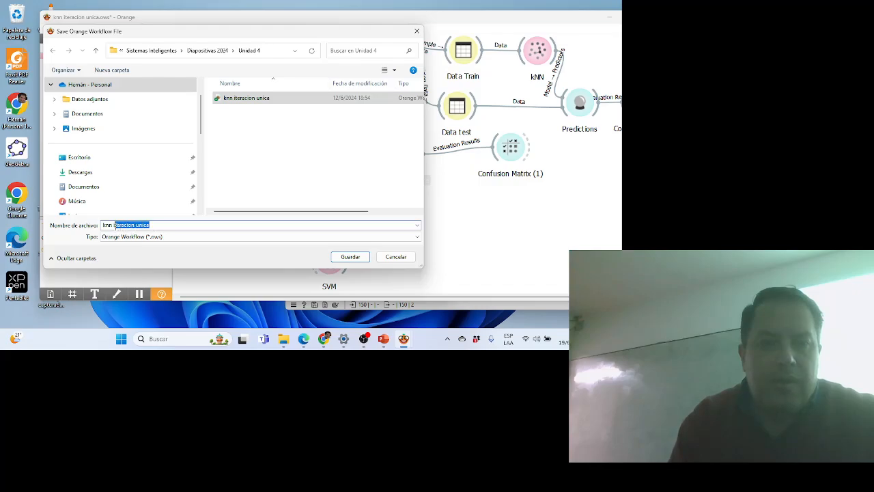
pyautogui.moveTo(113, 225); pyautogui.dragTo(120, 226)
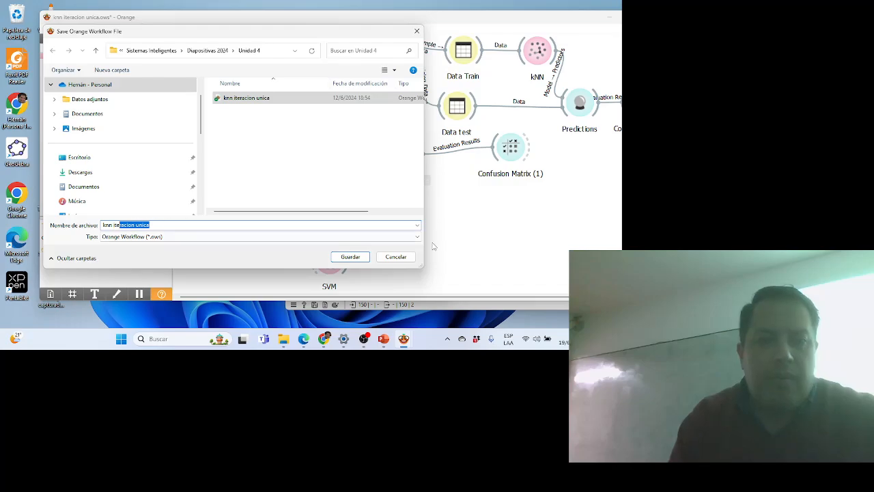
pyautogui.press('BackSpace')
pyautogui.press('BackSpace')
pyautogui.press('BackSpace')
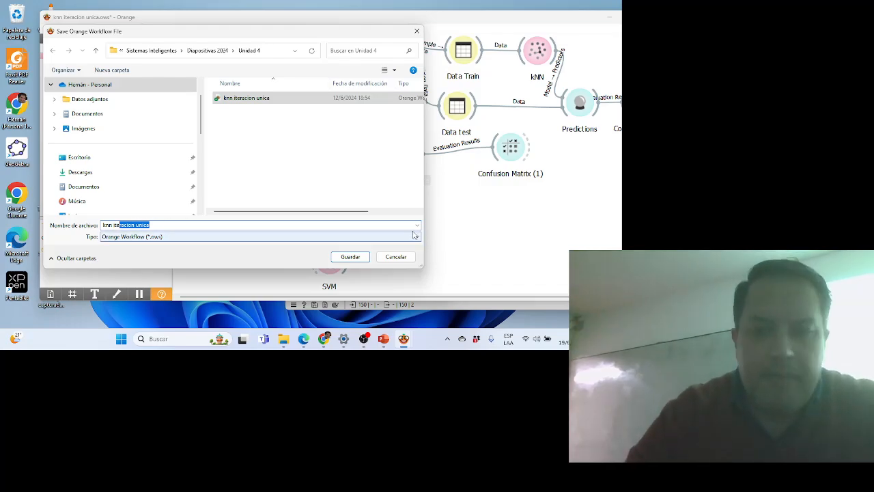
pyautogui.write('cross')
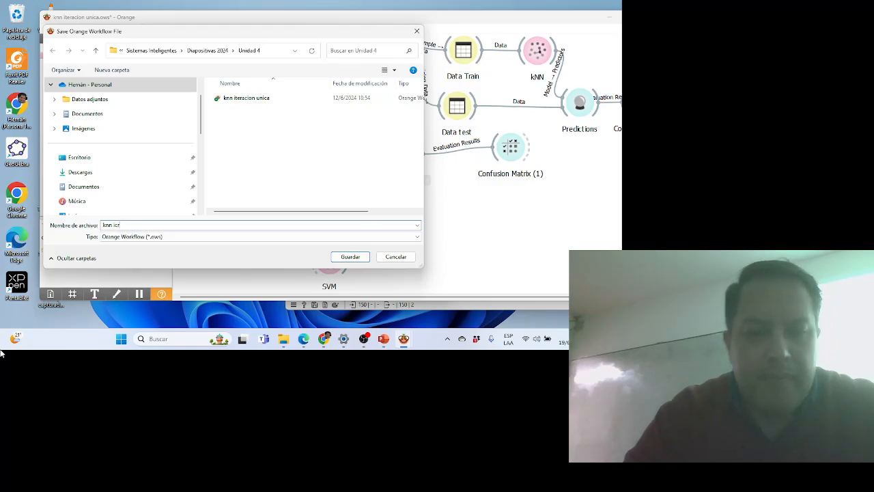
pyautogui.press('BackSpace')
pyautogui.press('BackSpace')
pyautogui.press('BackSpace')
pyautogui.press('BackSpace')
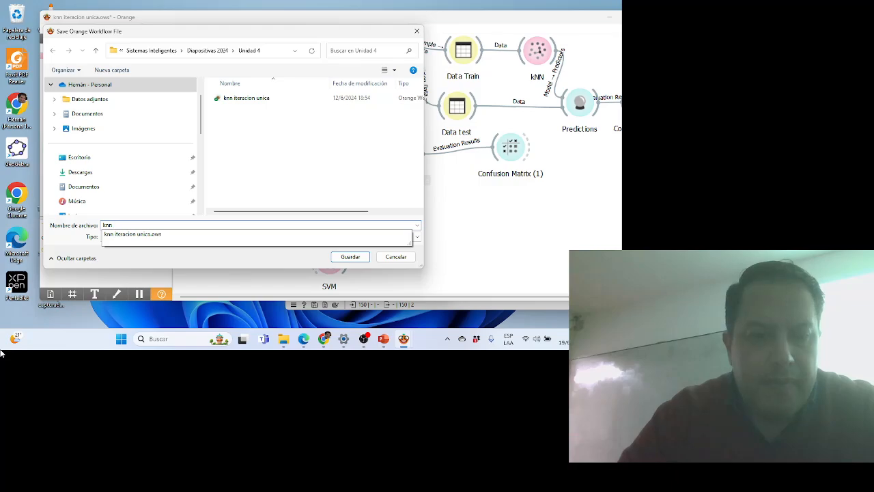
pyautogui.write('cross v')
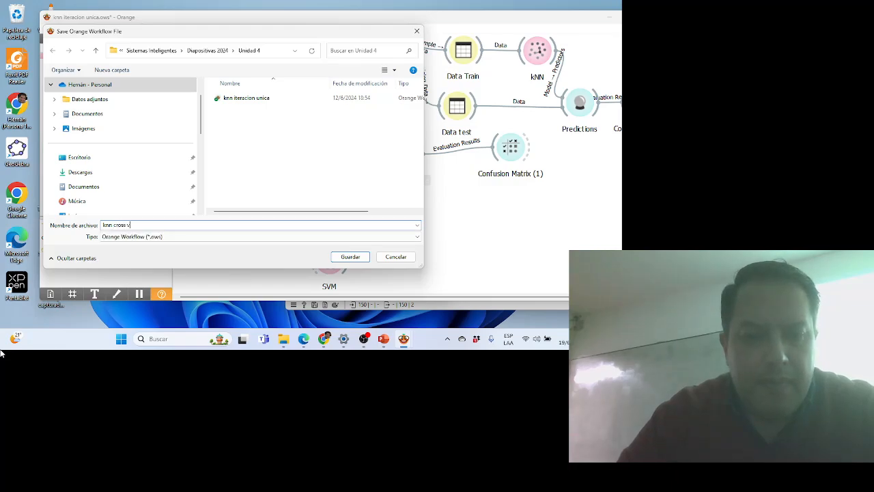
pyautogui.write('alida')
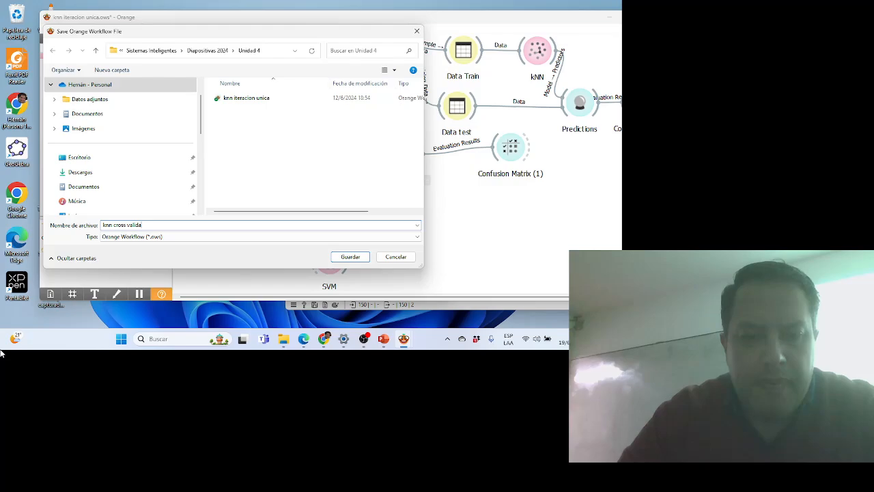
pyautogui.write('tion')
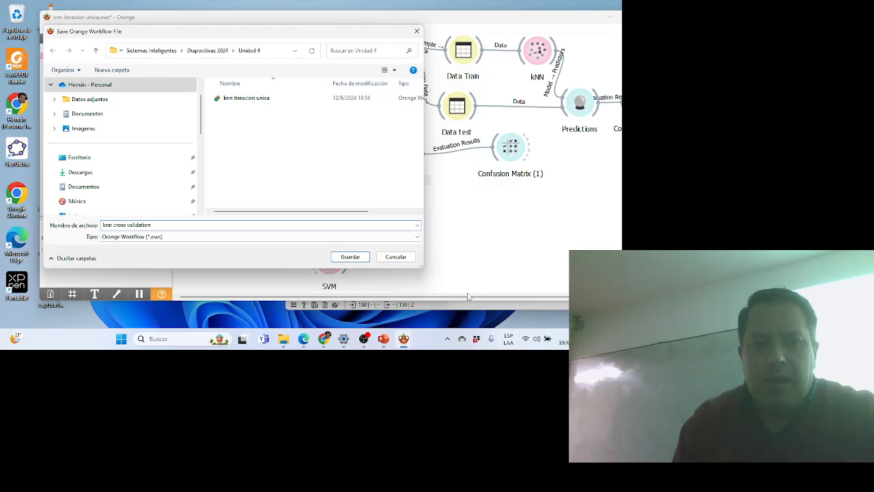
pyautogui.click(350, 257)
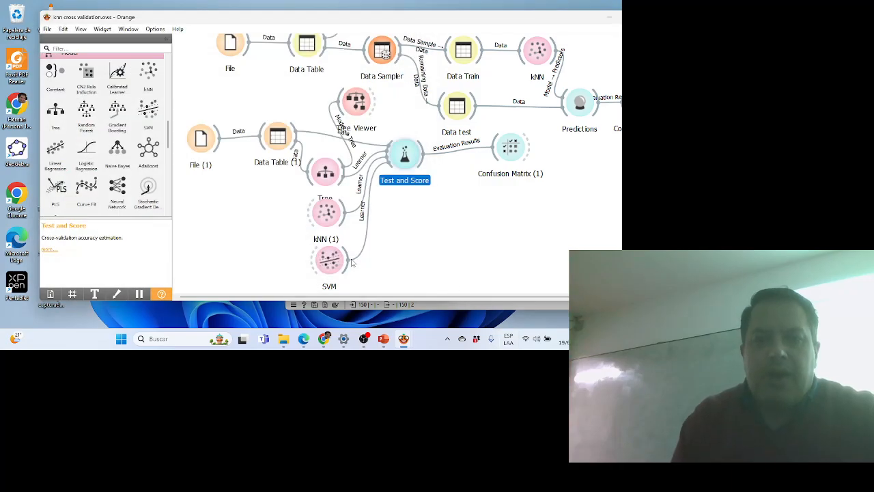
# - Create a new empty workflow and show the Data category of widgets
pyautogui.click(47, 30)
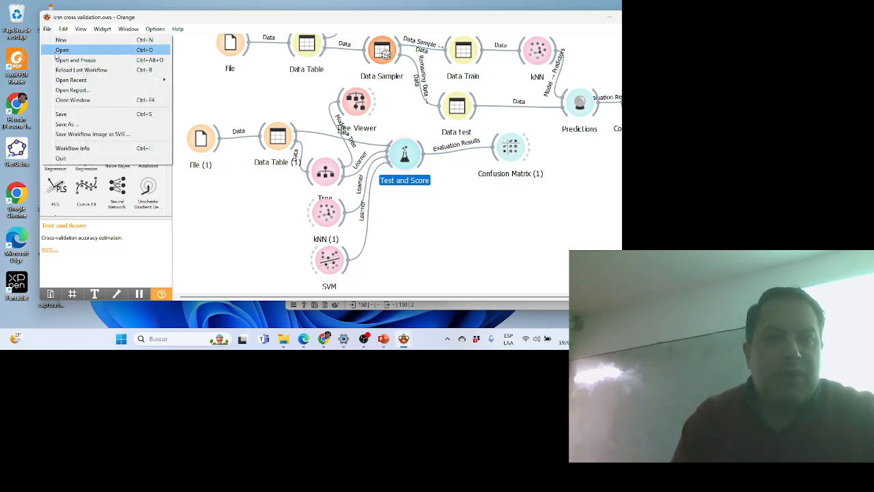
pyautogui.click(60, 40)
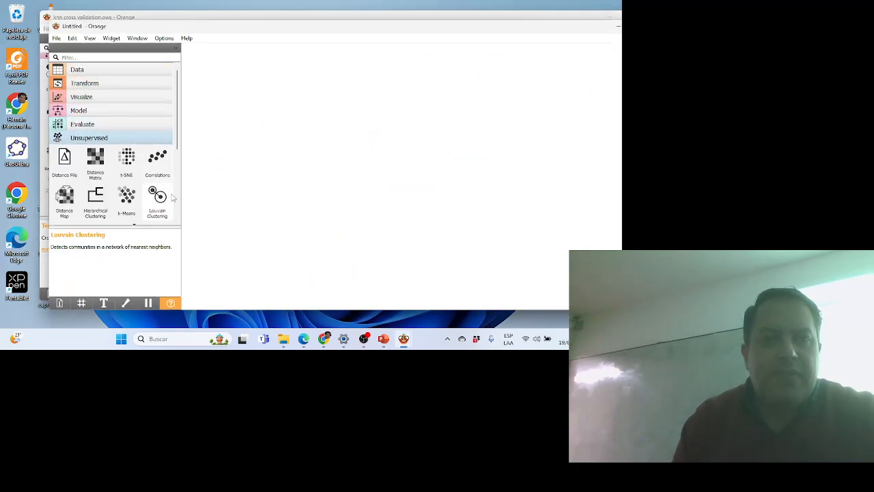
pyautogui.click(108, 71)
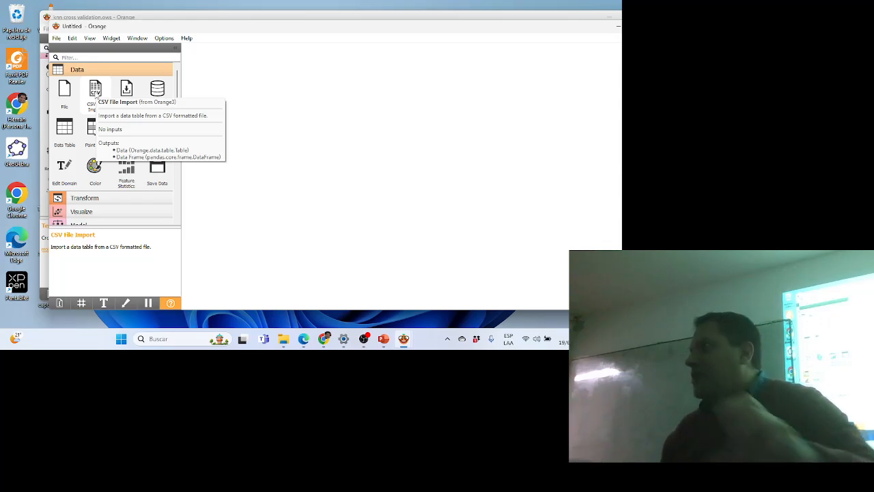
# - Add a CSV File Import widget to the empty canvas and start browsing for its data file
pyautogui.moveTo(97, 93); pyautogui.dragTo(231, 120)
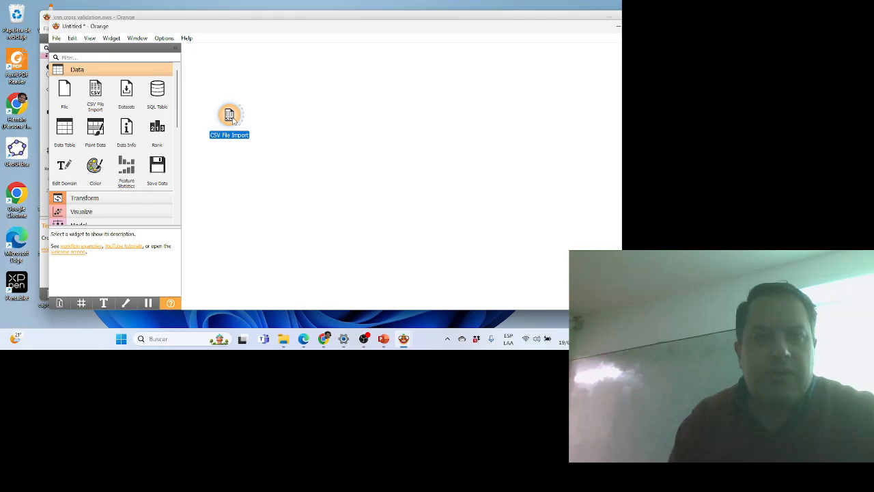
pyautogui.rightClick(233, 120)
pyautogui.click(241, 124)
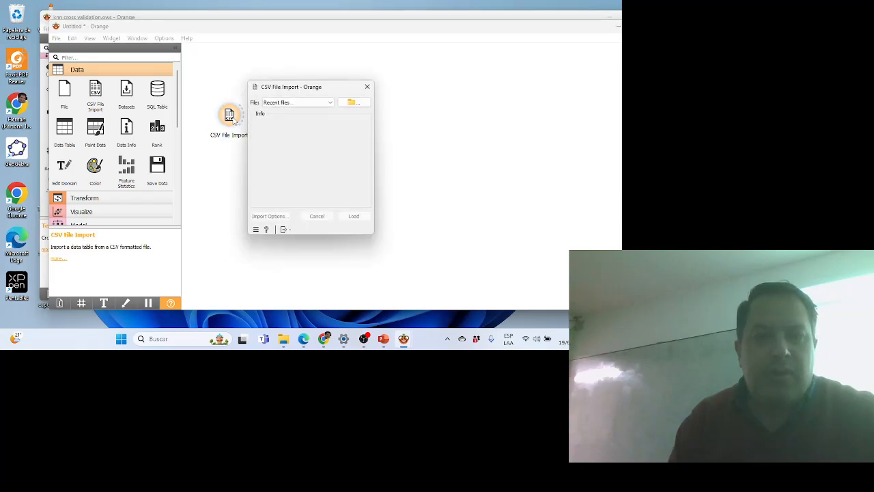
pyautogui.click(354, 103)
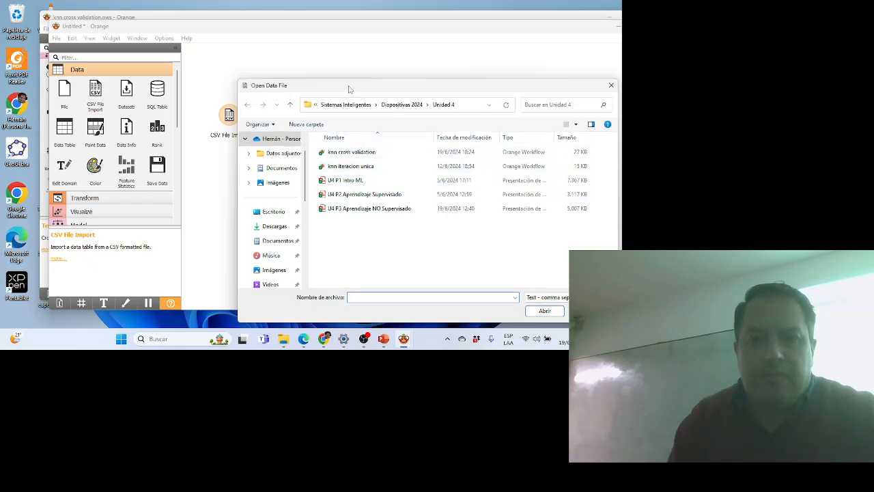
# - Search Google Drive for unne and open the Curso Ciencia de Datos - UNNE 2022 folder
pyautogui.moveTo(349, 89); pyautogui.dragTo(263, 51)
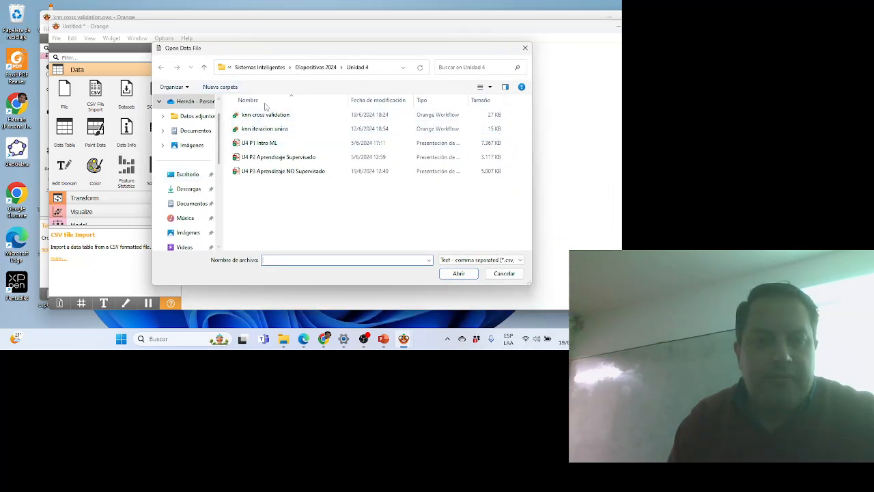
pyautogui.scroll(-4, 178, 203)
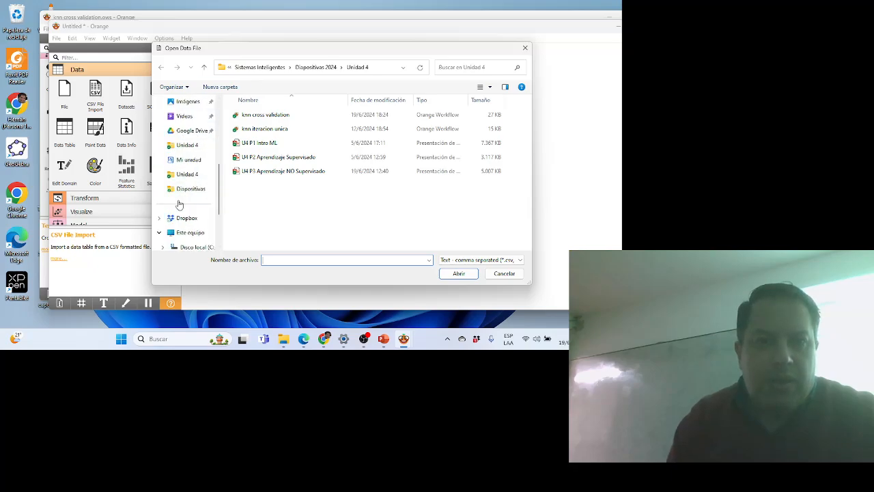
pyautogui.scroll(1, 179, 203)
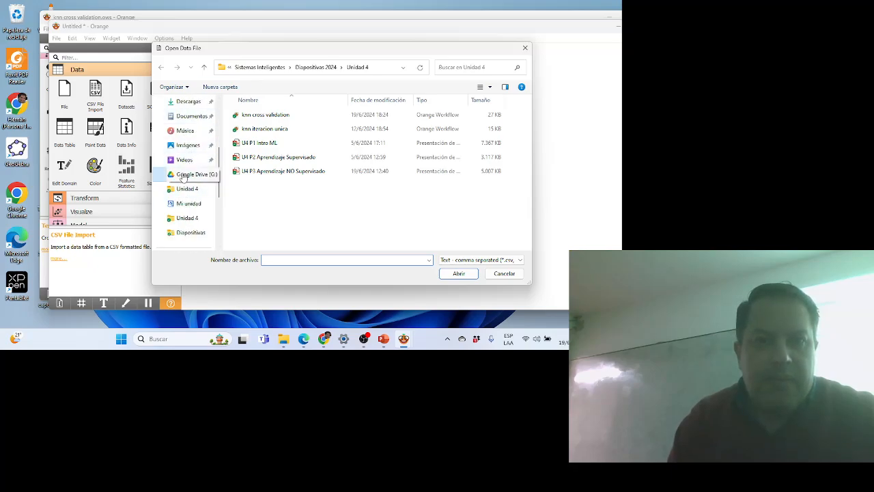
pyautogui.click(188, 174)
pyautogui.click(477, 66)
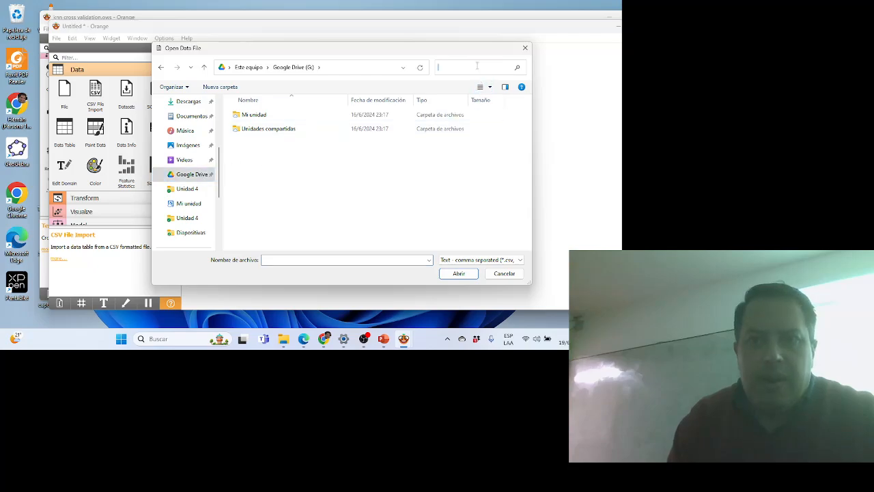
pyautogui.write('unne')
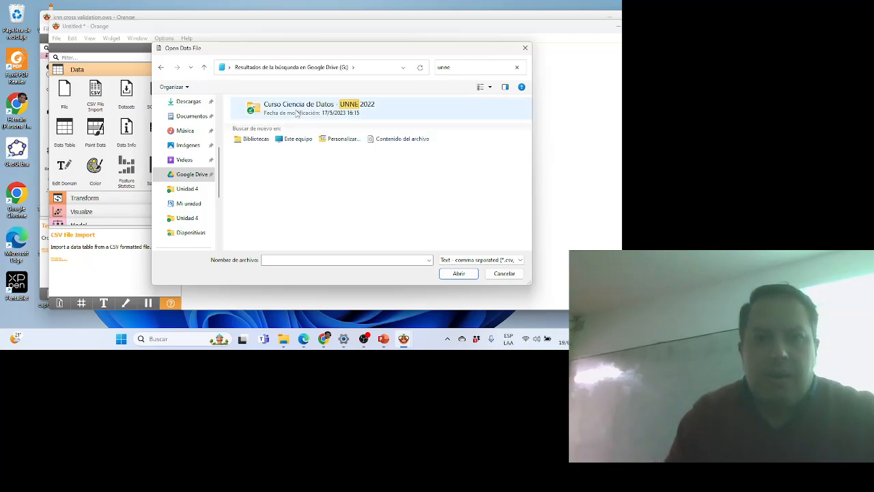
pyautogui.doubleClick(296, 110)
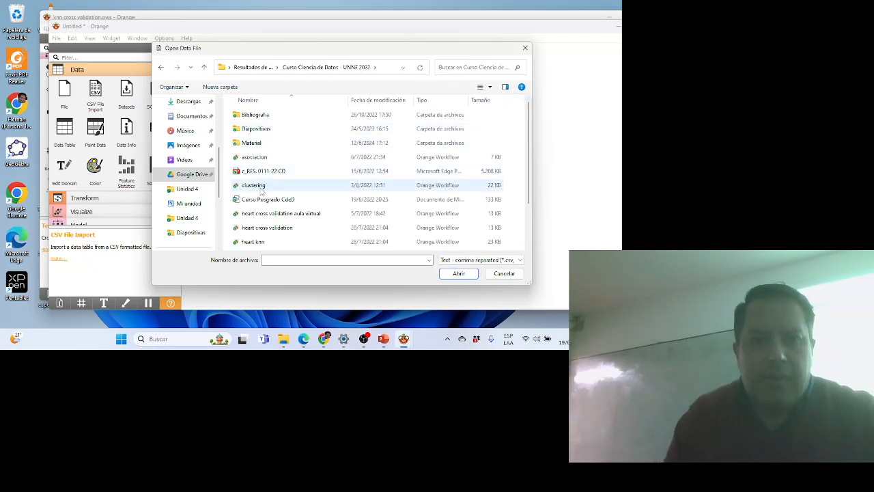
# - Import the Publicidad CSV file, accepting UTF-8 encoding and the comma delimiter
pyautogui.scroll(-2, 262, 193)
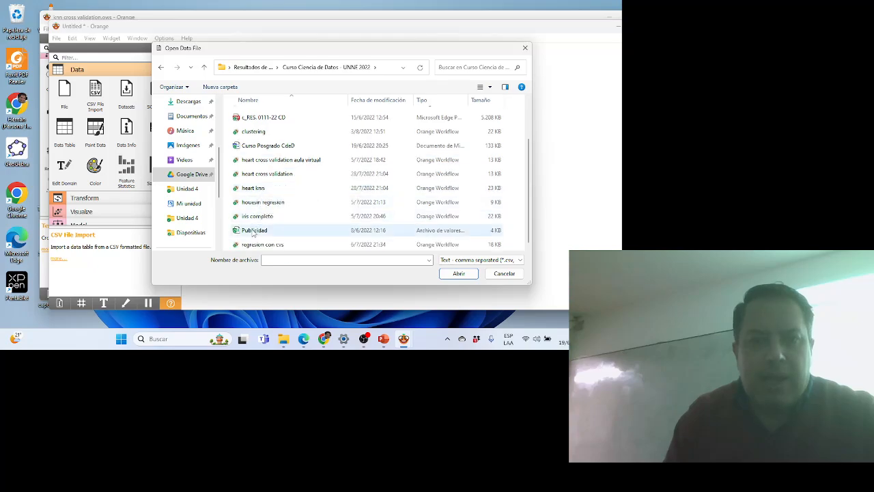
pyautogui.click(254, 231)
pyautogui.click(458, 274)
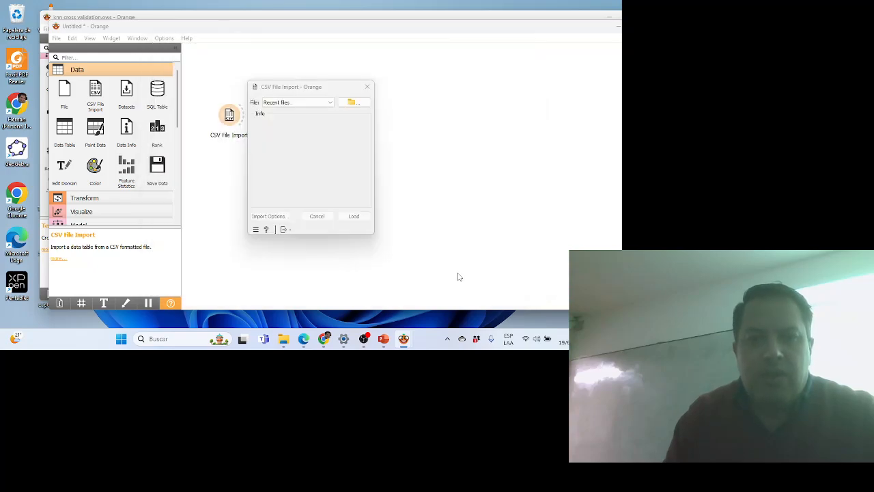
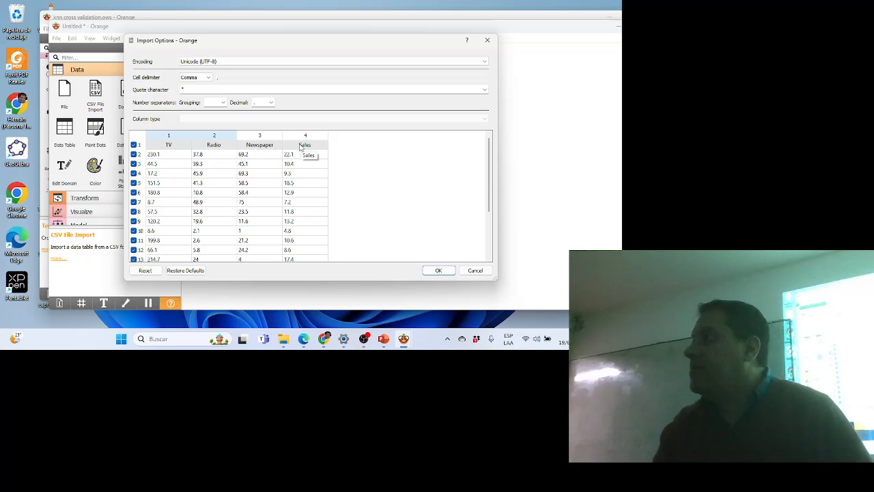
pyautogui.click(440, 271)
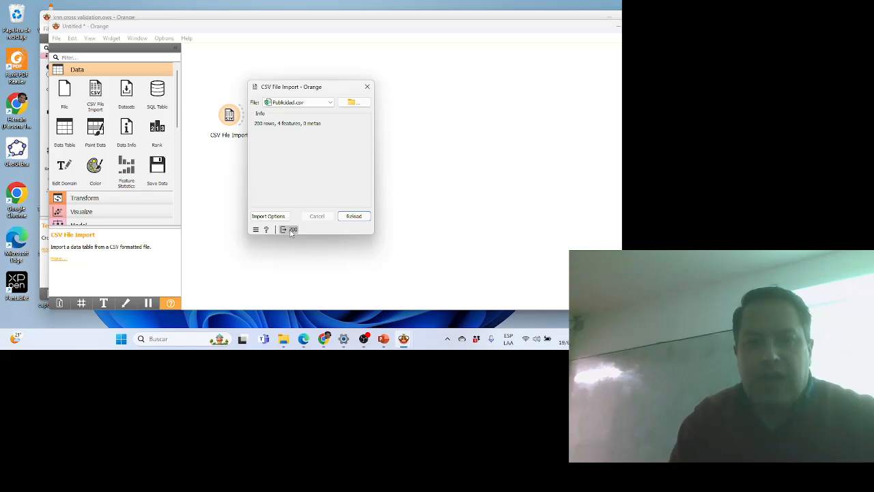
# - Check the summary of the imported Publicidad data in CSV File Import, including its output details
pyautogui.moveTo(290, 234)
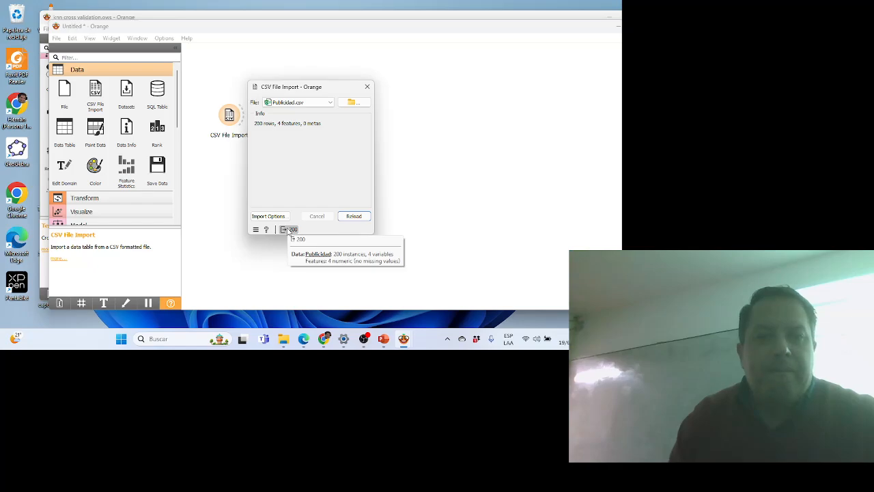
pyautogui.scroll(-1, 130, 148)
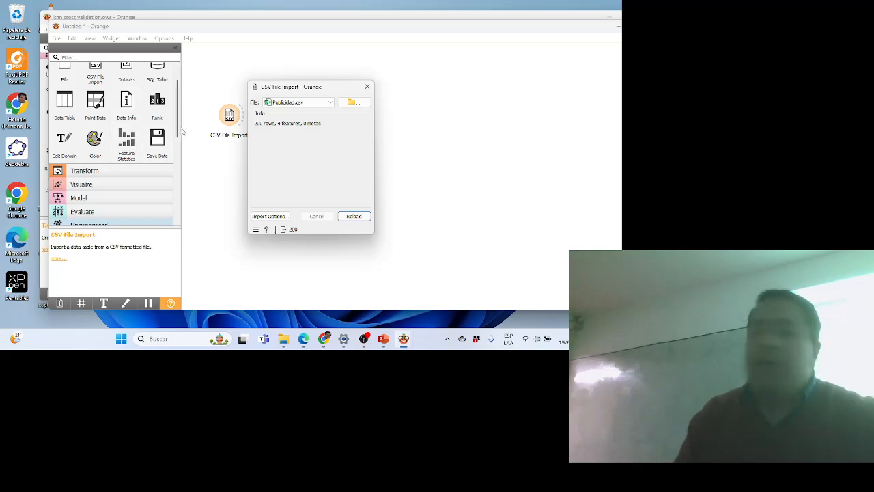
pyautogui.click(367, 87)
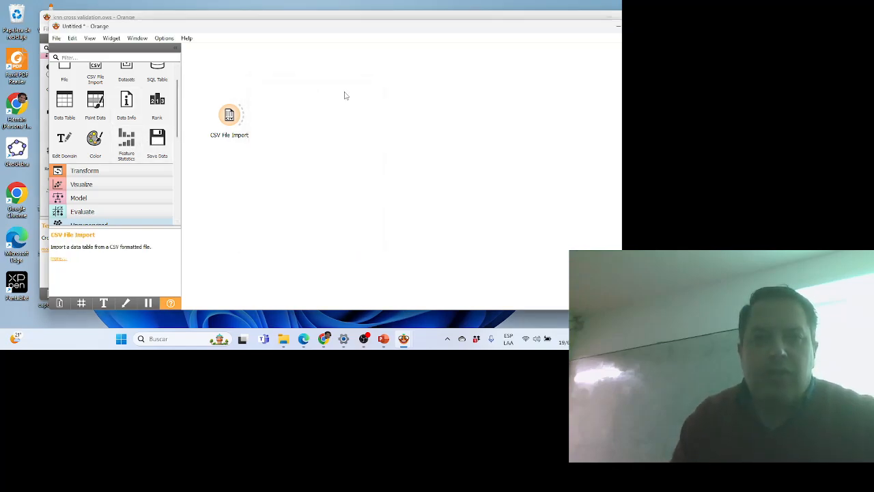
pyautogui.click(230, 116)
pyautogui.doubleClick(229, 116)
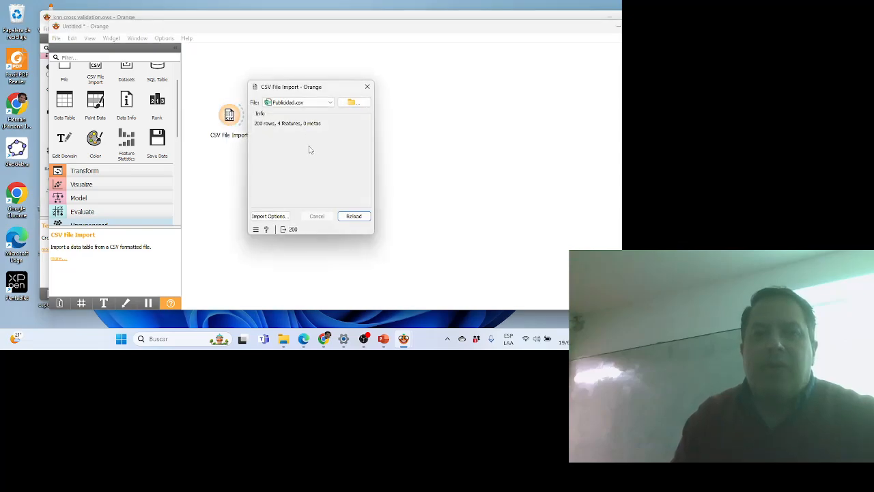
pyautogui.click(367, 87)
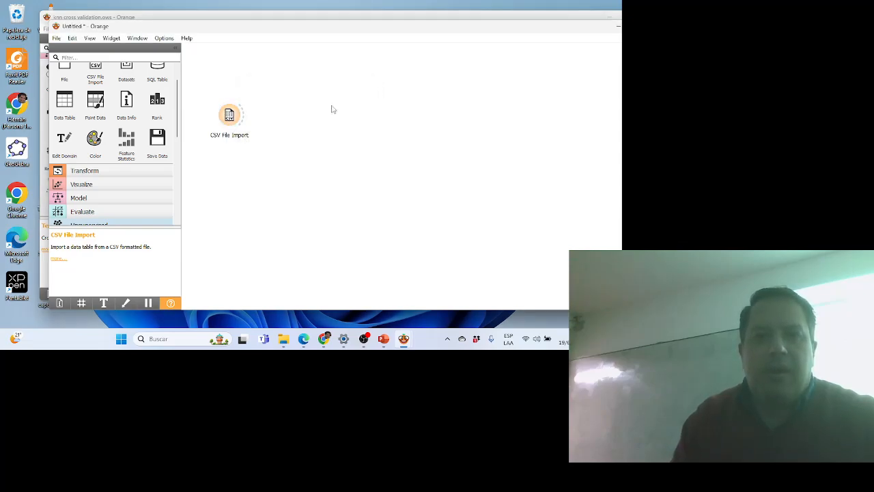
# - Add a Data Table fed by CSV File Import and view the advertising records in it
pyautogui.moveTo(68, 104); pyautogui.dragTo(273, 116)
pyautogui.doubleClick(273, 115)
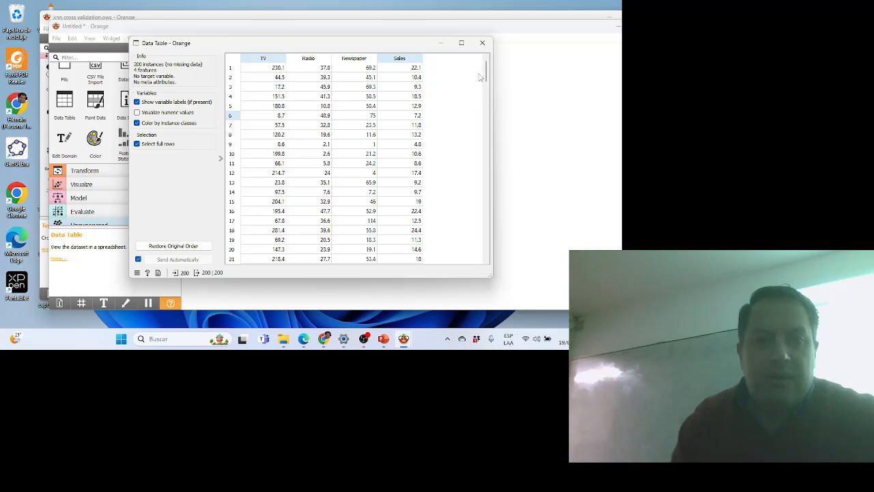
pyautogui.click(482, 43)
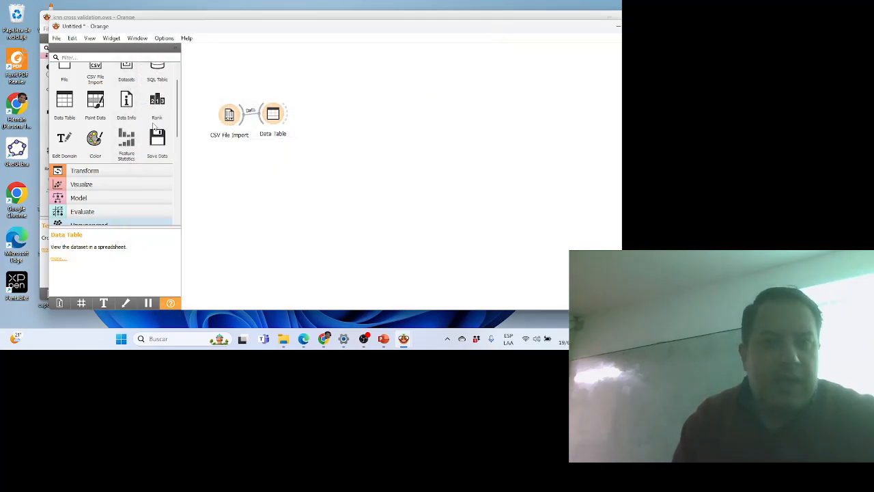
# - Add a Select Columns widget after Data Table, linking the table's full Data output to its Data input
pyautogui.click(114, 172)
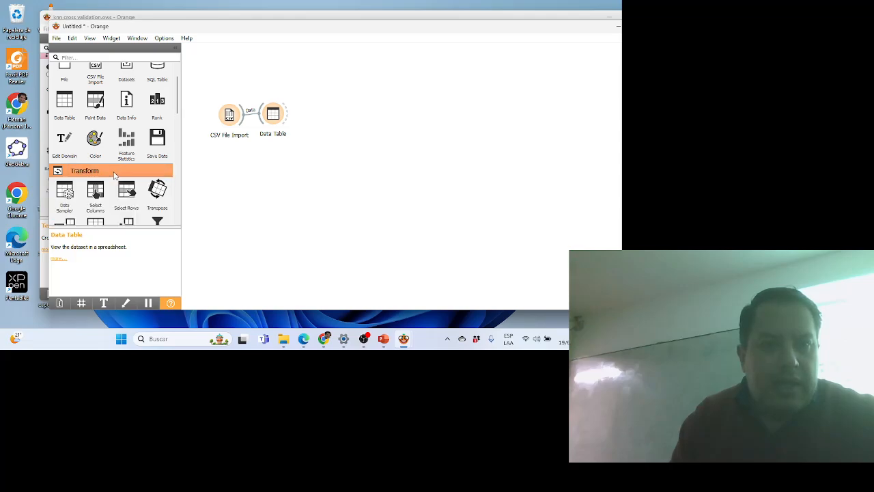
pyautogui.scroll(-2, 114, 174)
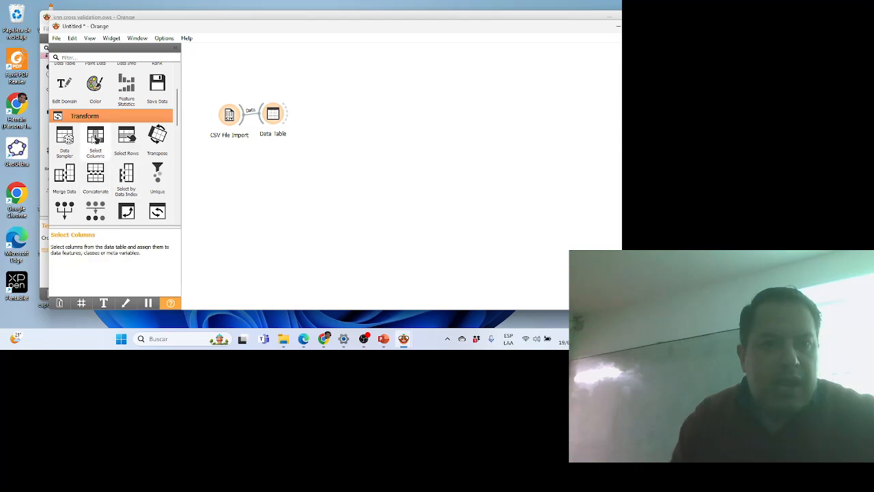
pyautogui.moveTo(96, 140); pyautogui.dragTo(300, 114)
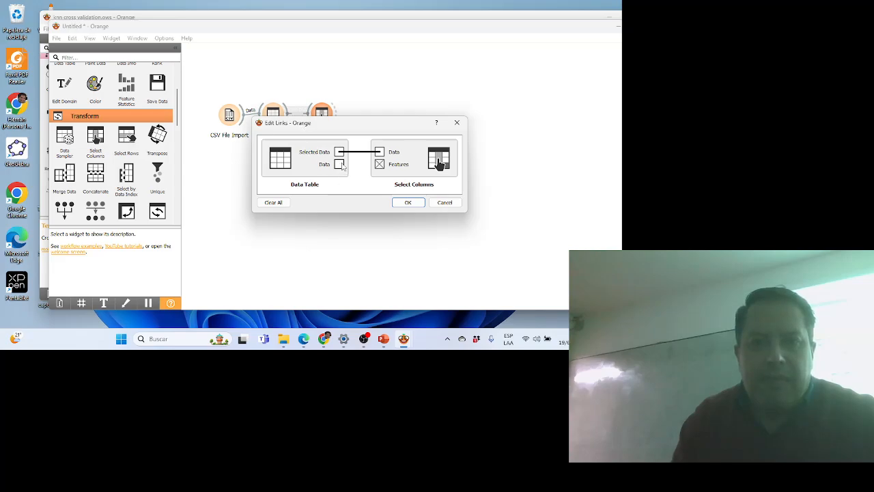
pyautogui.moveTo(368, 156); pyautogui.dragTo(380, 155)
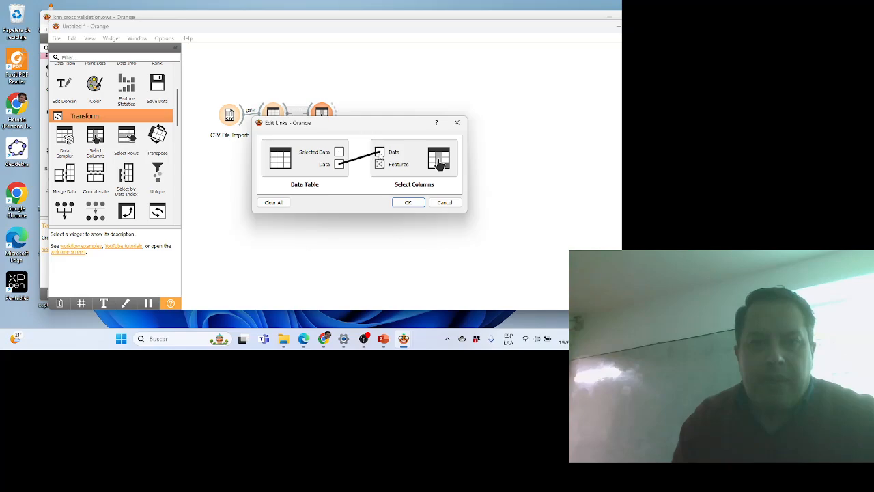
pyautogui.click(401, 204)
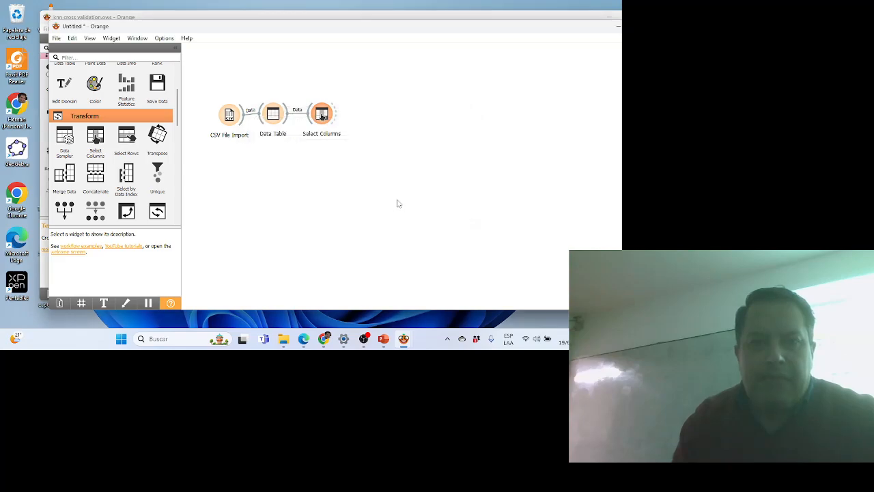
# - In Select Columns, make Sales the target and move the Selected variable to the ignored ones
pyautogui.doubleClick(322, 116)
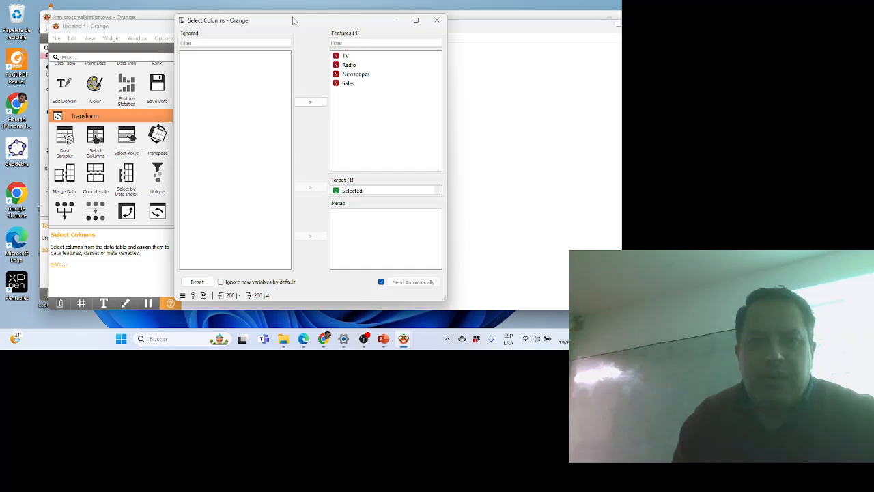
pyautogui.moveTo(292, 21); pyautogui.dragTo(359, 166)
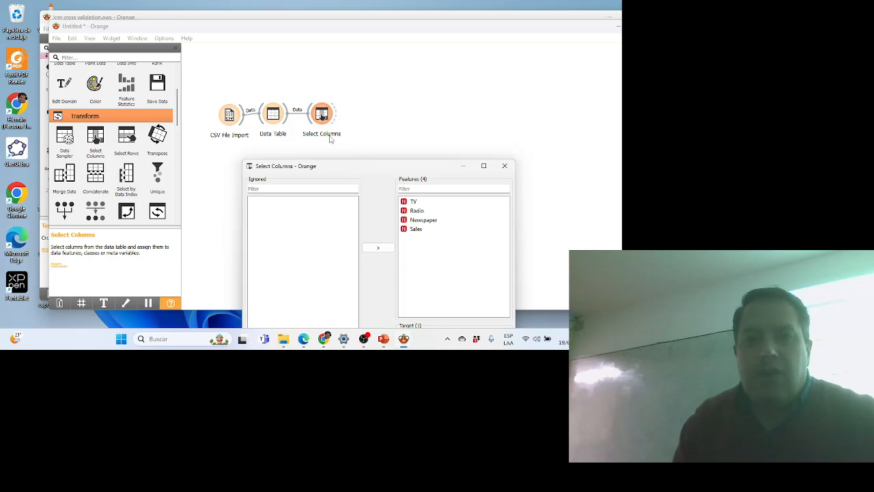
pyautogui.moveTo(341, 168); pyautogui.dragTo(316, 46)
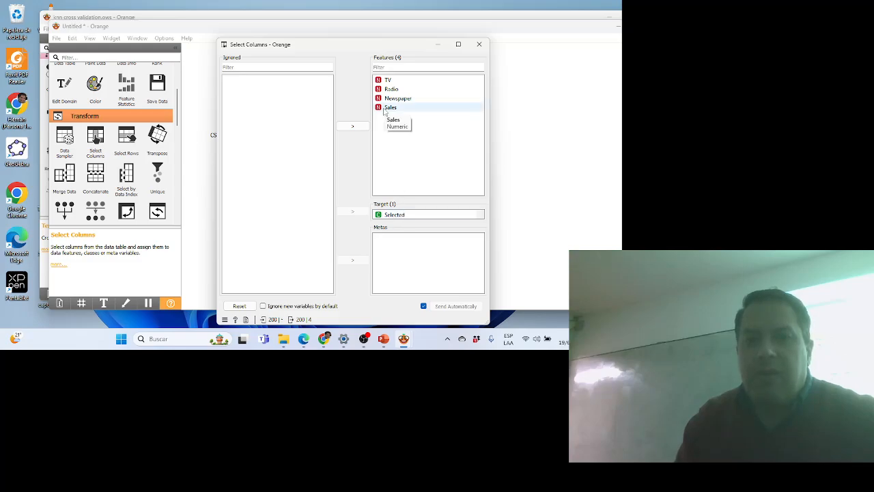
pyautogui.moveTo(384, 113); pyautogui.dragTo(403, 217)
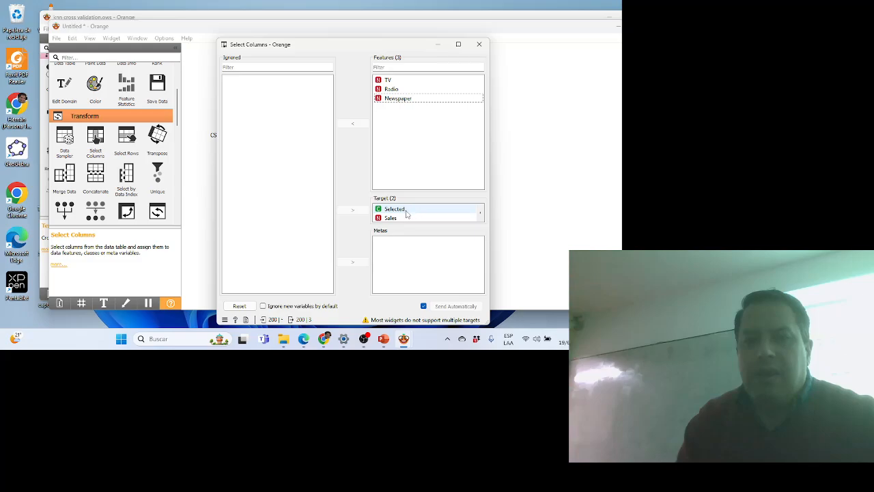
pyautogui.click(402, 209)
pyautogui.click(352, 210)
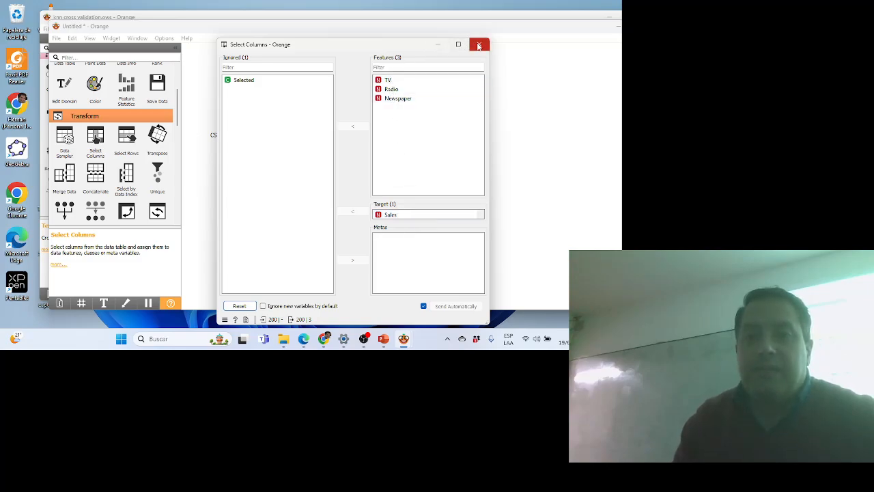
pyautogui.click(479, 46)
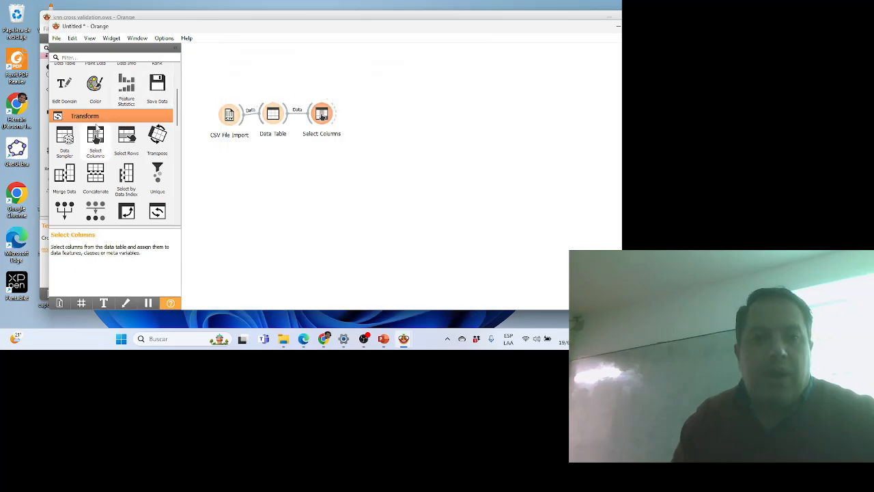
# - Add a second Data Table after Select Columns and review the records with Sales as the target column
pyautogui.scroll(3, 86, 137)
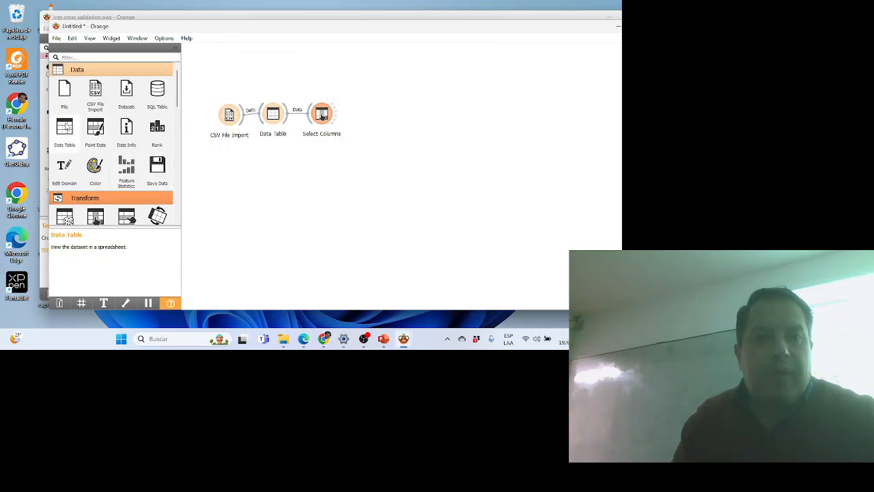
pyautogui.moveTo(64, 126); pyautogui.dragTo(375, 119)
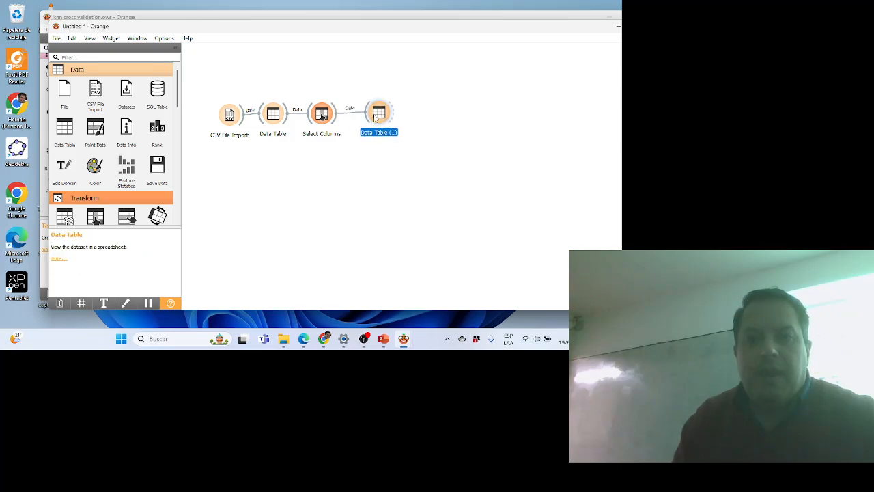
pyautogui.doubleClick(379, 116)
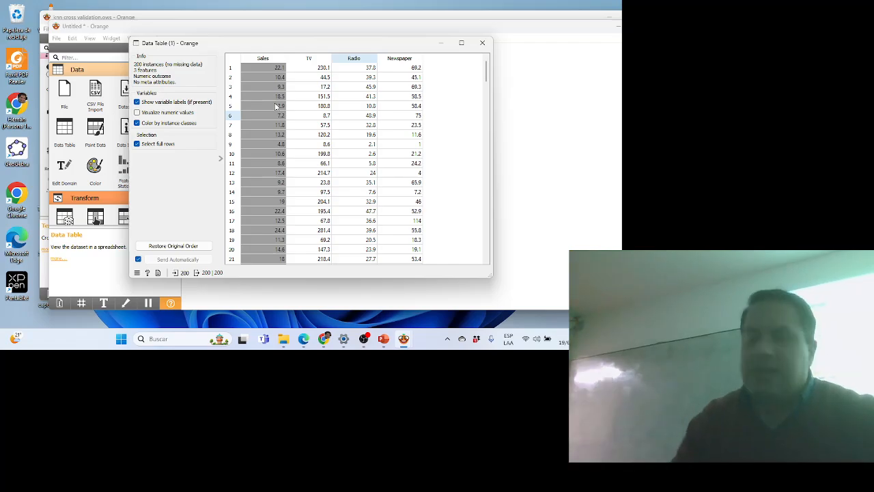
pyautogui.click(483, 44)
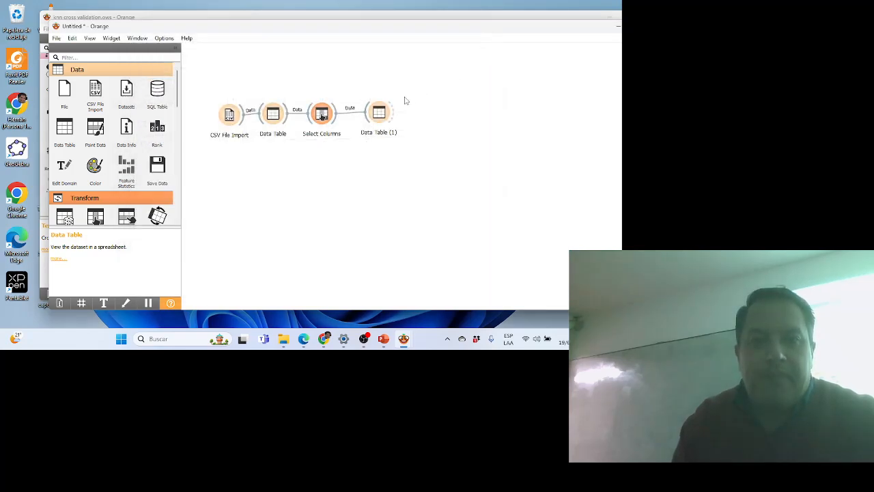
# - Add a Test and Score widget after the second Data Table, connected to that table
pyautogui.scroll(-3, 106, 176)
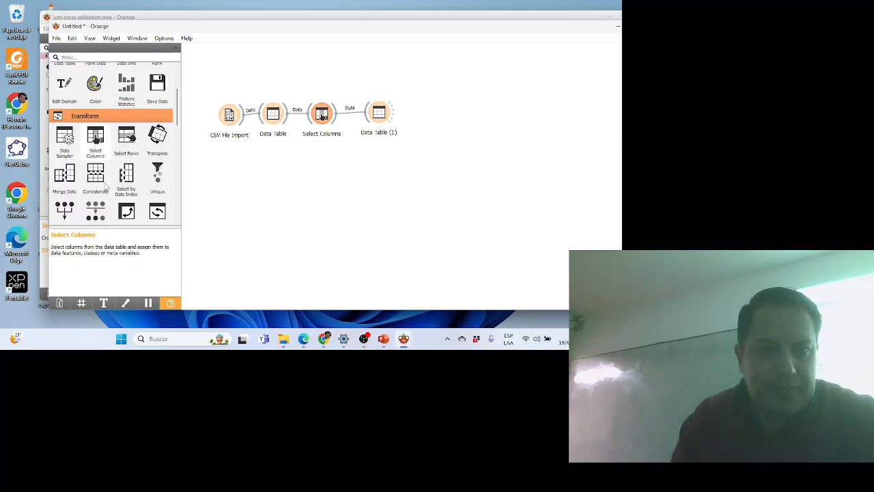
pyautogui.scroll(-10, 106, 185)
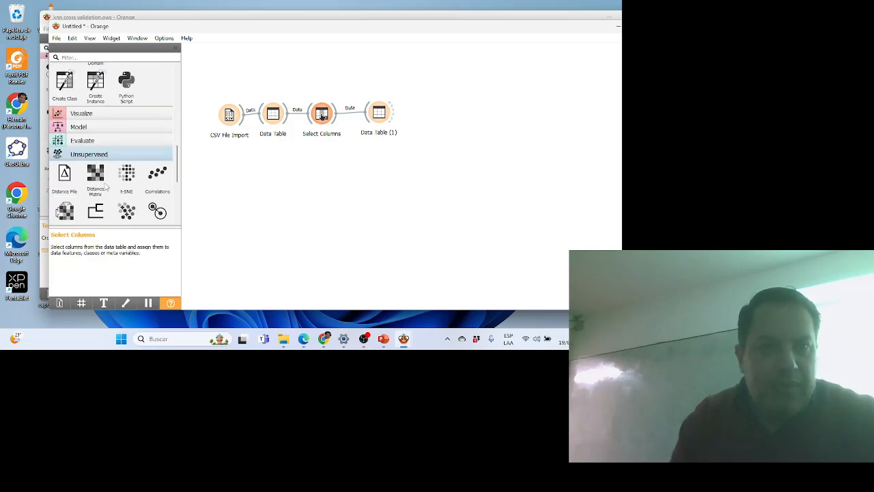
pyautogui.scroll(-5, 106, 186)
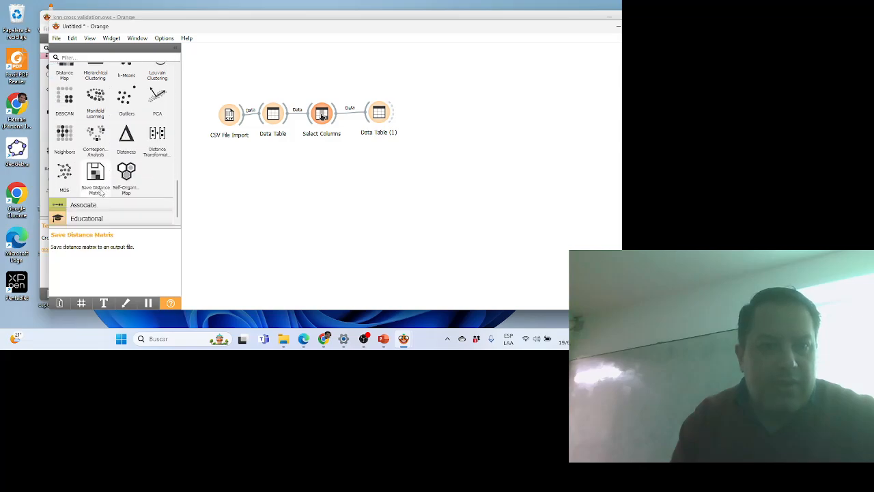
pyautogui.scroll(3, 103, 178)
pyautogui.scroll(3, 102, 178)
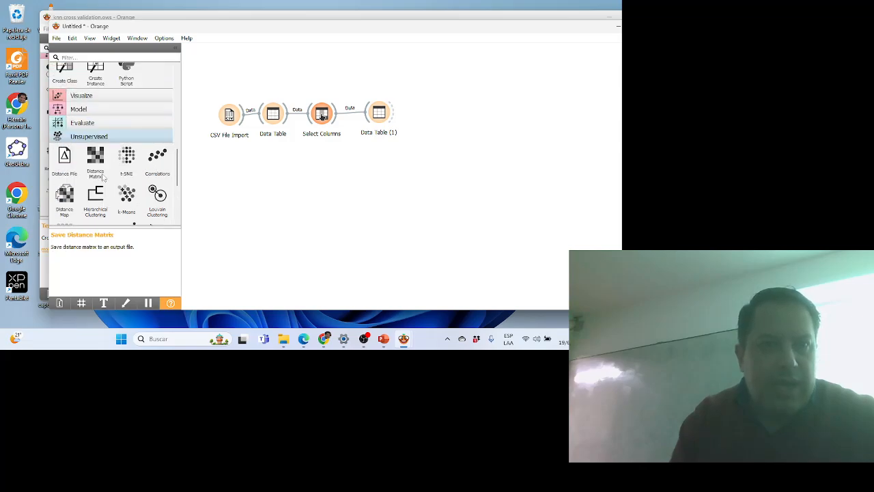
pyautogui.click(109, 109)
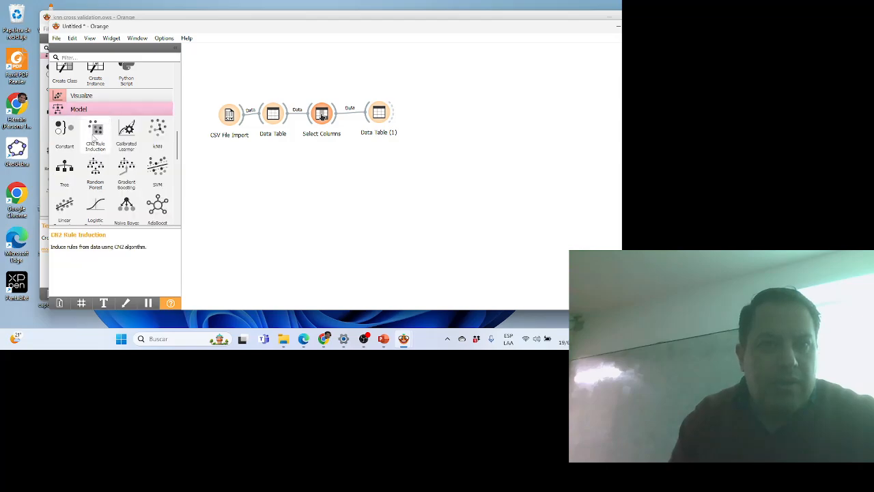
pyautogui.scroll(-4, 96, 140)
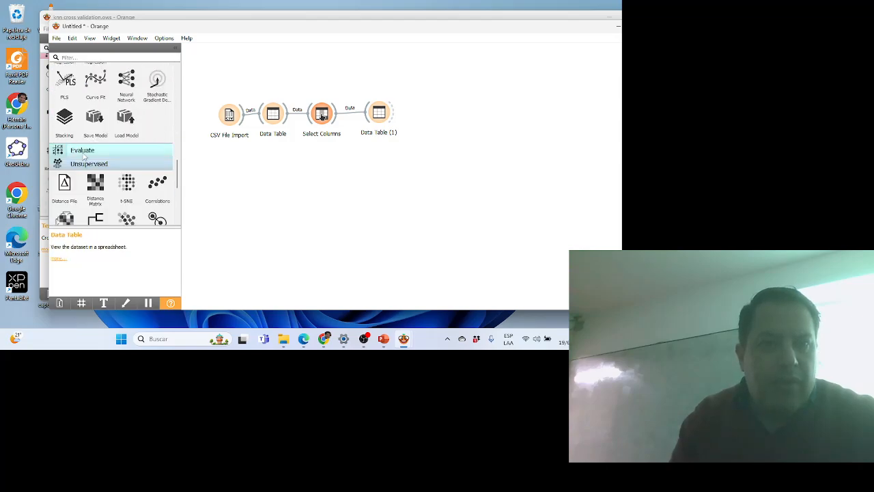
pyautogui.click(82, 151)
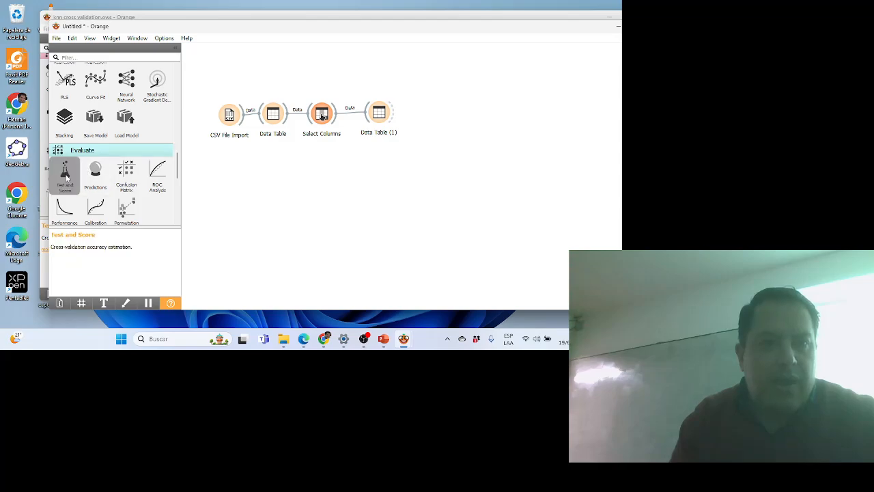
pyautogui.moveTo(66, 179); pyautogui.dragTo(438, 110)
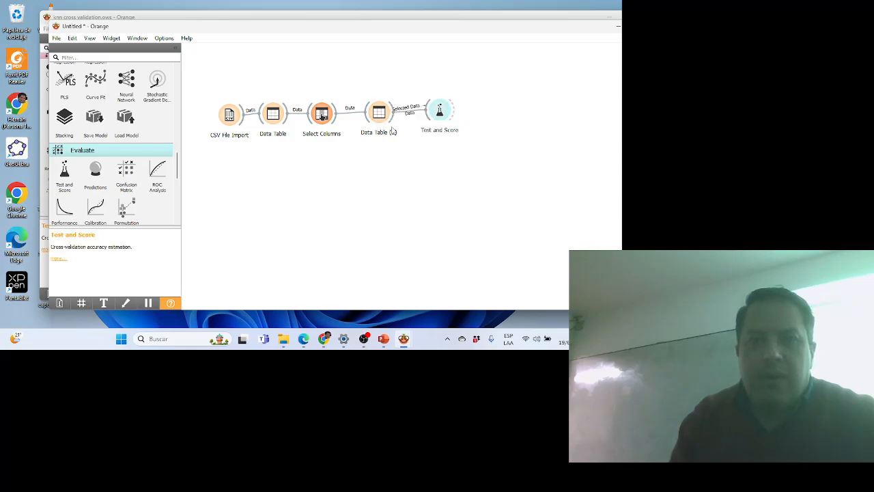
# - Link the second Data Table's full Data output to Test and Score's Data input and check the widget's sampling settings
pyautogui.doubleClick(408, 110)
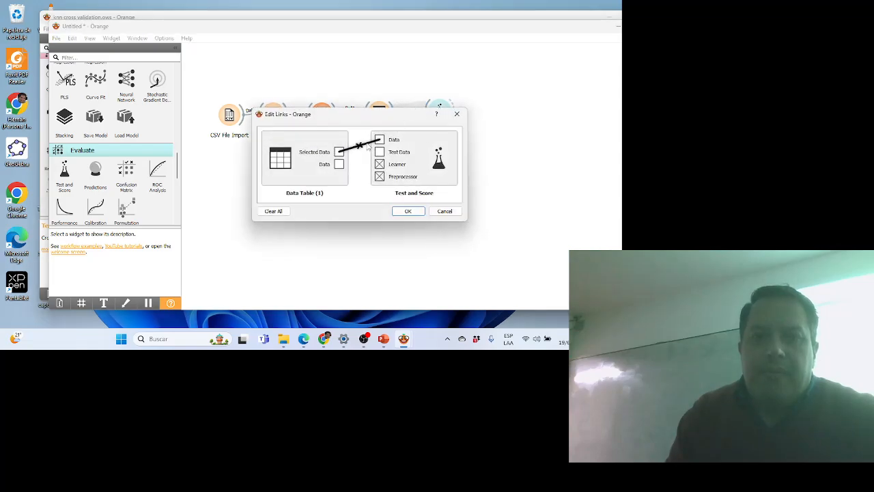
pyautogui.moveTo(340, 163); pyautogui.dragTo(379, 141)
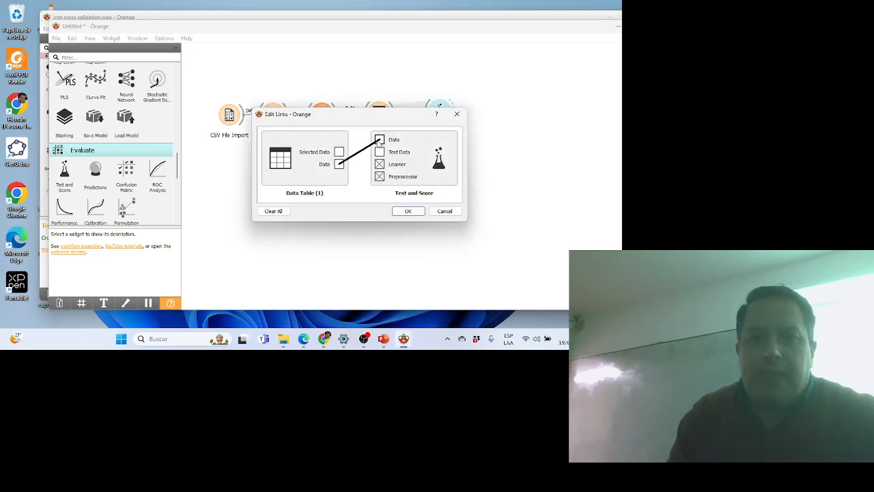
pyautogui.click(407, 210)
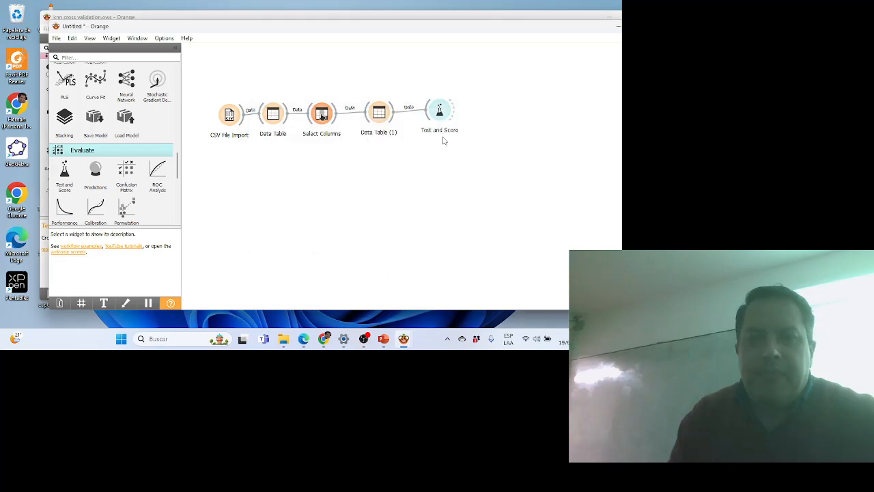
pyautogui.doubleClick(443, 114)
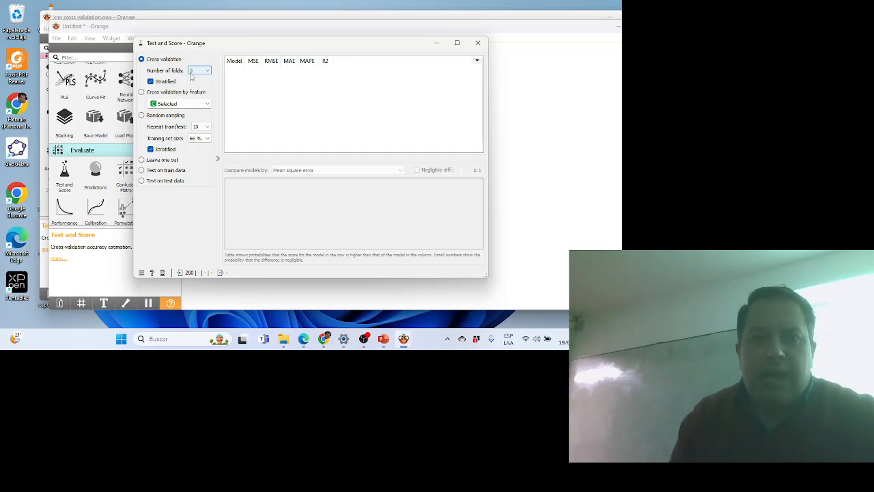
pyautogui.click(478, 44)
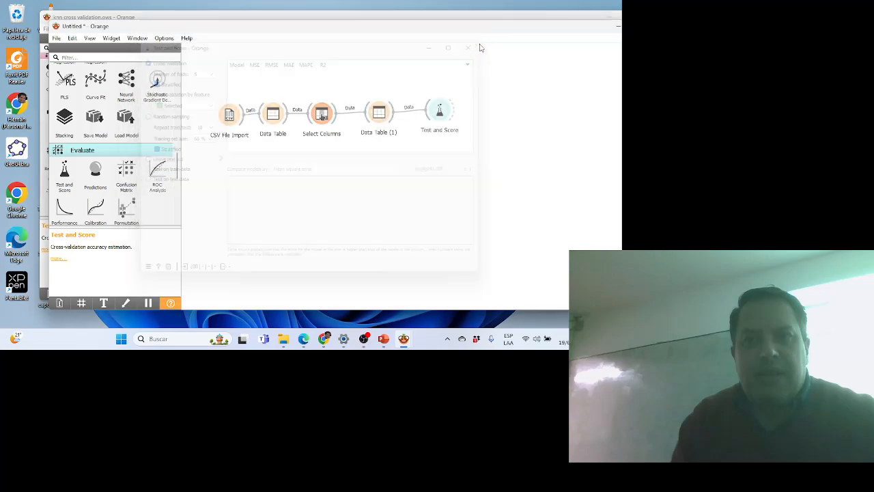
# - Add a Linear Regression widget as the learner for Test and Score and view its cross-validation scores
pyautogui.click(440, 112)
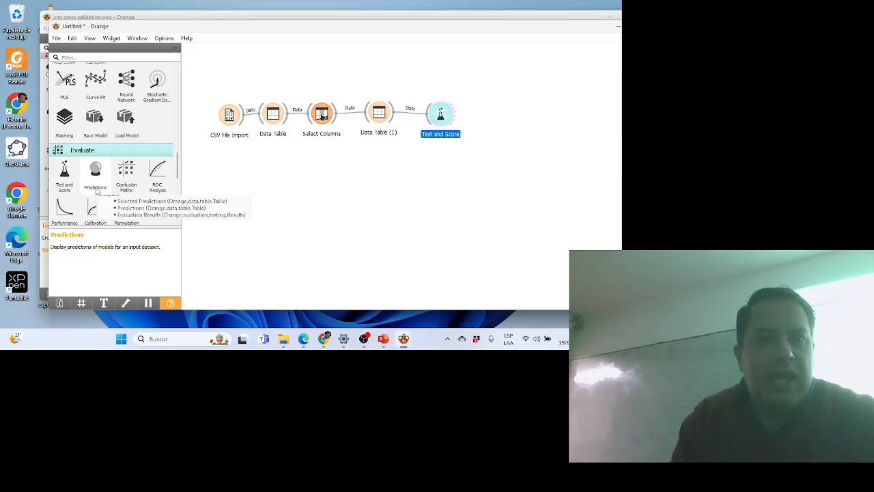
pyautogui.scroll(4, 97, 191)
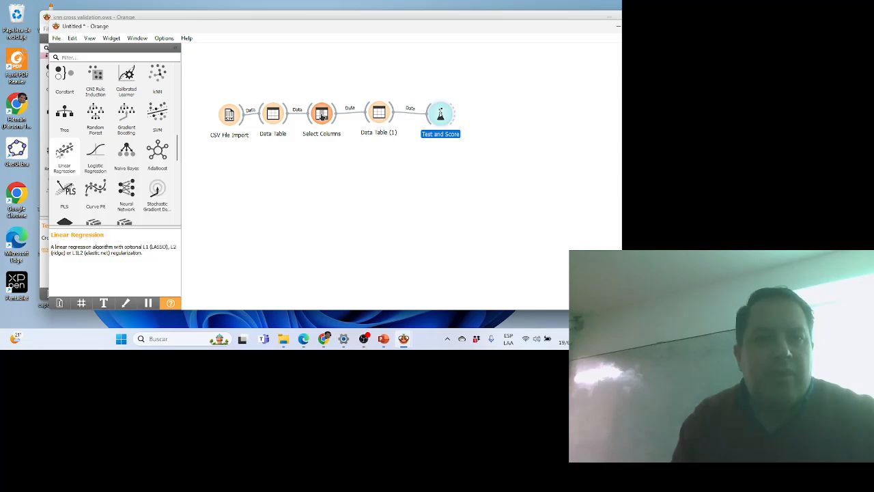
pyautogui.scroll(-1, 60, 149)
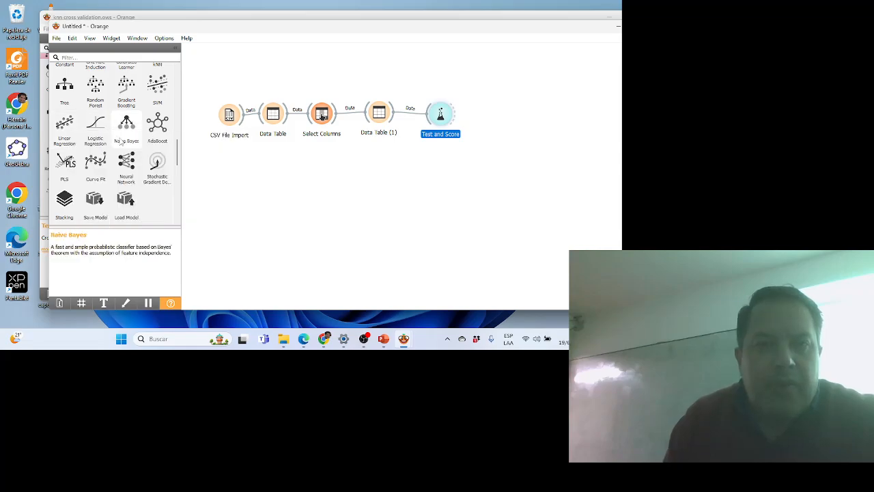
pyautogui.moveTo(63, 125)
pyautogui.mouseDown()
pyautogui.moveTo(380, 175)
pyautogui.moveTo(439, 114)
pyautogui.mouseUp()
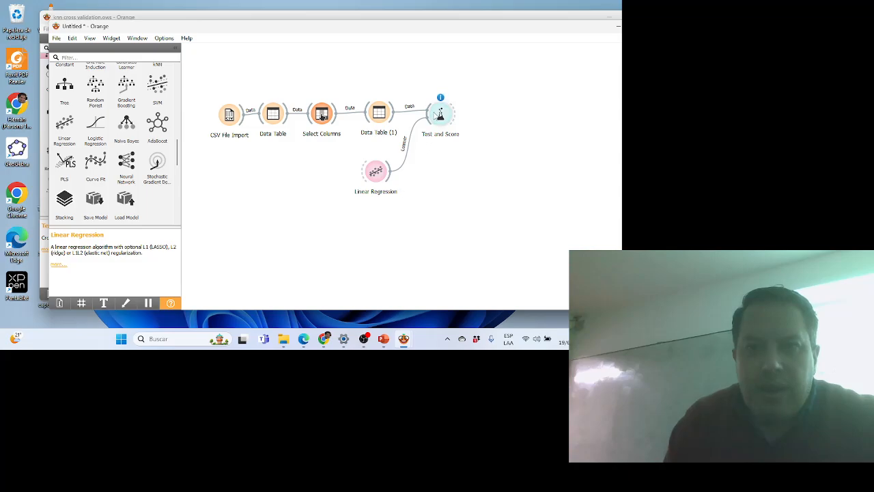
pyautogui.doubleClick(435, 114)
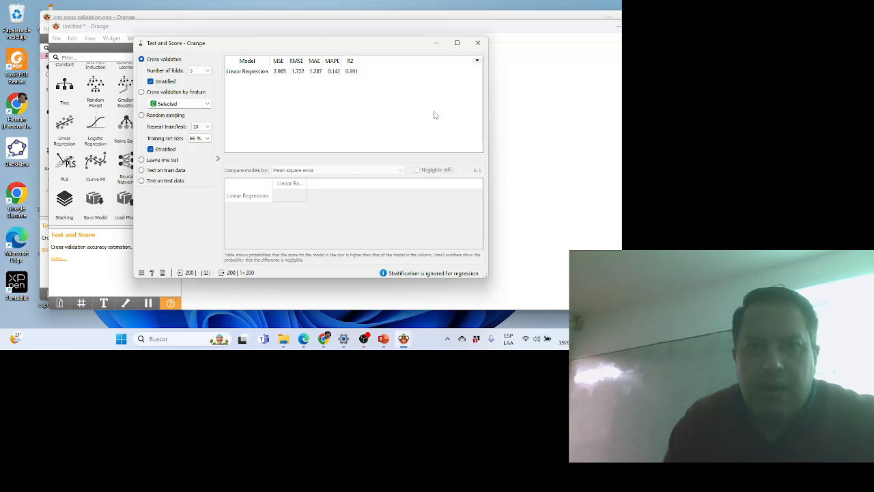
pyautogui.click(480, 43)
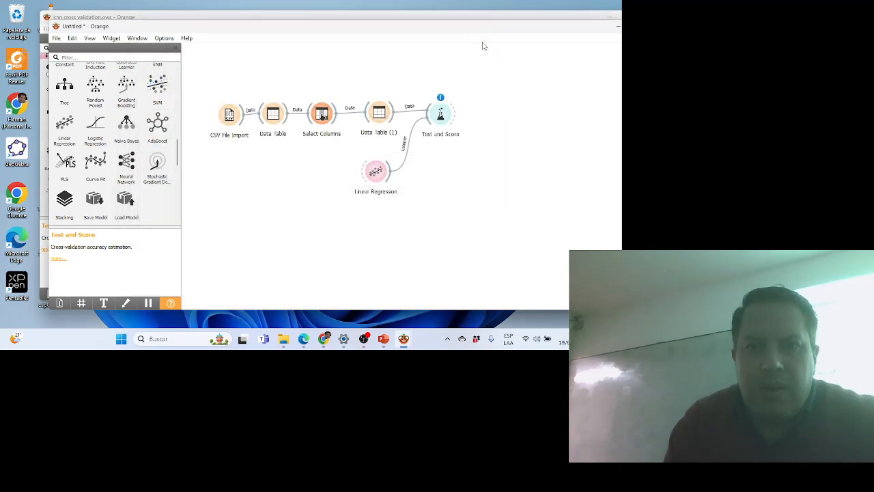
# - Switch Test and Score to random sampling with stratification turned off and review the regression scores
pyautogui.doubleClick(440, 112)
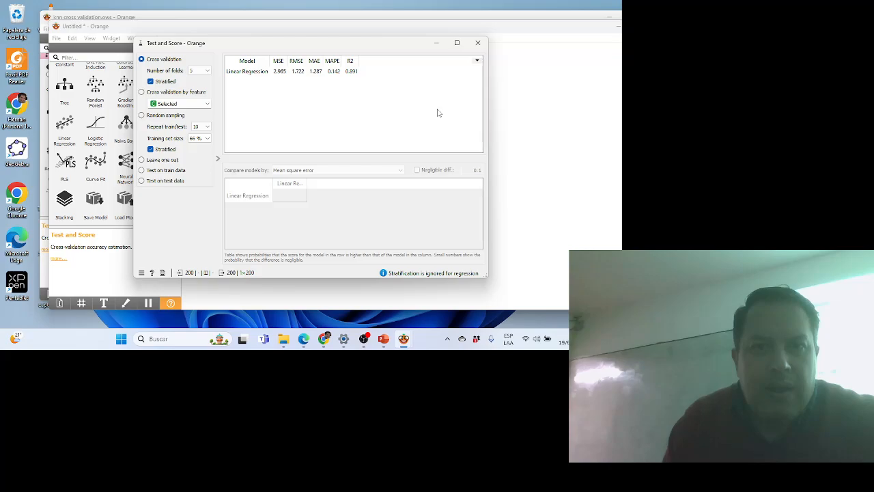
pyautogui.click(151, 149)
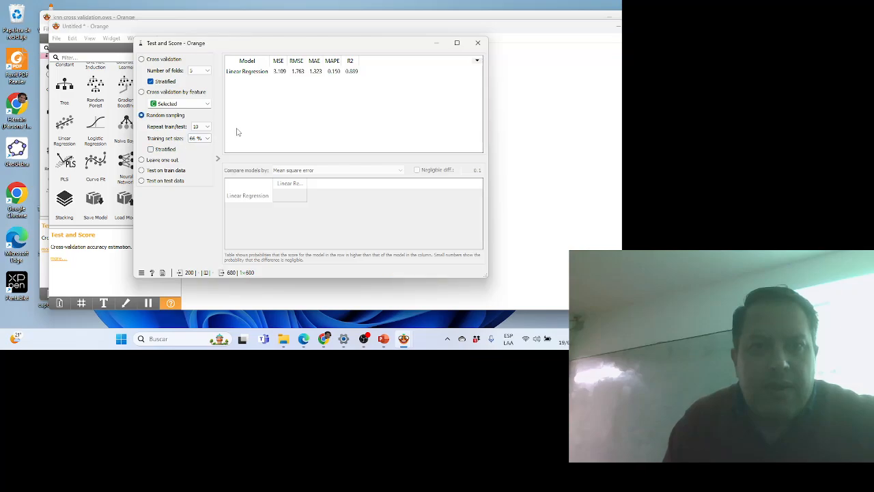
pyautogui.click(478, 44)
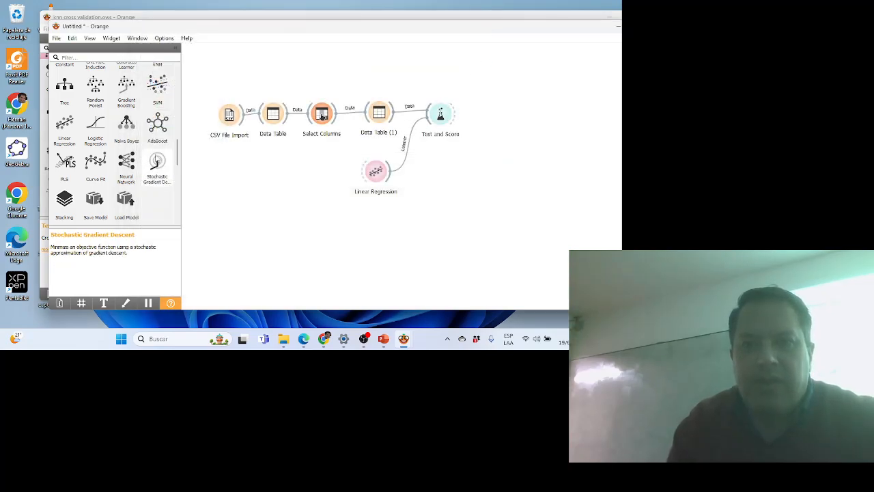
# - Try feeding Test and Score's evaluation results into a Calibration Plot and remove the plot from the workflow
pyautogui.scroll(-2, 95, 140)
pyautogui.scroll(-5, 95, 140)
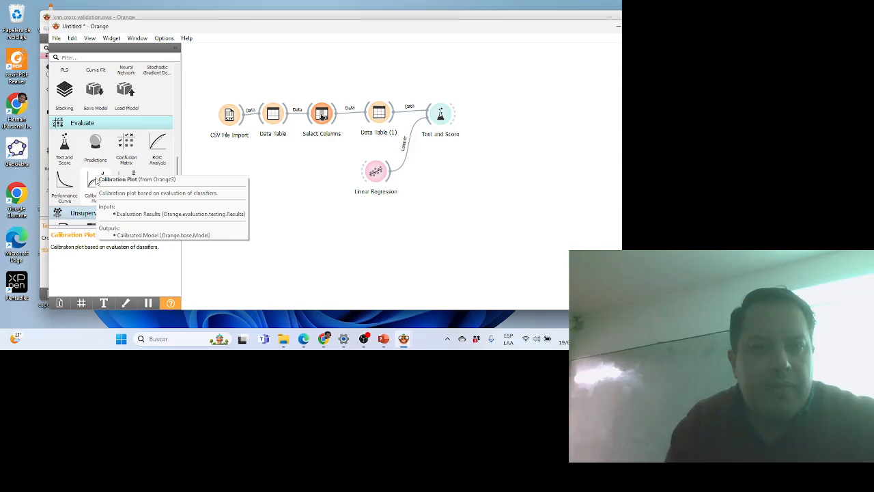
pyautogui.click(96, 181)
pyautogui.click(95, 181)
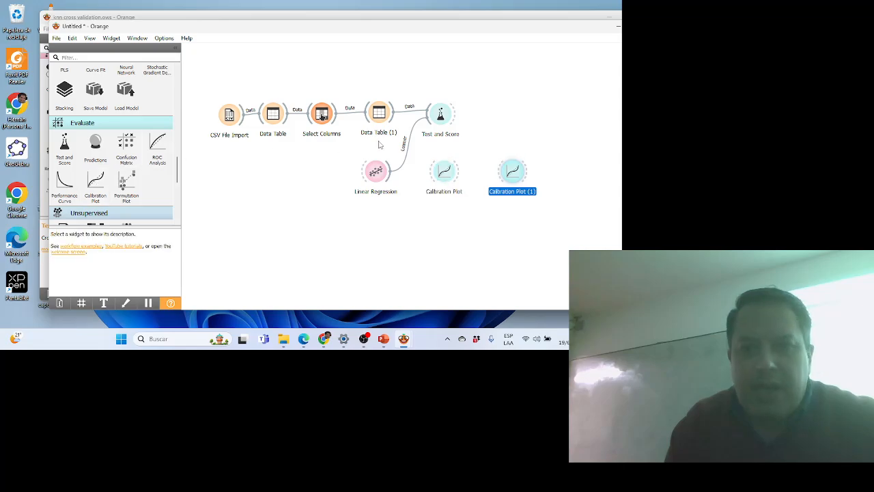
pyautogui.press('Delete')
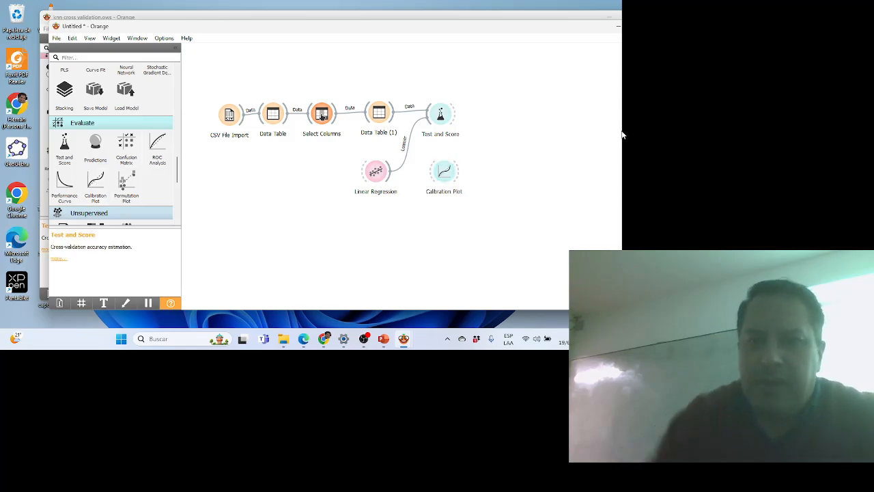
pyautogui.moveTo(445, 174); pyautogui.dragTo(490, 114)
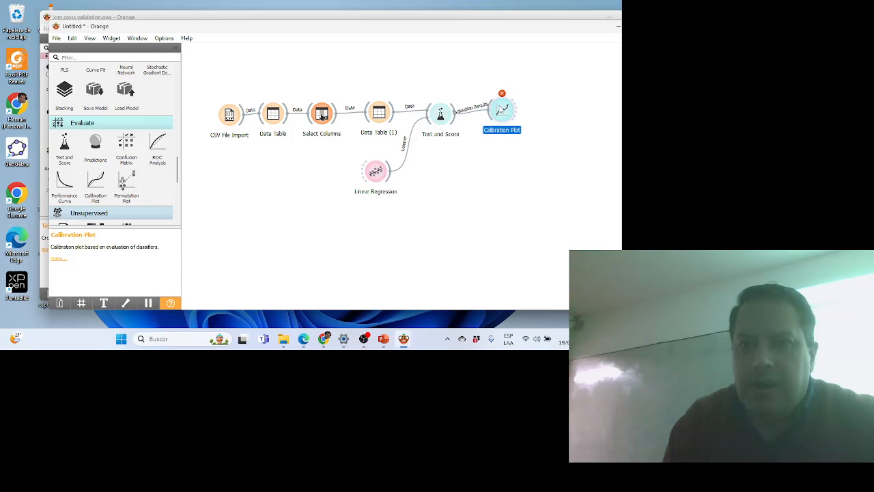
pyautogui.press('Delete')
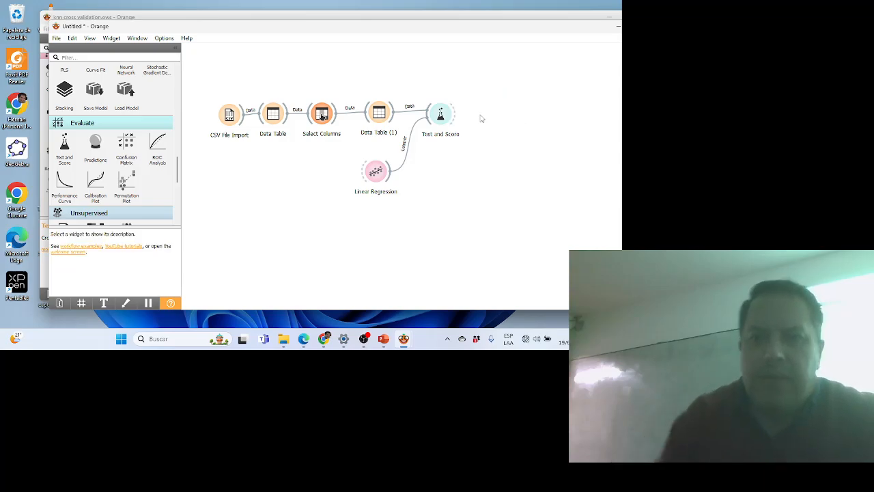
# - Reopen the Test and Score results, and check and close the PowerPoint presentation Eje 3 Aprendizaje Supervisado - parte 1
pyautogui.doubleClick(439, 115)
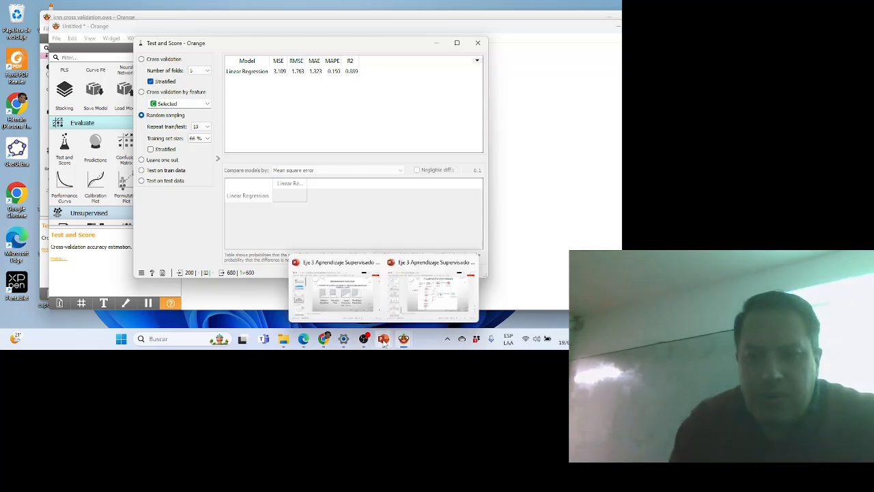
pyautogui.moveTo(383, 343)
pyautogui.click(411, 315)
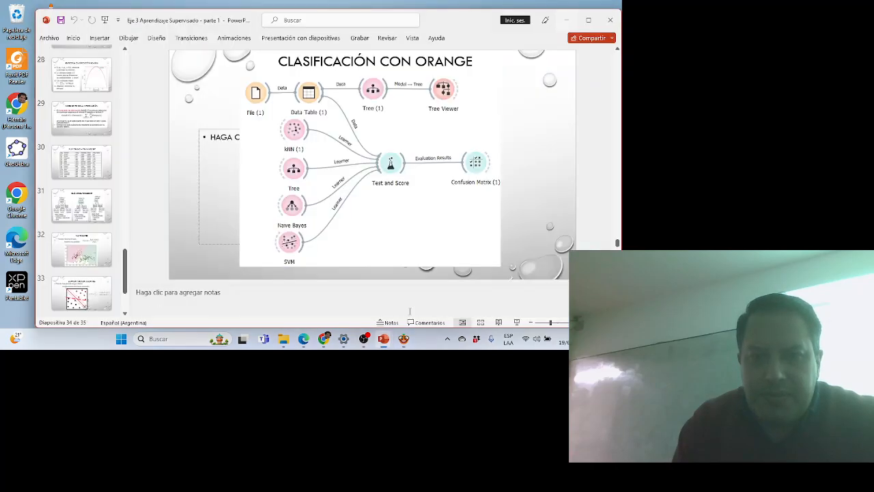
pyautogui.scroll(-3, 65, 276)
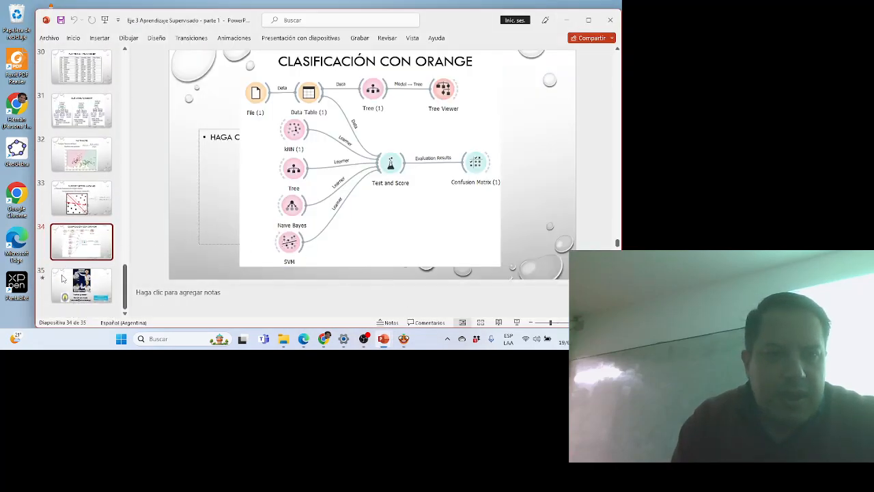
pyautogui.click(610, 22)
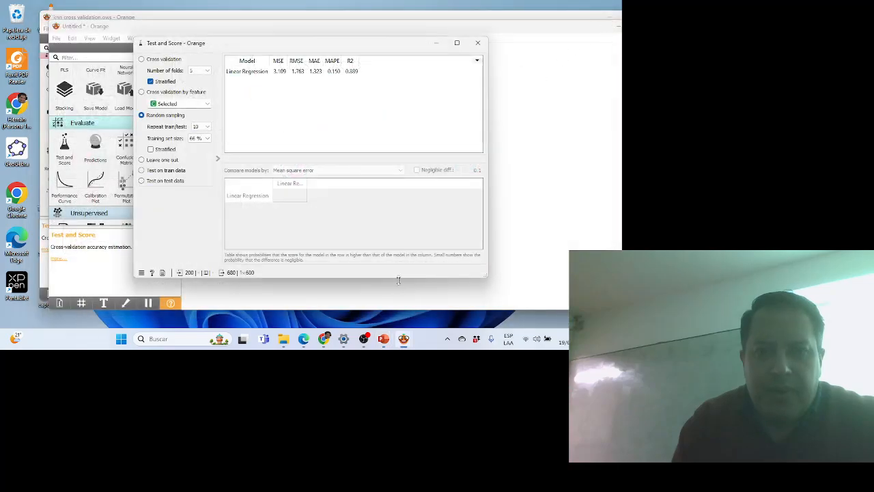
# - Switch to the PowerPoint presentation Eje 3 Aprendizaje Supervisado - parte 2 and look through the slides after Discriminant Function
pyautogui.moveTo(385, 347)
pyautogui.click(382, 303)
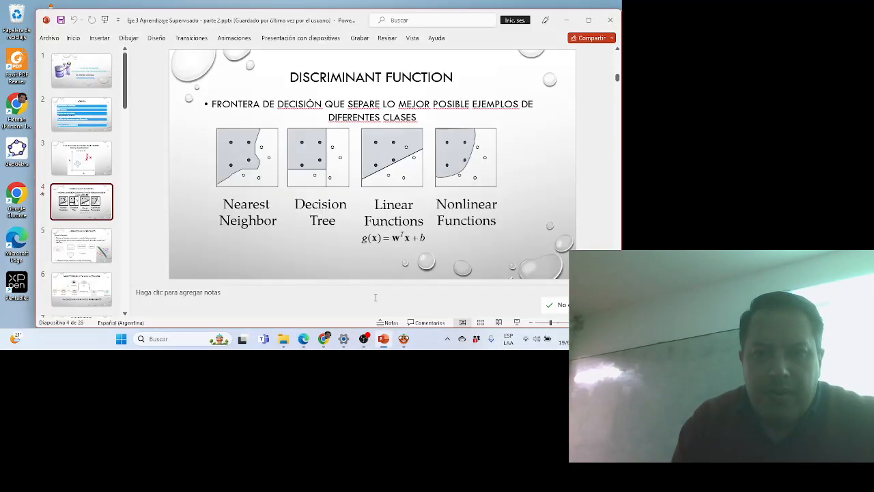
pyautogui.scroll(-2, 120, 252)
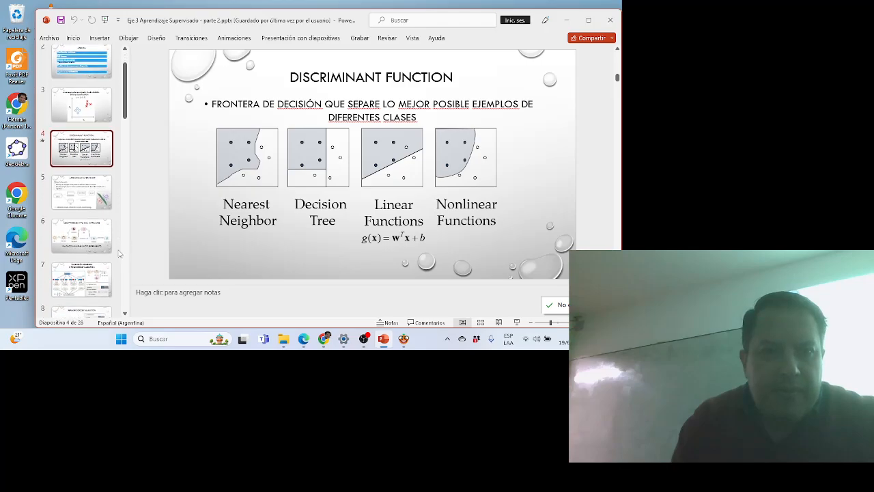
pyautogui.scroll(-14, 119, 253)
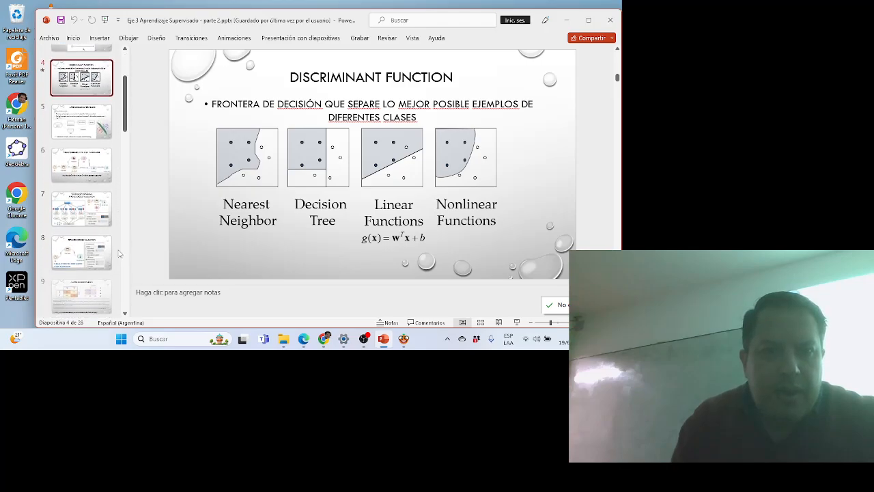
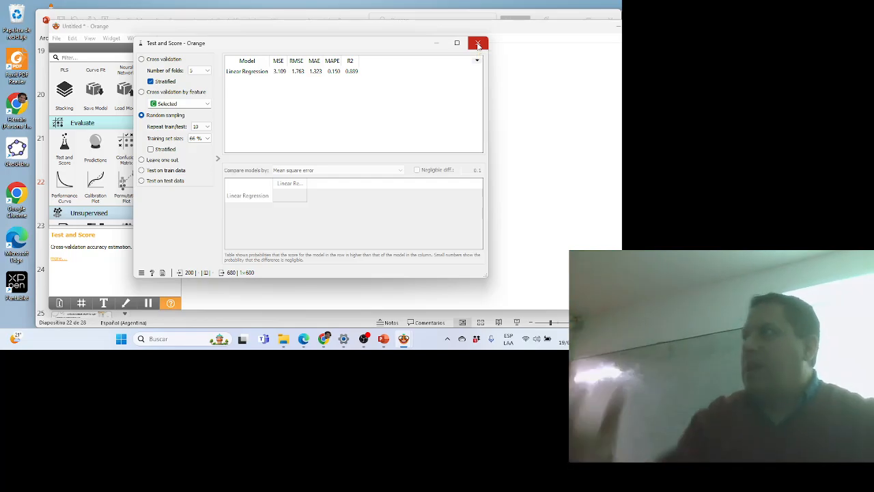
# - Move Radio and Newspaper from the features to the ignored variables in Select Columns, keeping TV as the only feature
pyautogui.click(478, 44)
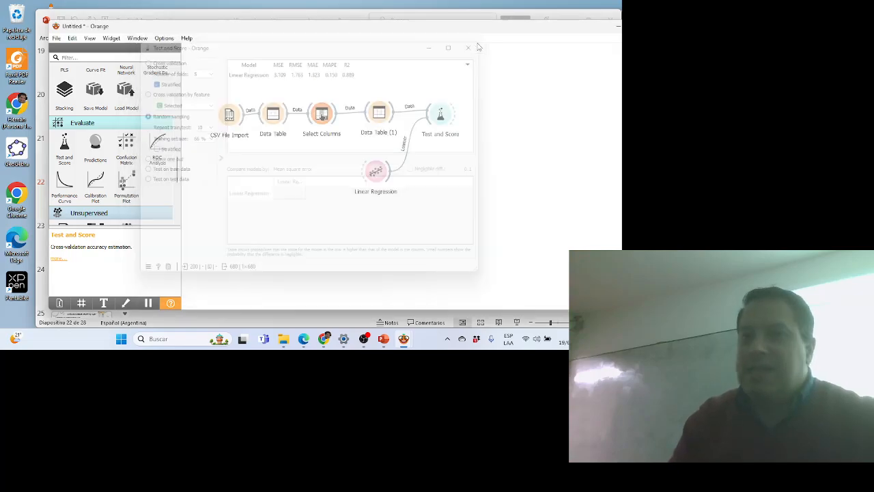
pyautogui.doubleClick(322, 114)
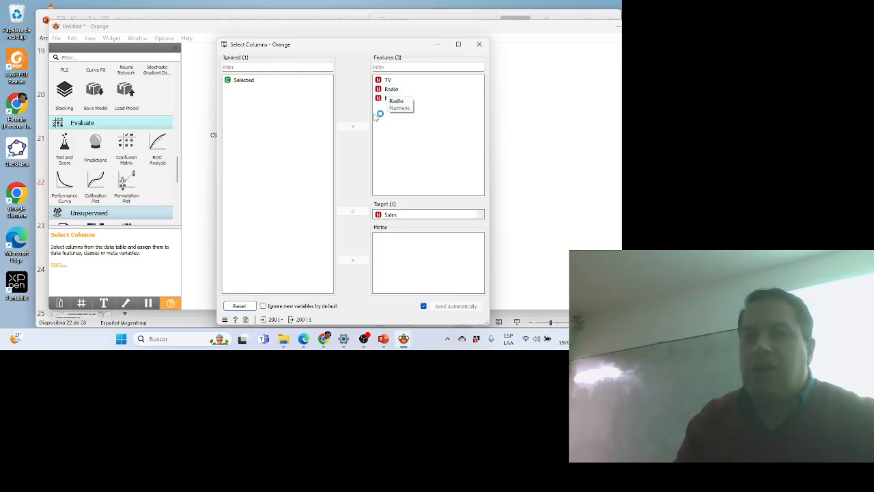
pyautogui.click(390, 90)
pyautogui.click(353, 125)
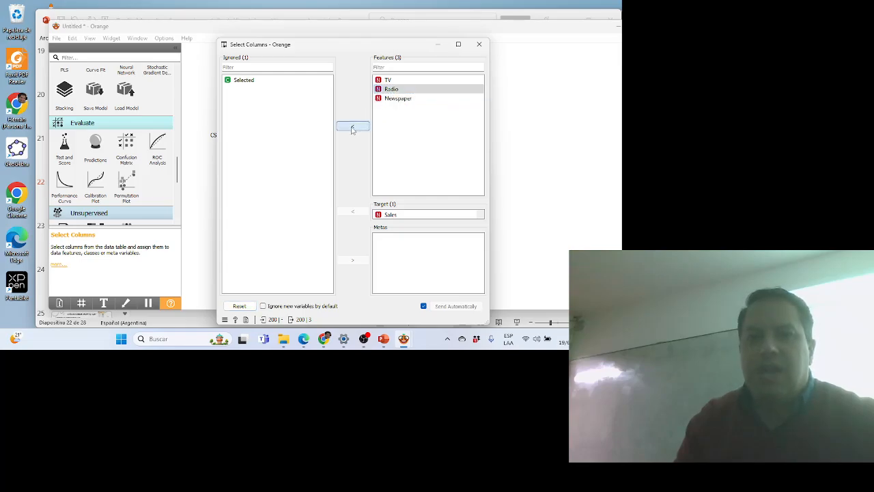
pyautogui.click(396, 92)
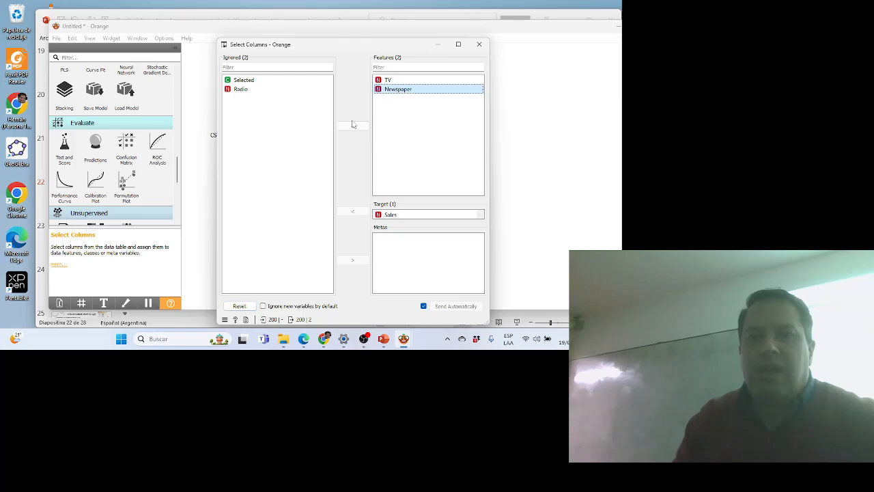
pyautogui.click(353, 126)
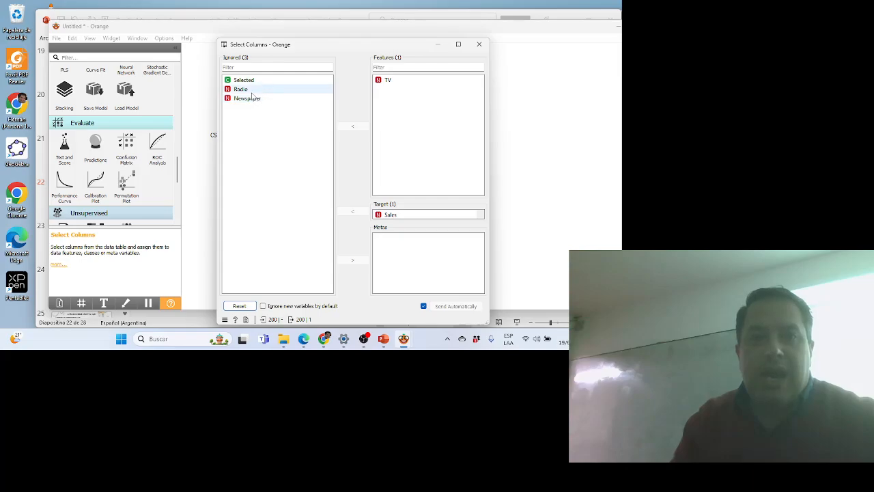
# - Try adding Radio back to the features, return it to the ignored variables, and close Select Columns
pyautogui.moveTo(251, 94); pyautogui.dragTo(406, 108)
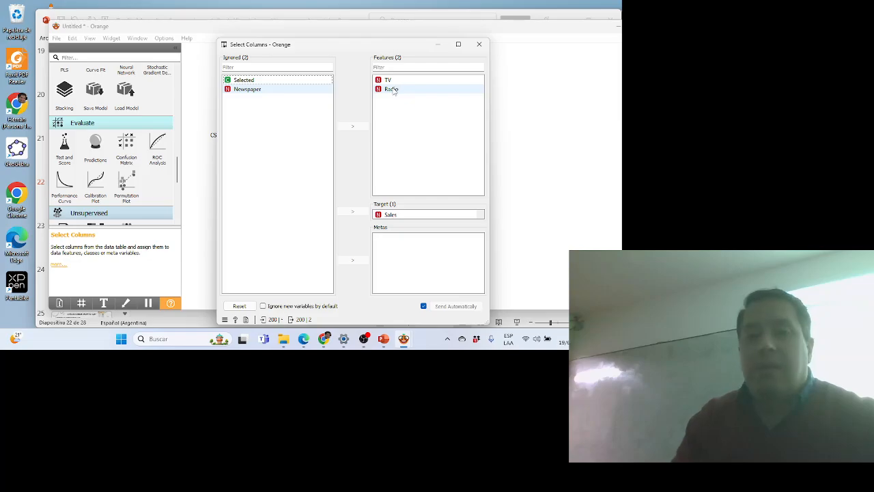
pyautogui.click(393, 91)
pyautogui.moveTo(393, 91); pyautogui.dragTo(274, 101)
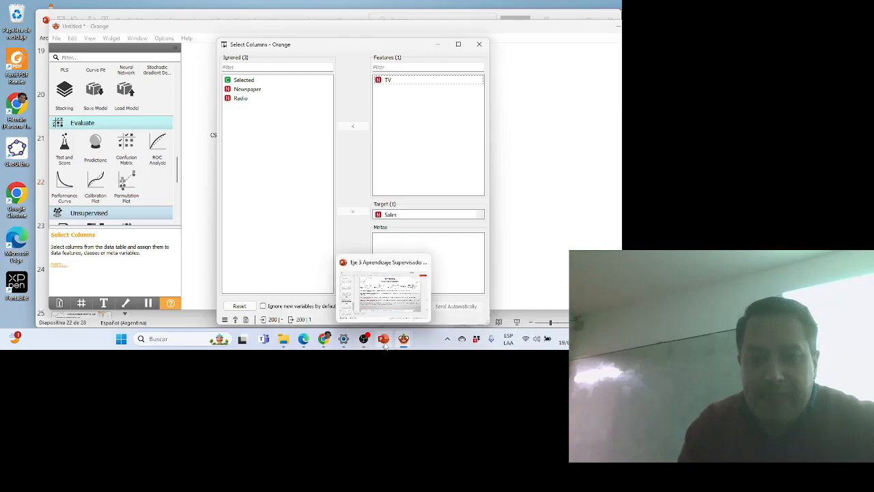
pyautogui.click(479, 45)
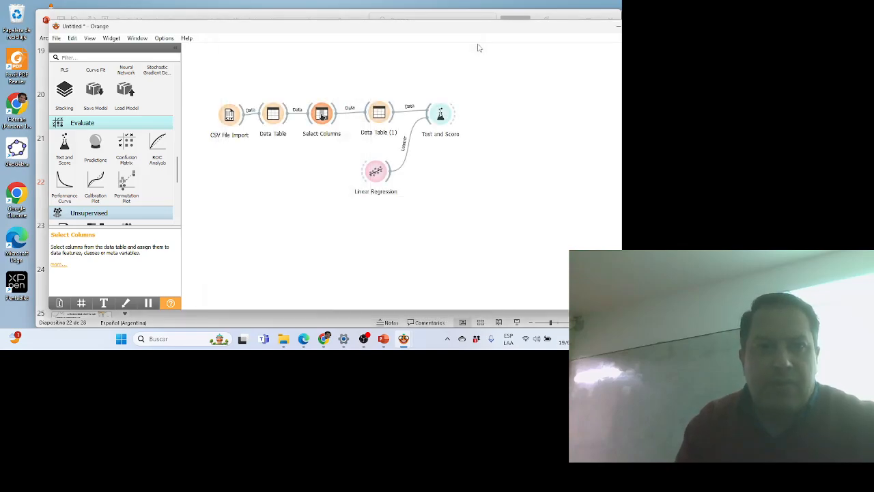
# - Save the workflow in the Unidad 4 folder as regresion publicidad
pyautogui.click(55, 39)
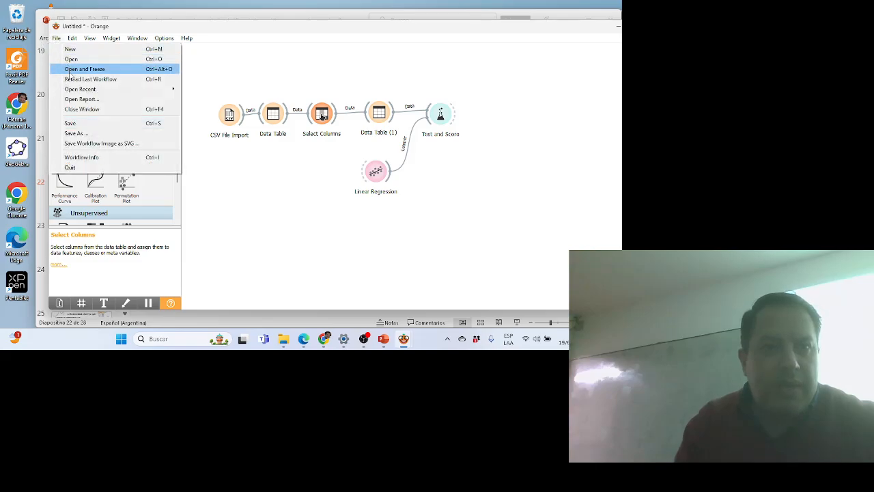
pyautogui.click(79, 133)
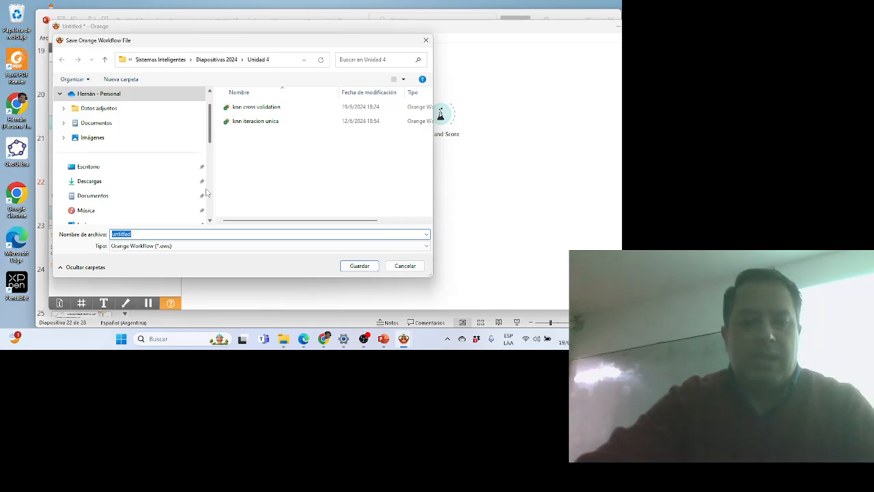
pyautogui.write('re')
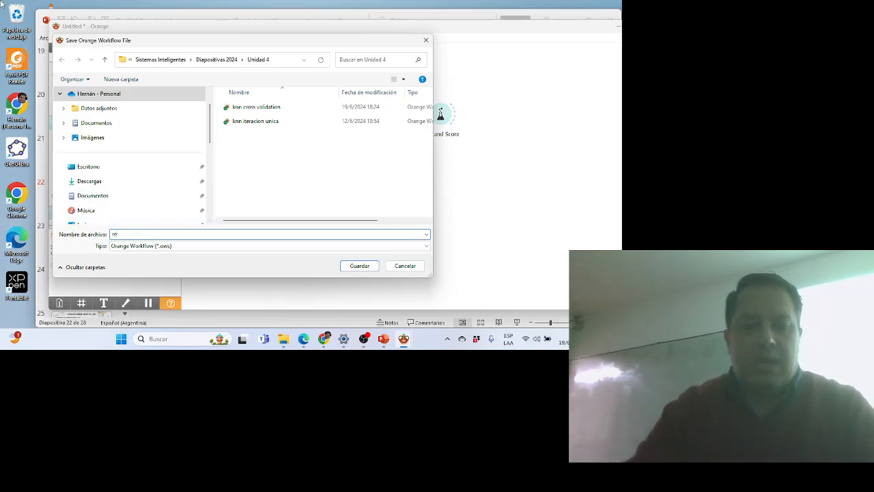
pyautogui.write('gresion')
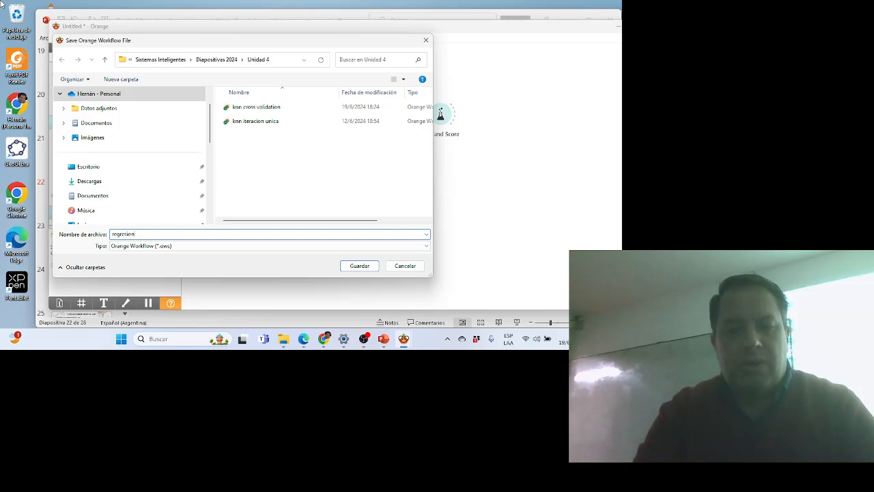
pyautogui.write(' public')
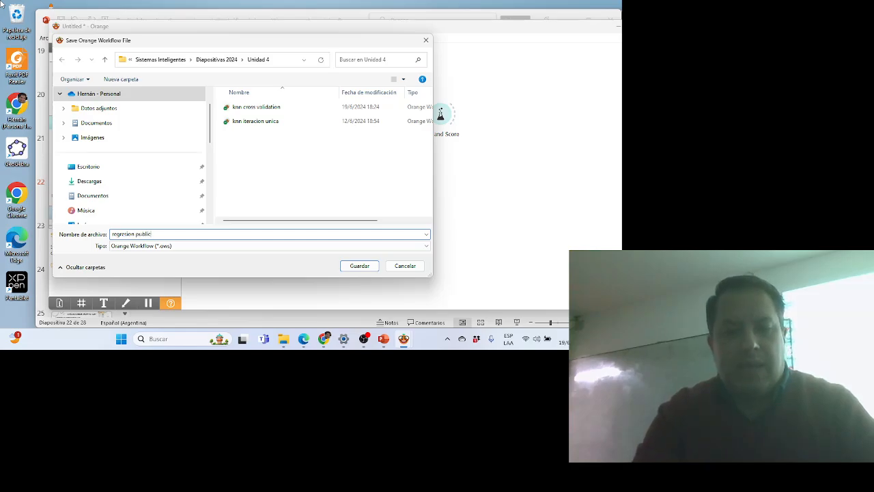
pyautogui.write('idad')
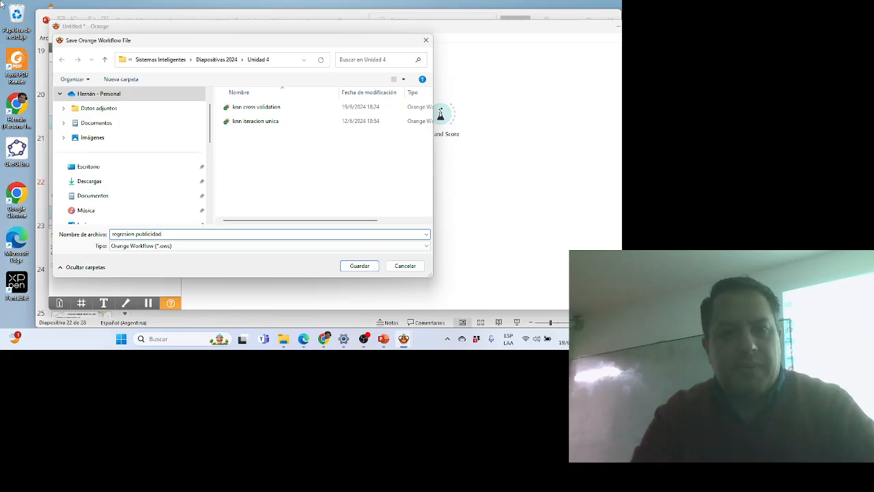
pyautogui.press('Return')
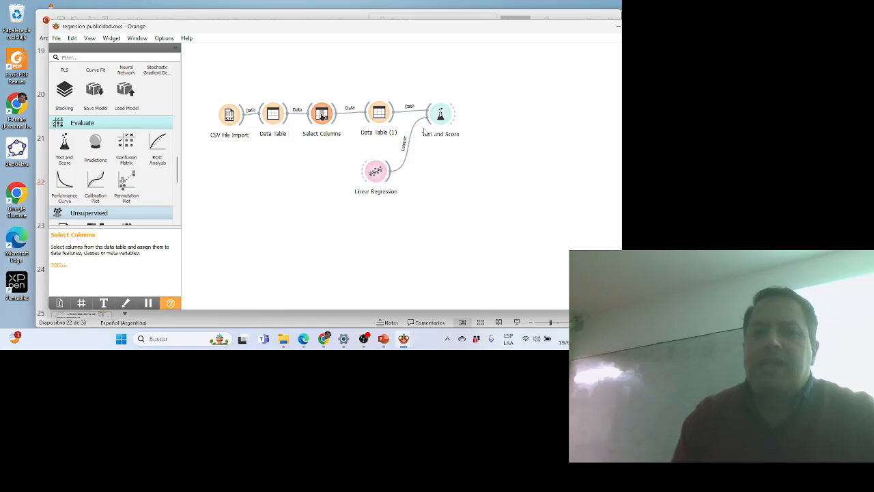
# - Add a Curve Fit widget above the workflow, feed it from Data Table (1), and check its settings
pyautogui.scroll(2, 131, 172)
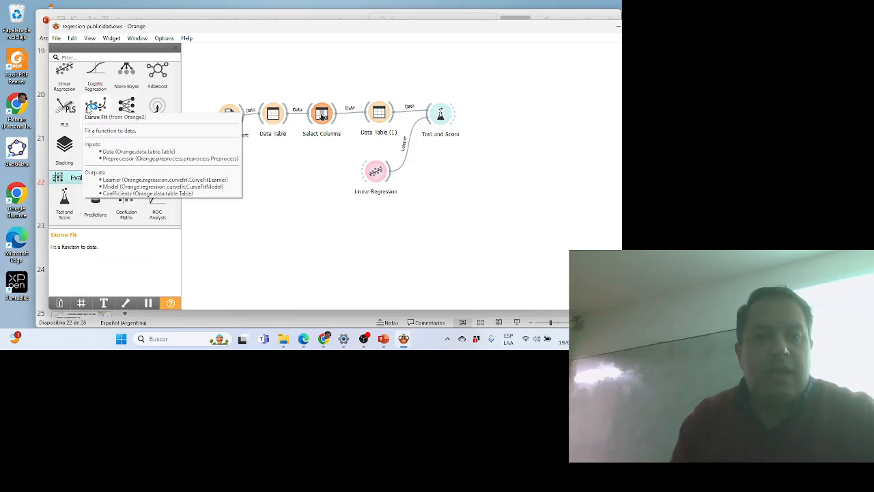
pyautogui.moveTo(89, 110); pyautogui.dragTo(372, 215)
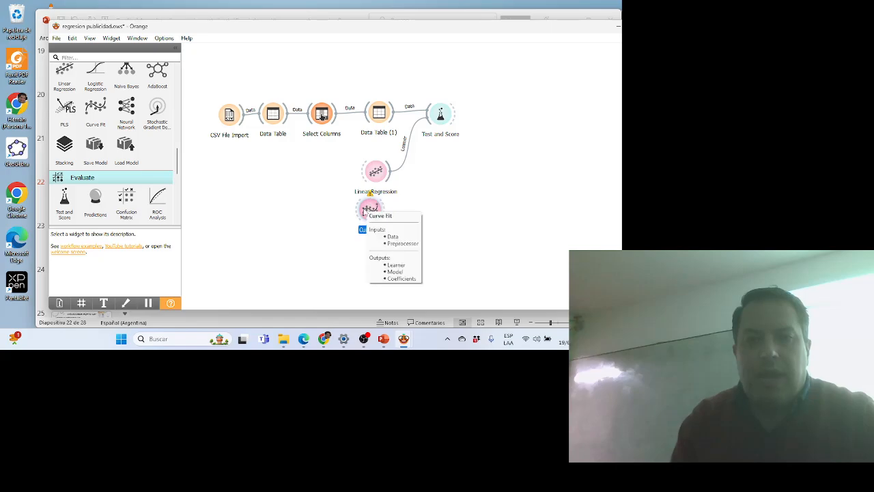
pyautogui.moveTo(363, 214); pyautogui.dragTo(402, 68)
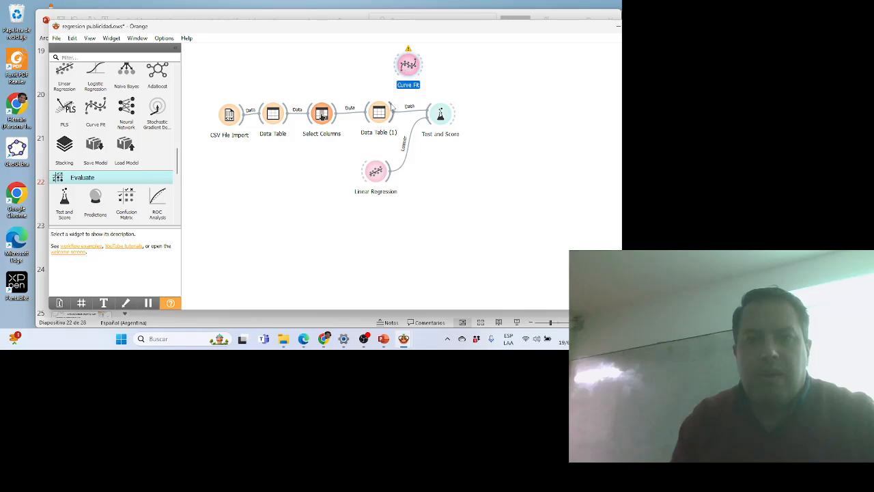
pyautogui.moveTo(392, 103); pyautogui.dragTo(410, 68)
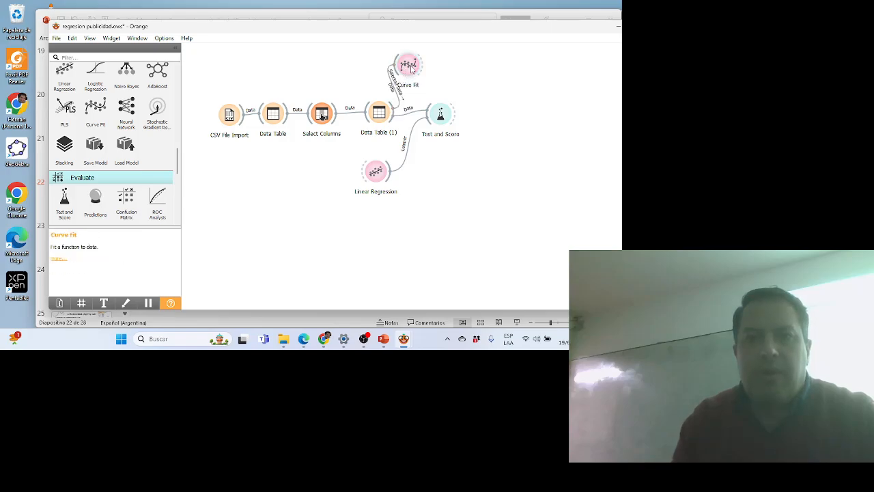
pyautogui.doubleClick(411, 68)
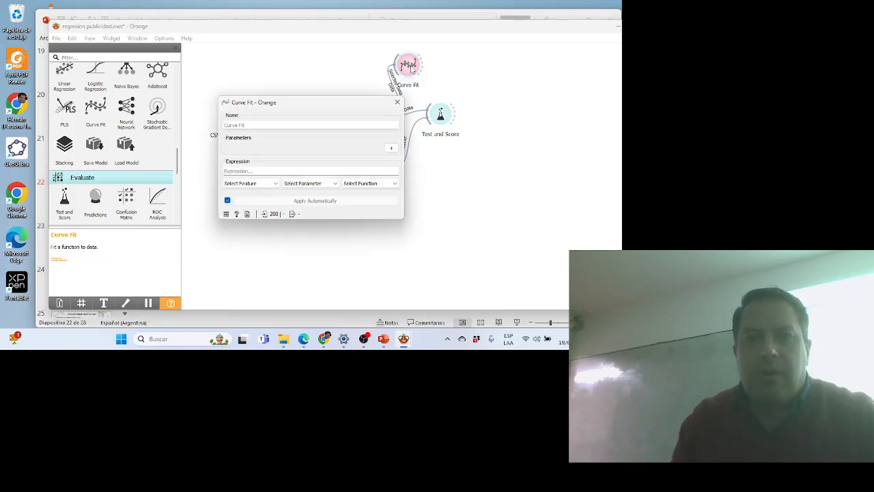
pyautogui.click(397, 102)
# - Try Curve Fit as a learner for Test and Score, check the scores, and delete the Curve Fit widget
pyautogui.moveTo(423, 73); pyautogui.dragTo(437, 112)
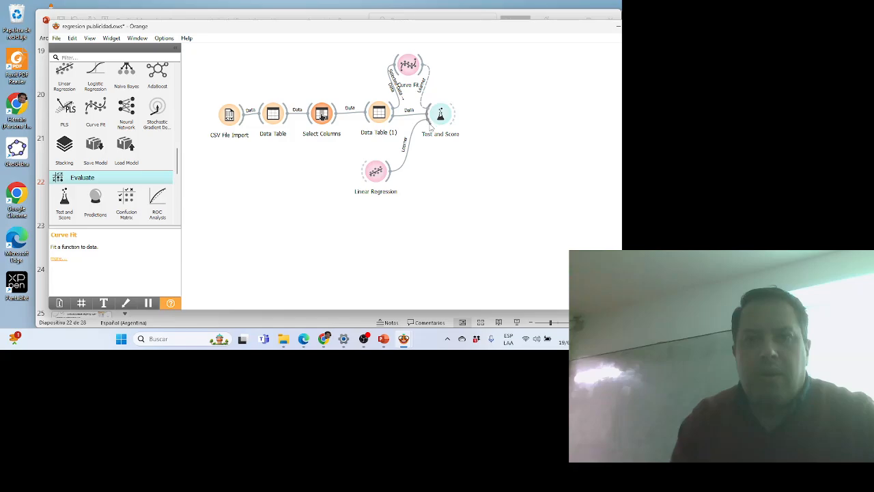
pyautogui.doubleClick(439, 120)
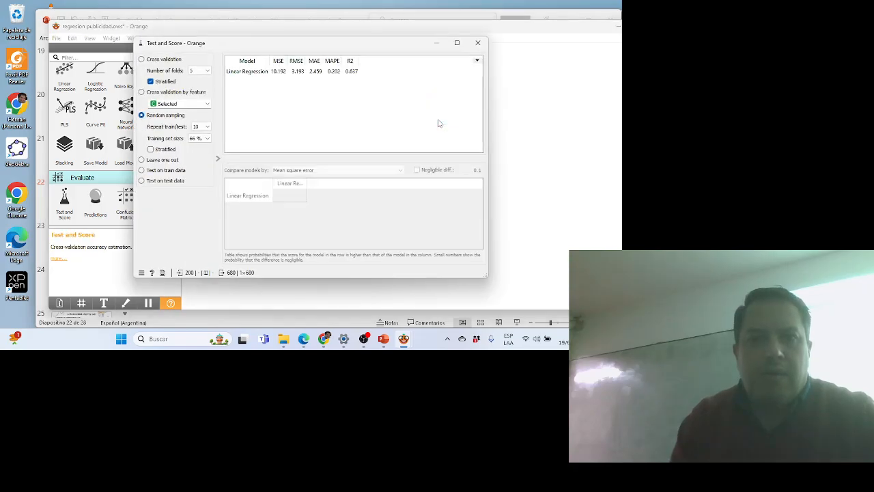
pyautogui.click(477, 43)
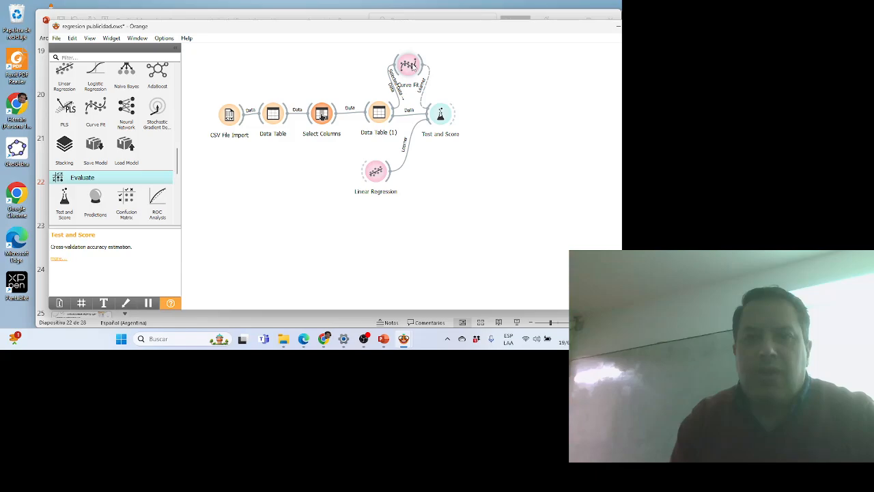
pyautogui.click(413, 63)
pyautogui.press('Delete')
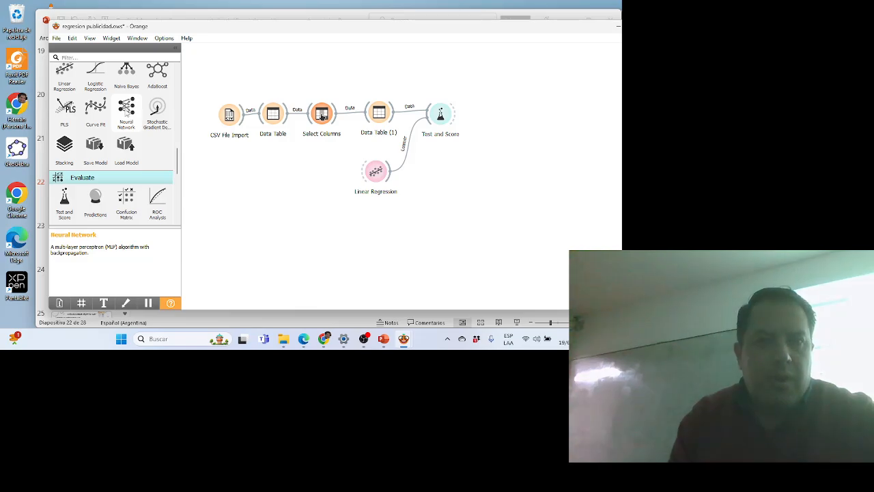
# - Add a Neural Network widget near Linear Regression and connect it as a second learner to Test and Score
pyautogui.moveTo(126, 113); pyautogui.dragTo(416, 202)
pyautogui.moveTo(437, 121); pyautogui.dragTo(473, 130)
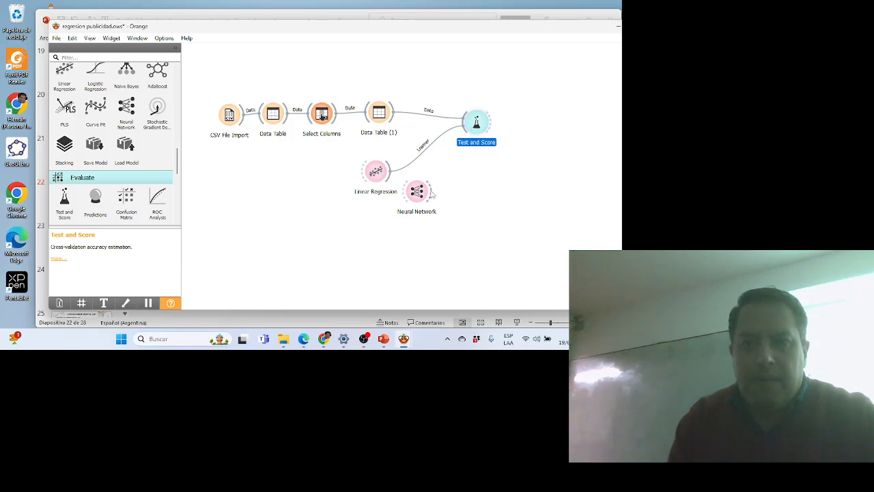
pyautogui.moveTo(431, 194); pyautogui.dragTo(474, 125)
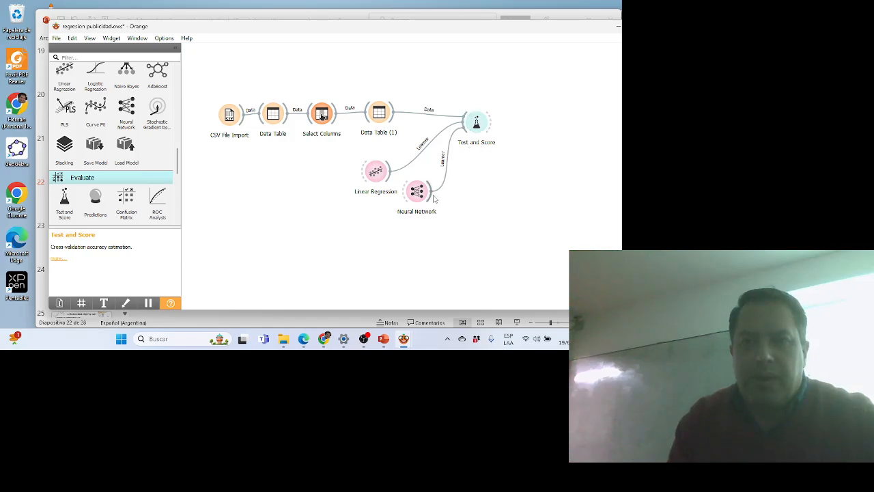
# - Compare the Linear Regression and Neural Network scores in Test and Score, and align the two learner widgets vertically
pyautogui.doubleClick(477, 121)
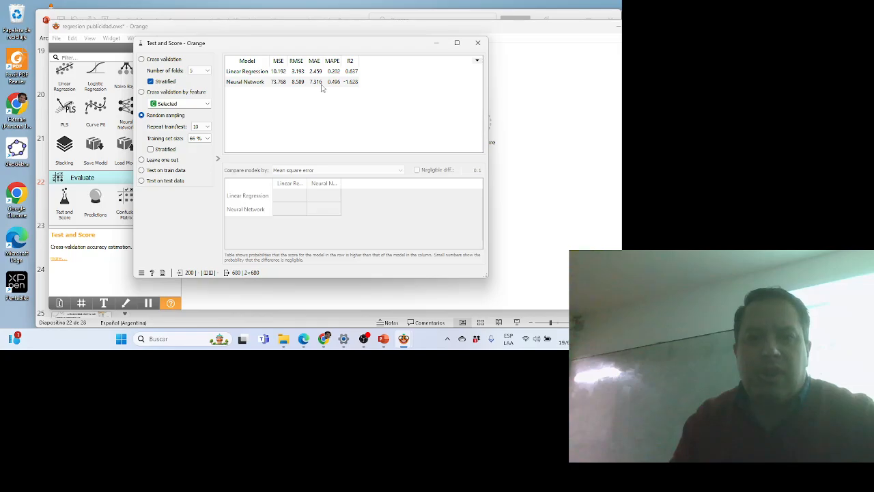
pyautogui.click(477, 44)
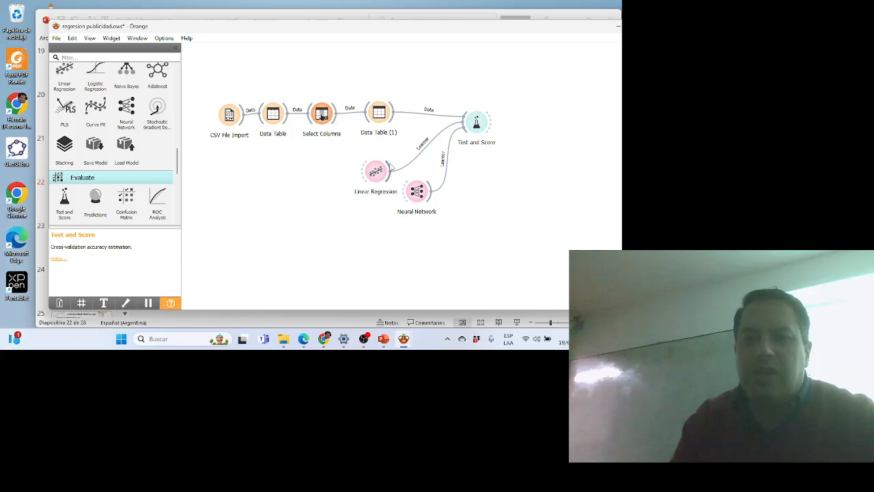
pyautogui.moveTo(375, 171); pyautogui.dragTo(385, 155)
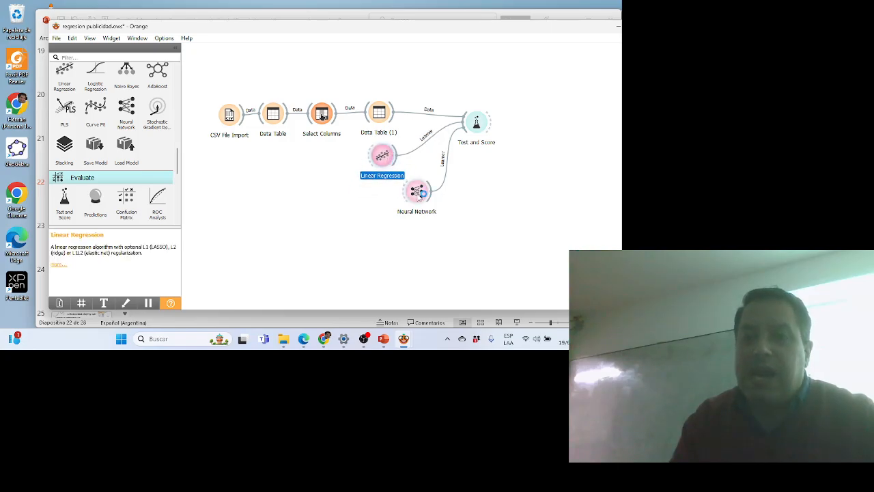
pyautogui.moveTo(417, 193); pyautogui.dragTo(382, 204)
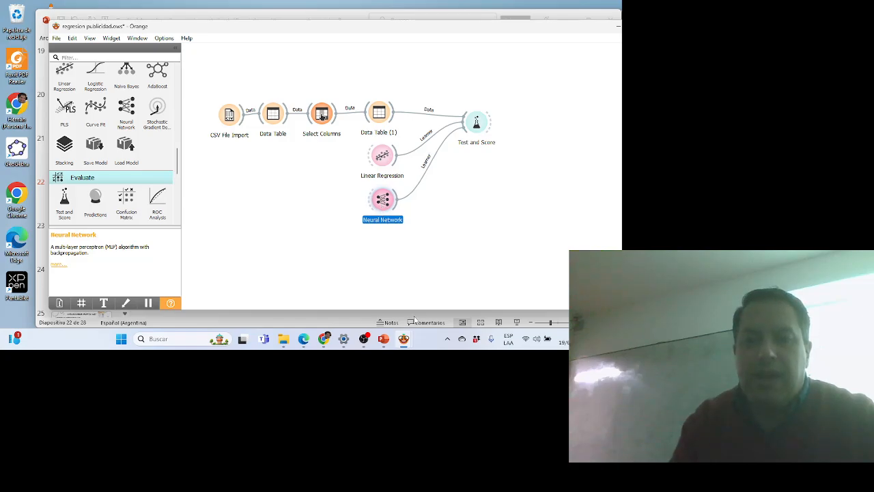
# - Switch to the PowerPoint presentation and review the Análisis desde archivo .CSV slides through slide 27 on Test and Score
pyautogui.click(383, 339)
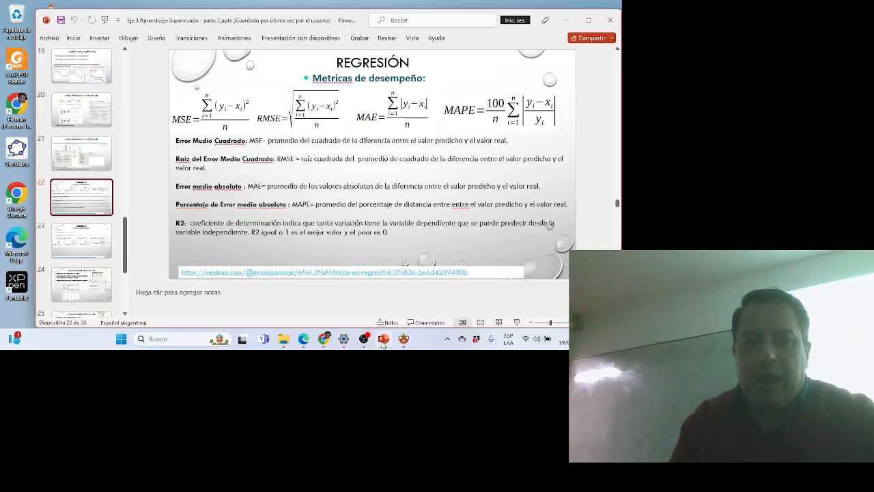
pyautogui.click(66, 290)
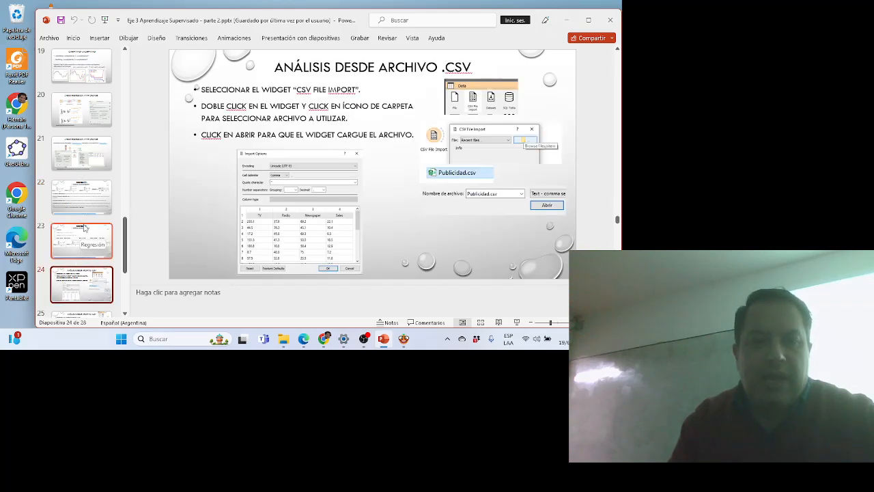
pyautogui.scroll(-4, 125, 254)
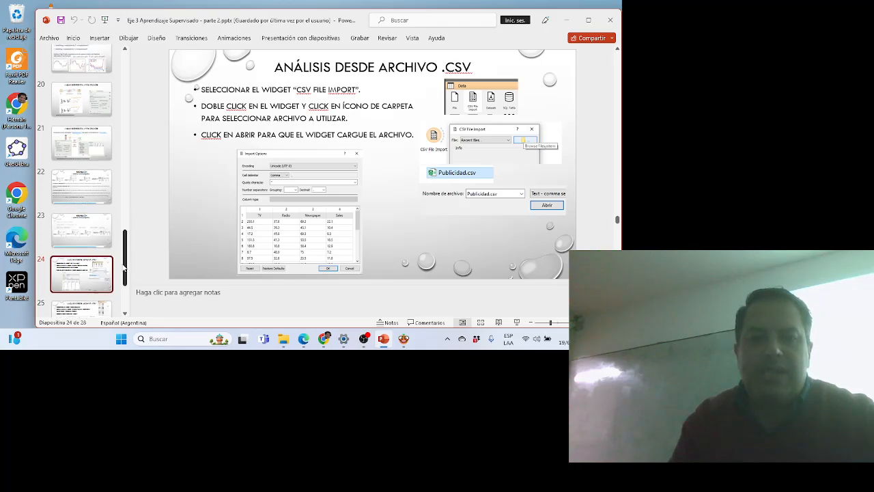
pyautogui.click(92, 250)
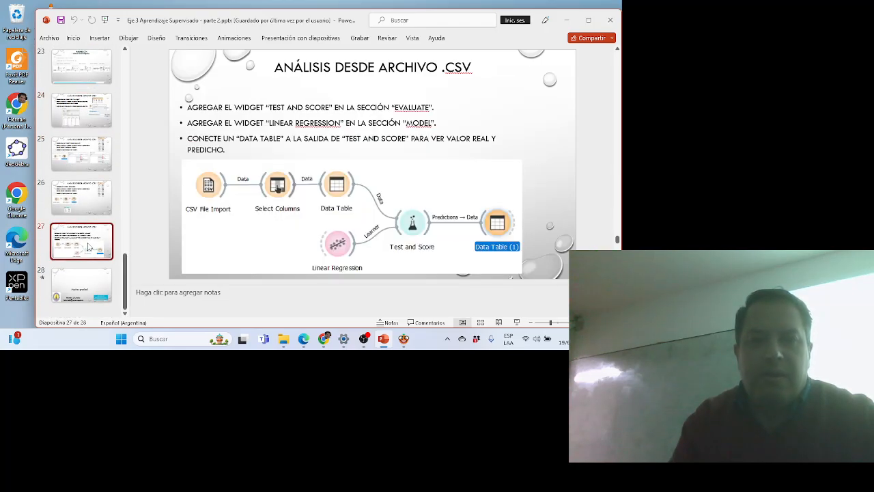
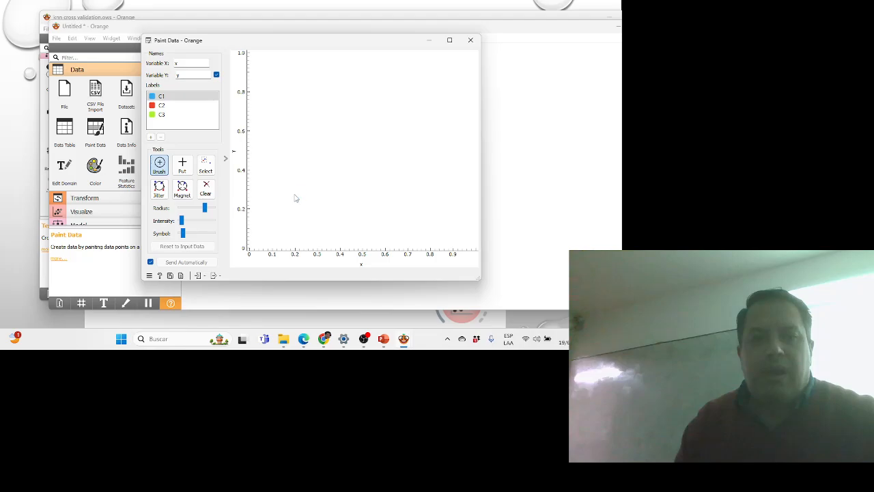
# - Paint three separate groups of C1 points with the brush in Paint Data, and close its window
pyautogui.moveTo(279, 197)
pyautogui.mouseDown()
pyautogui.moveTo(294, 186)
pyautogui.moveTo(309, 195)
pyautogui.moveTo(307, 209)
pyautogui.moveTo(281, 217)
pyautogui.mouseUp()
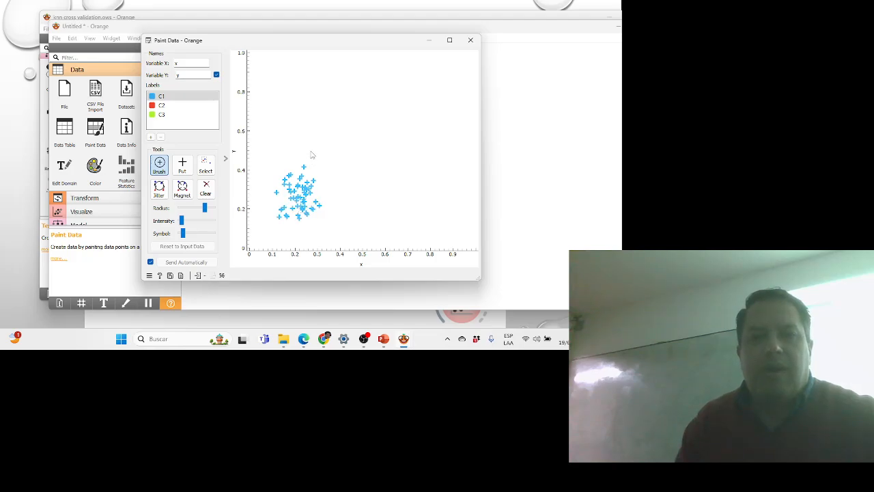
pyautogui.moveTo(345, 118)
pyautogui.mouseDown()
pyautogui.moveTo(336, 112)
pyautogui.moveTo(350, 149)
pyautogui.mouseUp()
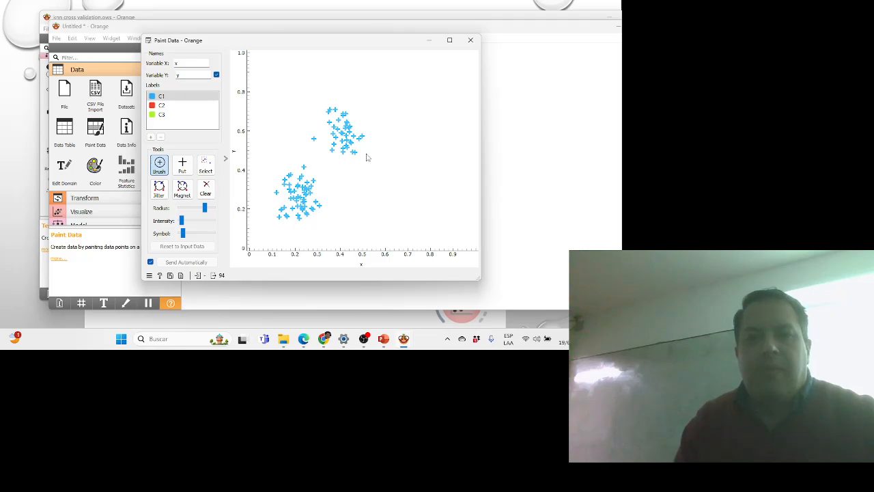
pyautogui.moveTo(369, 159); pyautogui.dragTo(379, 178)
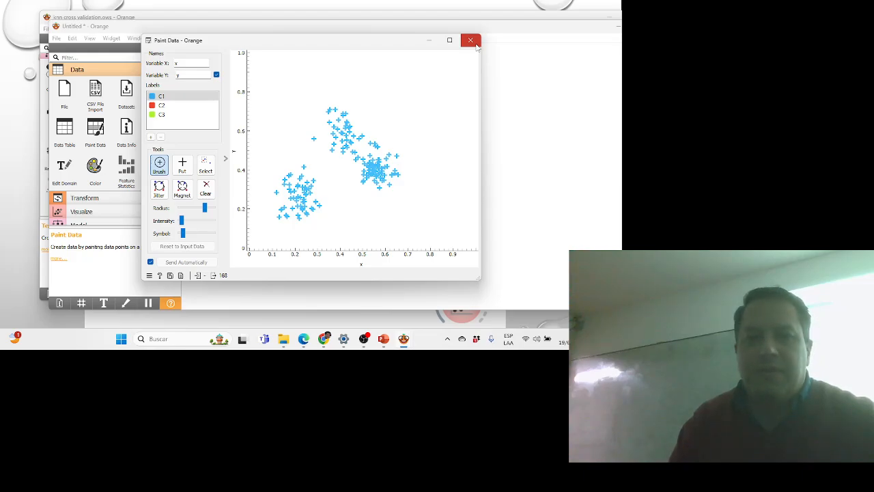
pyautogui.click(470, 41)
# - Add an Interactive k-Means widget from the Educational category, align it beside Paint Data, and connect Paint Data to it
pyautogui.scroll(-2, 88, 171)
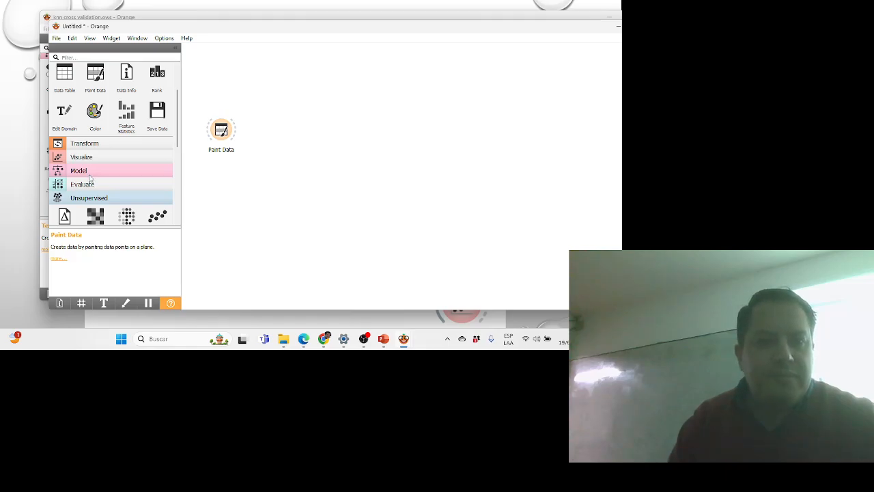
pyautogui.scroll(-5, 92, 188)
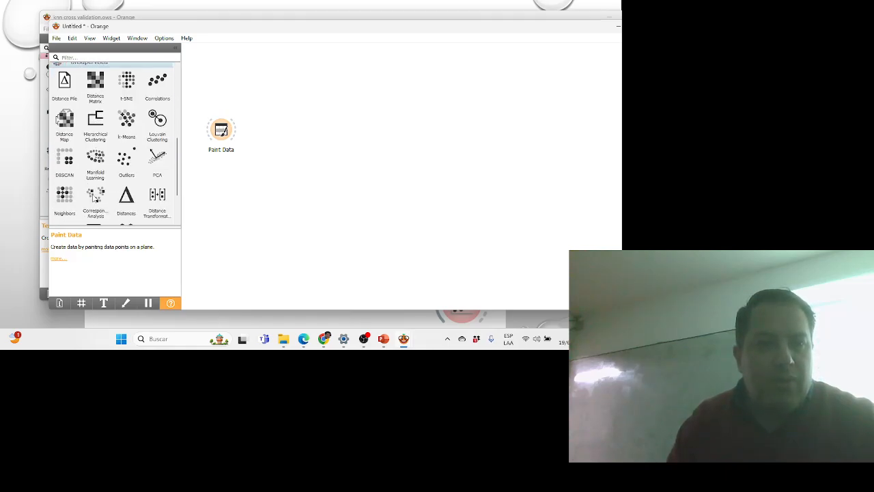
pyautogui.scroll(-2, 95, 197)
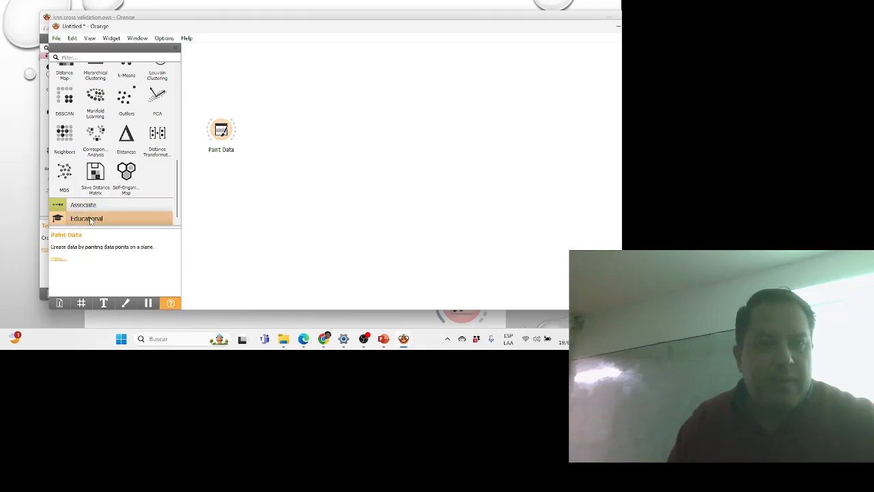
pyautogui.click(90, 218)
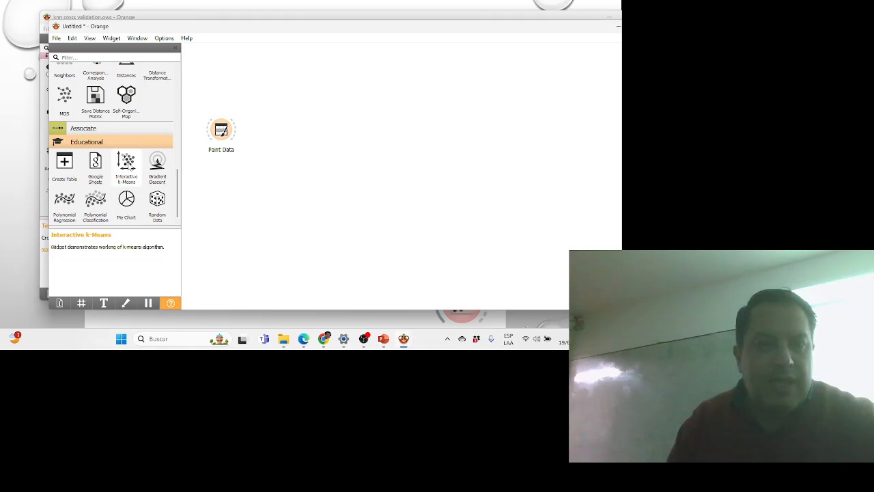
pyautogui.moveTo(126, 165)
pyautogui.mouseDown()
pyautogui.moveTo(246, 168)
pyautogui.moveTo(288, 121)
pyautogui.moveTo(284, 135)
pyautogui.mouseUp()
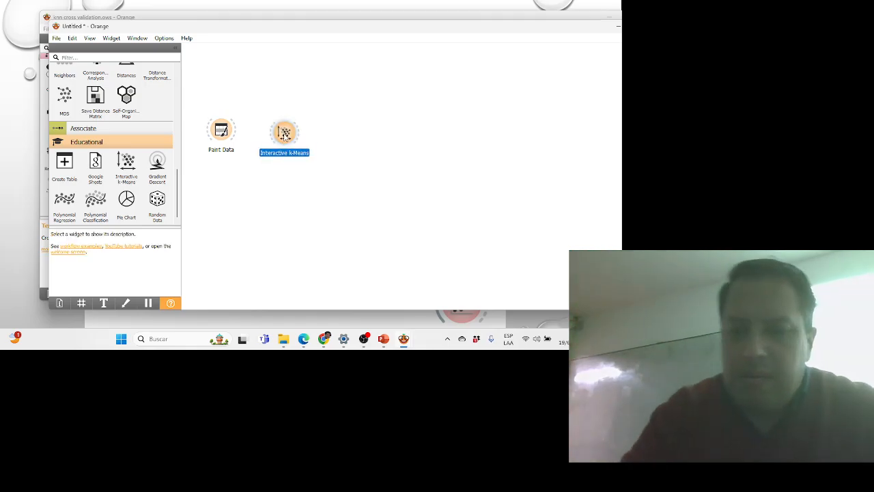
pyautogui.hotkey('ctrl', '+')
pyautogui.hotkey('ctrl', '+')
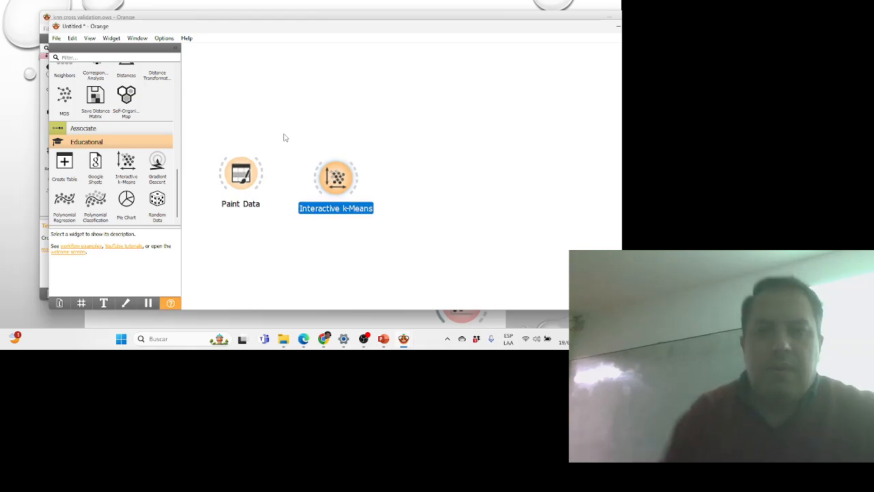
pyautogui.moveTo(333, 170); pyautogui.dragTo(337, 165)
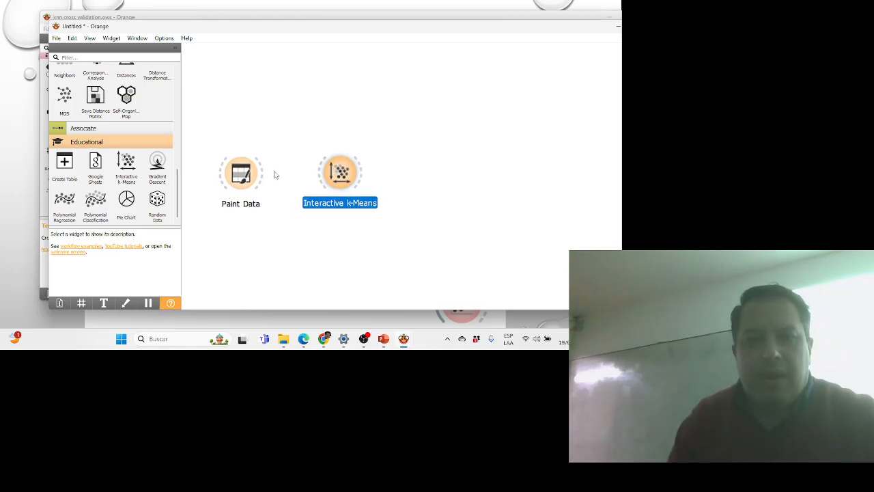
pyautogui.moveTo(263, 175); pyautogui.dragTo(320, 174)
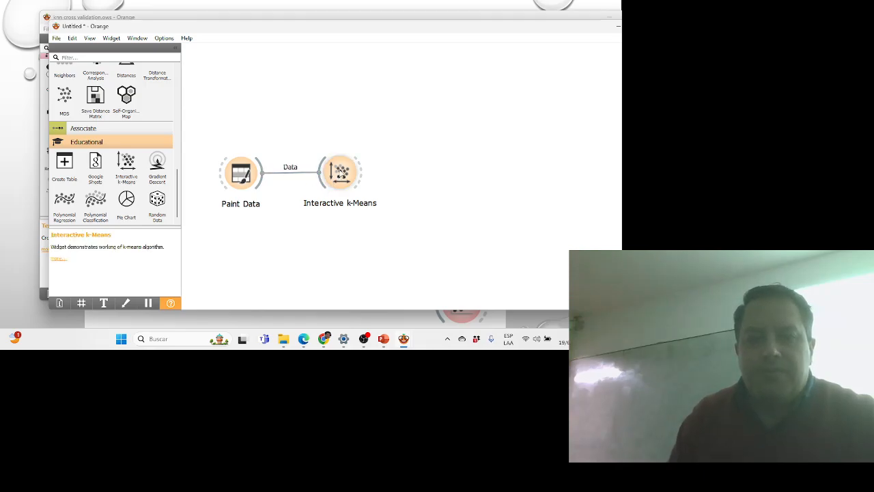
# - Inspect the starting centroids and cluster assignments in Interactive k-Means, and close its window
pyautogui.moveTo(339, 174)
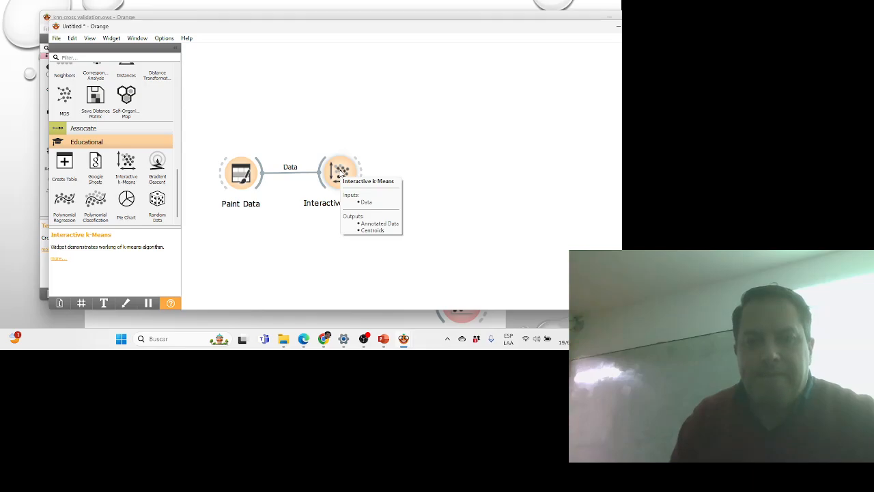
pyautogui.doubleClick(339, 172)
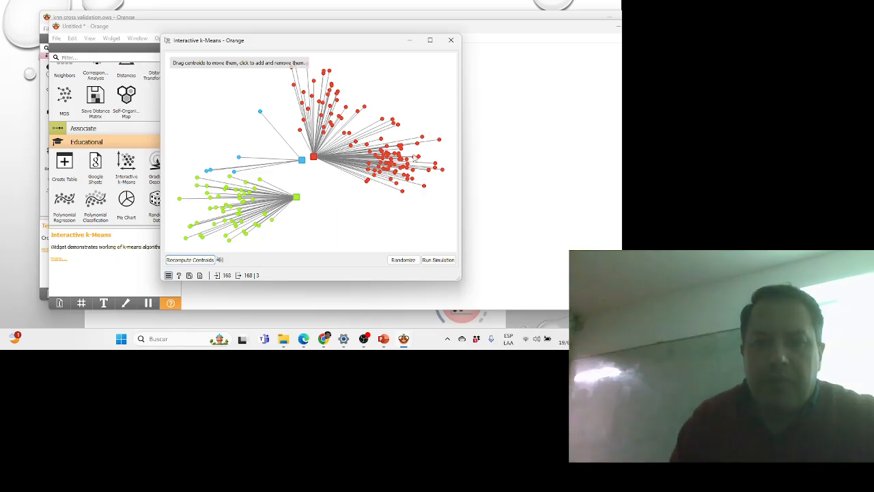
pyautogui.click(451, 40)
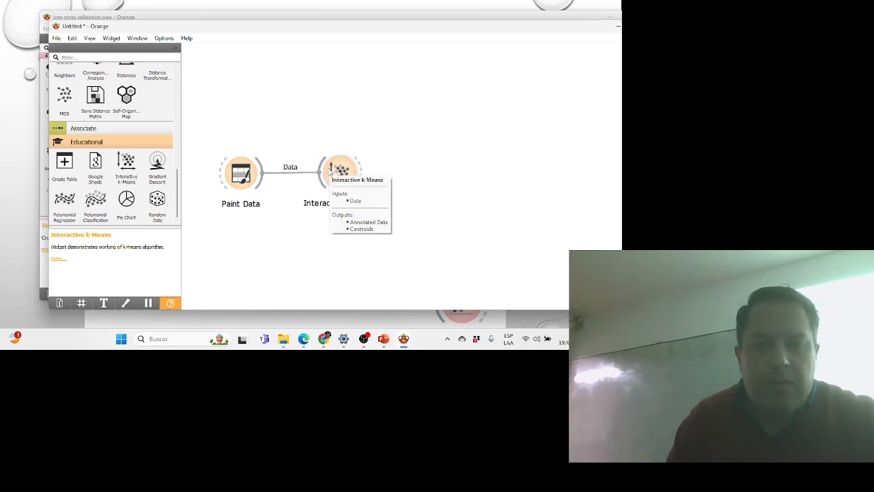
# - Step through Interactive k-Means, alternately recomputing centroids and reassigning membership until the clusters stop changing, and close its window
pyautogui.doubleClick(339, 170)
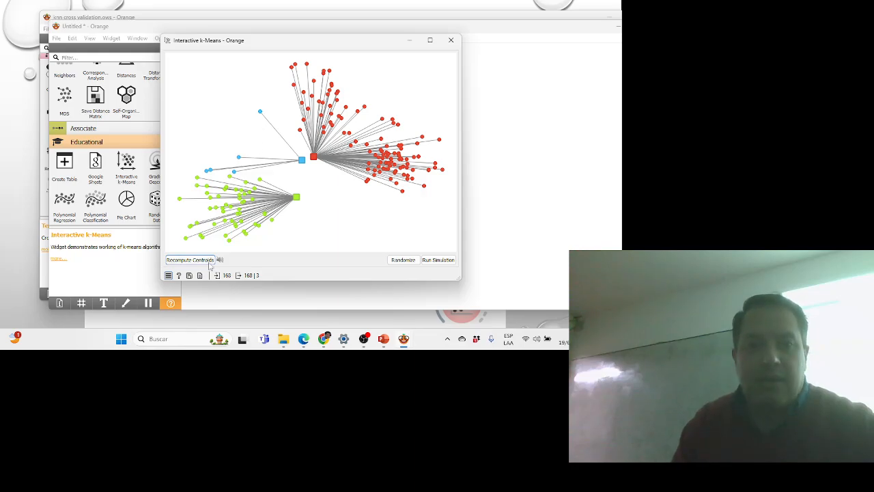
pyautogui.click(198, 260)
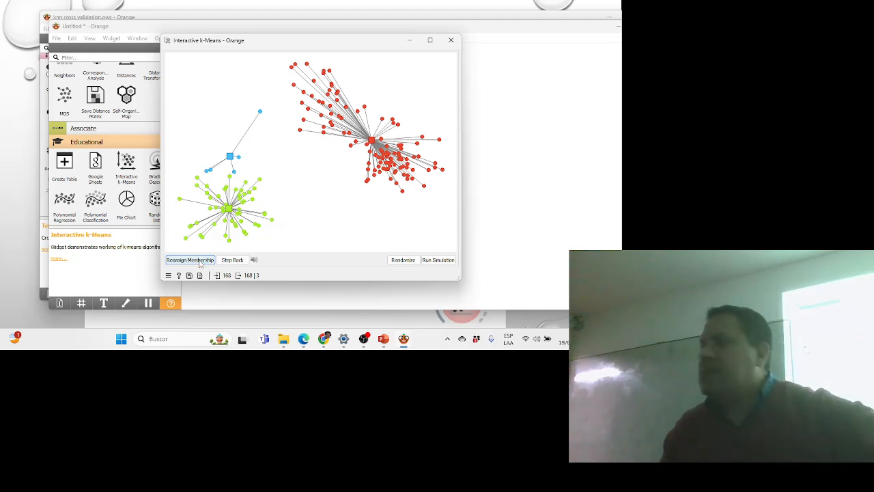
pyautogui.click(190, 260)
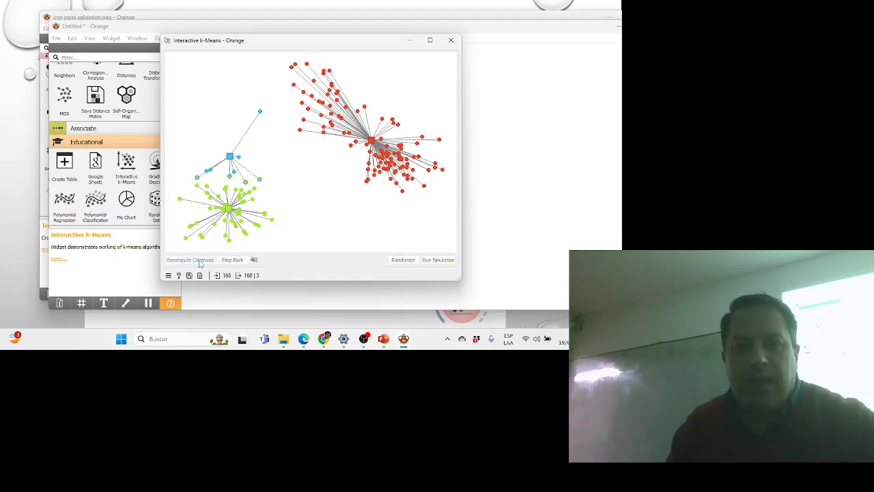
pyautogui.click(190, 259)
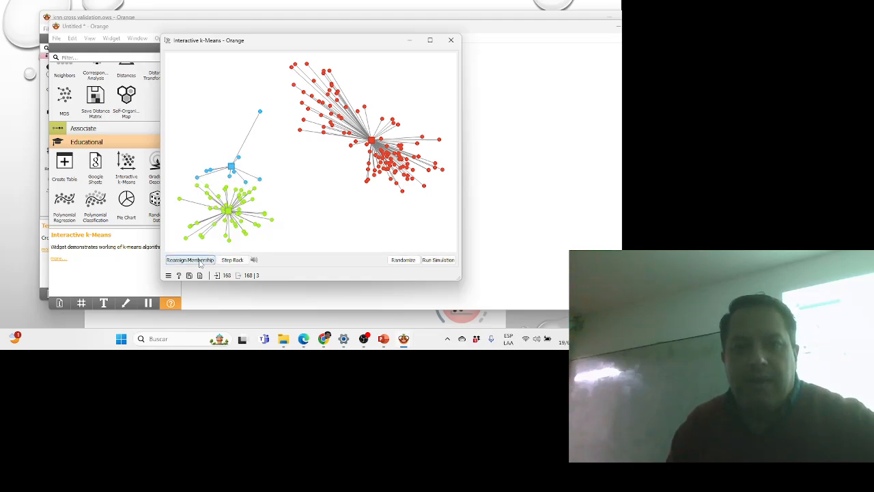
pyautogui.click(199, 262)
pyautogui.click(199, 262)
pyautogui.click(200, 263)
pyautogui.click(199, 262)
pyautogui.click(199, 262)
pyautogui.click(199, 263)
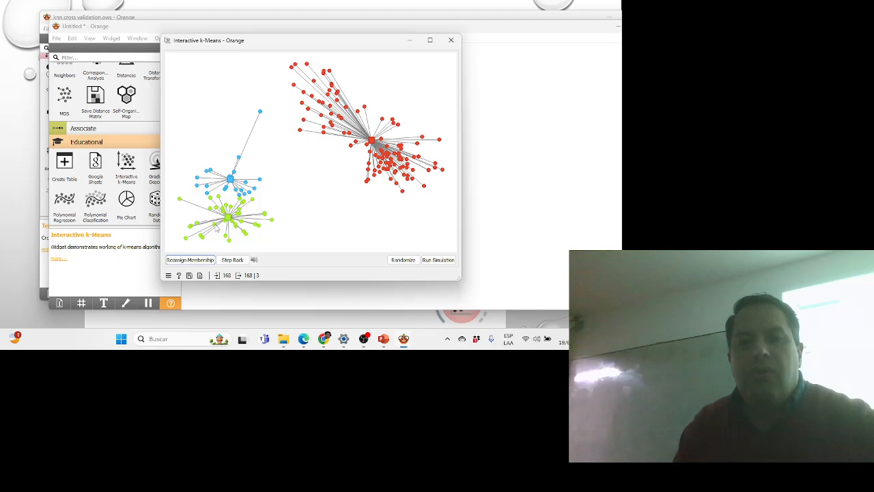
pyautogui.click(191, 261)
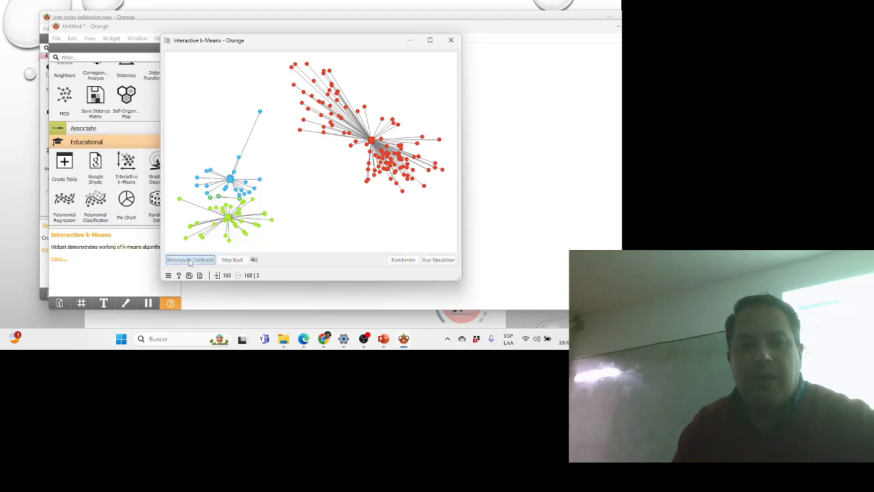
pyautogui.click(190, 261)
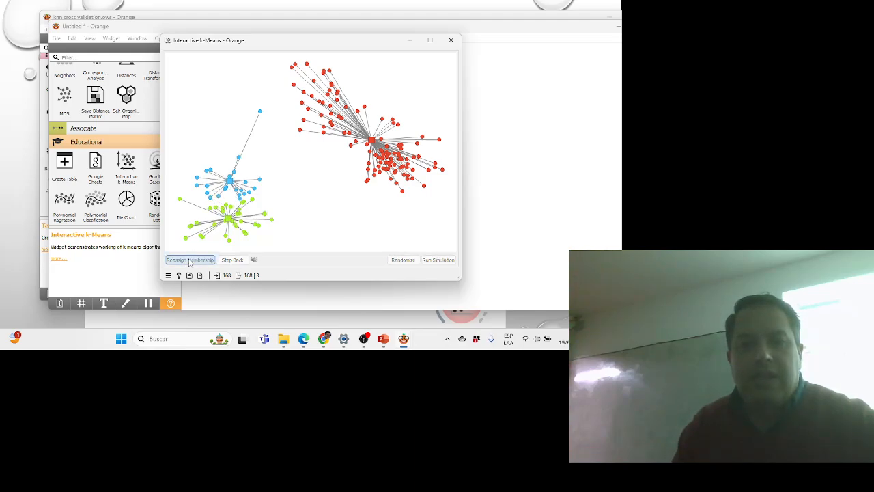
pyautogui.click(190, 261)
pyautogui.click(189, 262)
pyautogui.click(190, 262)
pyautogui.click(190, 262)
pyautogui.click(190, 262)
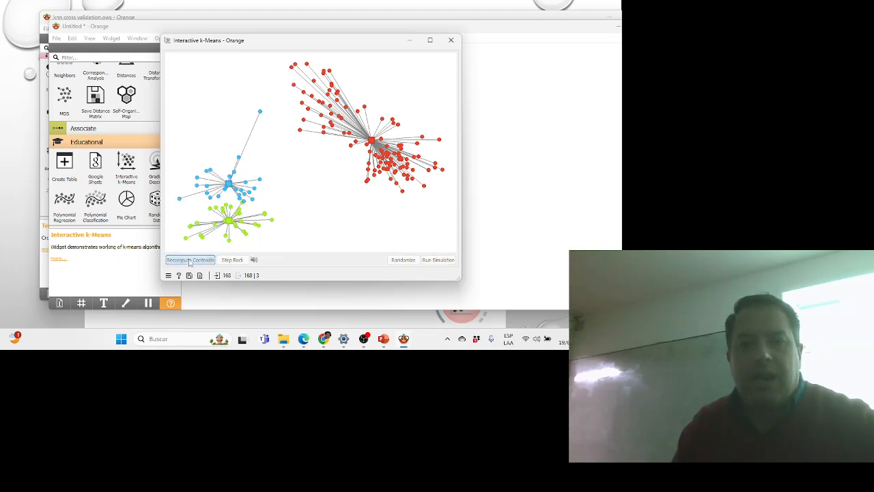
pyautogui.click(189, 262)
pyautogui.click(190, 262)
pyautogui.click(191, 262)
pyautogui.click(190, 263)
pyautogui.click(190, 262)
pyautogui.click(190, 262)
pyautogui.click(190, 262)
pyautogui.click(190, 262)
pyautogui.click(190, 262)
pyautogui.click(189, 263)
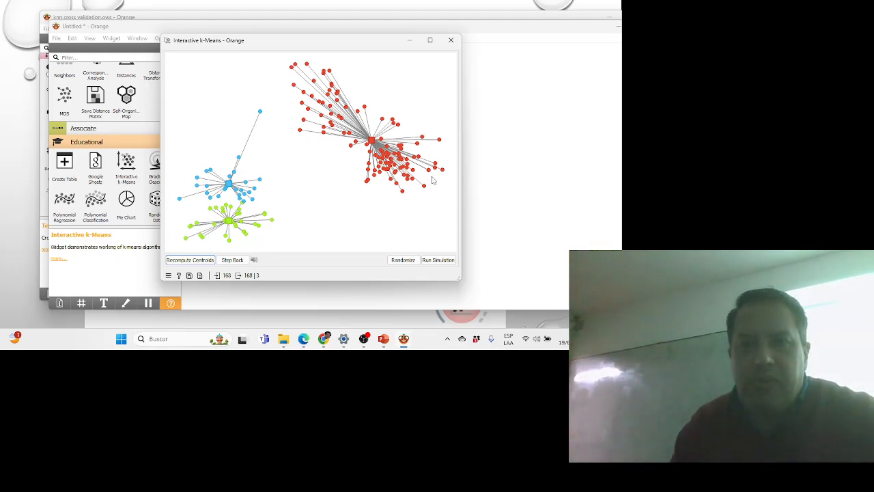
pyautogui.click(451, 41)
# - Save the k-Means workflow in the Unidad 4 folder under the file name untitled
pyautogui.click(56, 38)
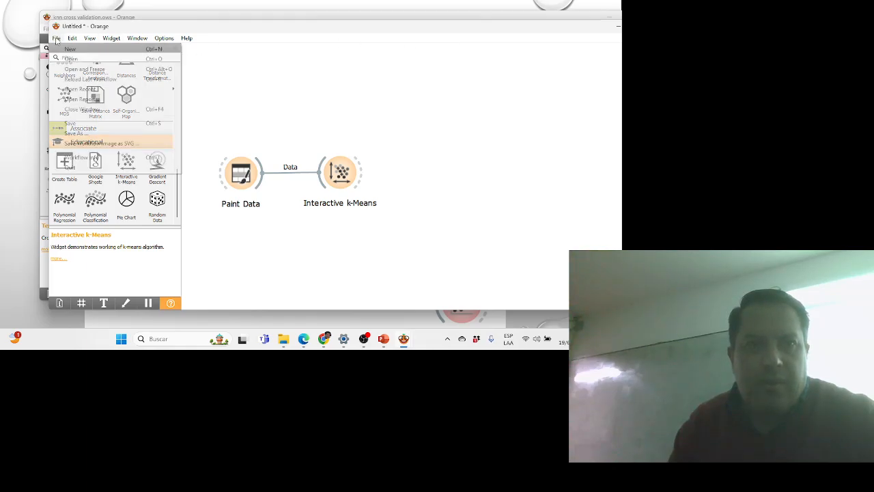
pyautogui.click(84, 127)
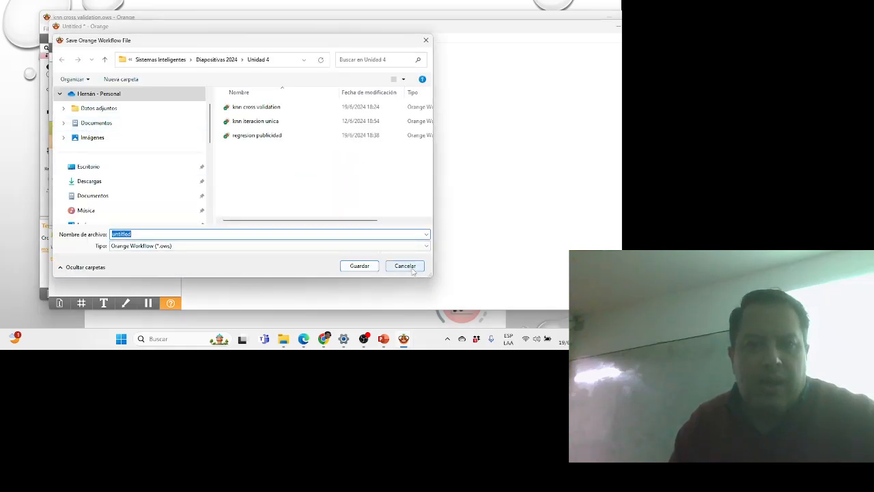
pyautogui.press('Return')
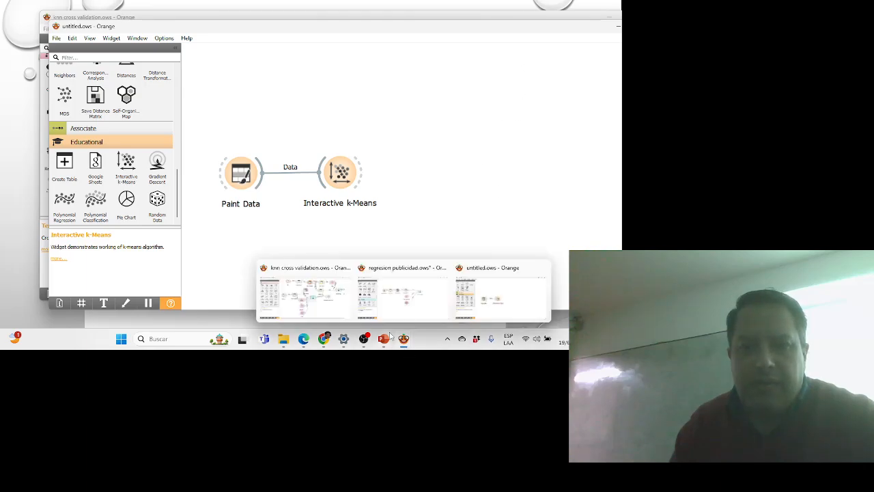
# - Exit the PowerPoint slide show at the k-Means slide, and close the regresion publicidad workflow in Orange, saving its changes
pyautogui.click(42, 316)
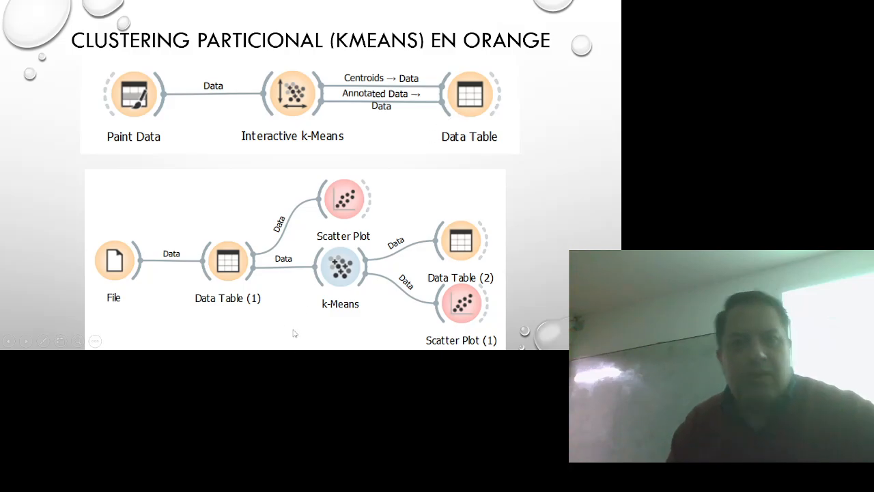
pyautogui.press('Escape')
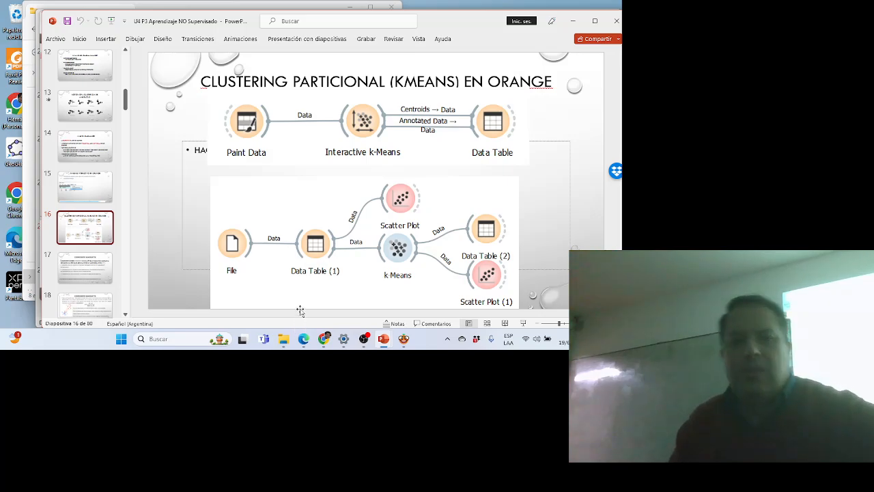
pyautogui.click(403, 339)
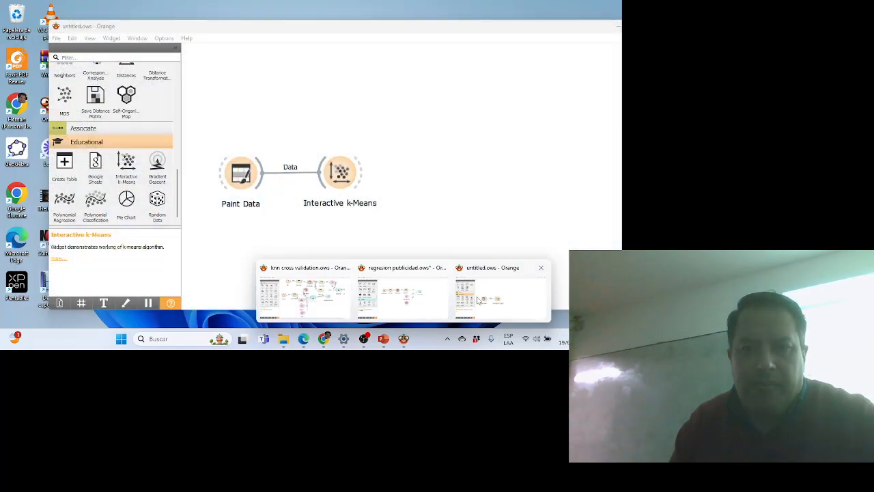
pyautogui.click(442, 267)
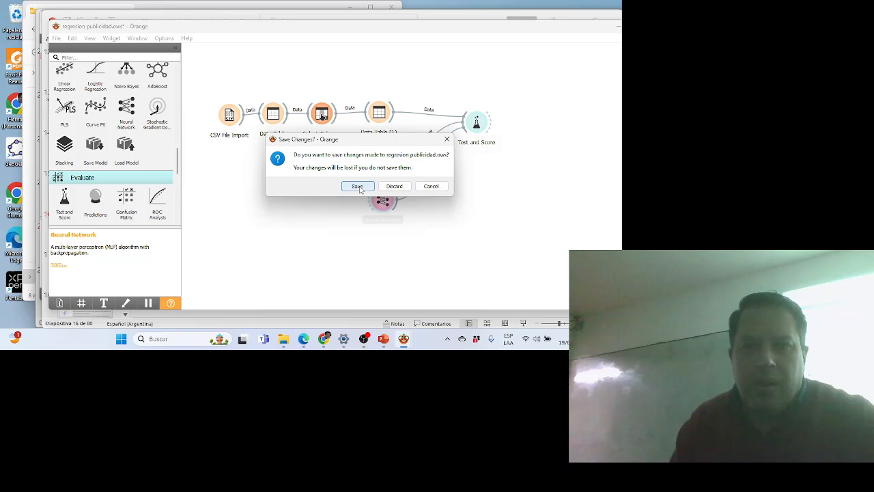
pyautogui.click(357, 187)
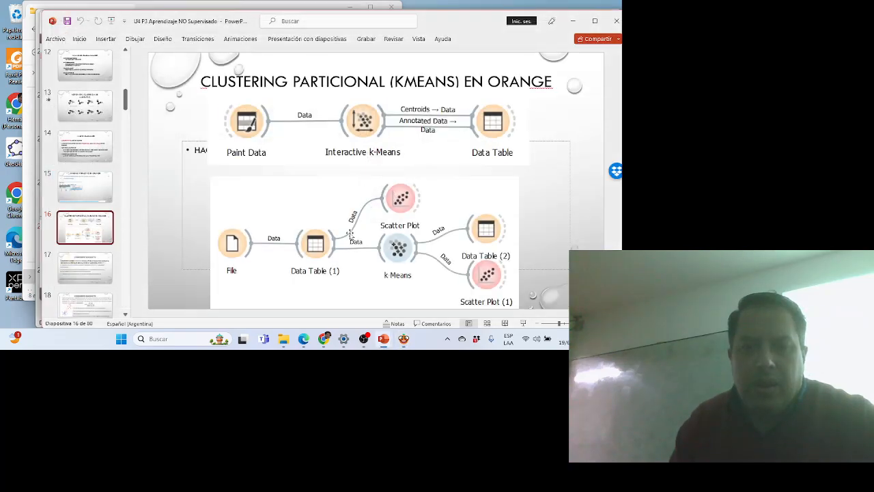
# - Switch to the untitled Orange workflow and add a Data Table widget beside Interactive k-Means
pyautogui.moveTo(404, 341)
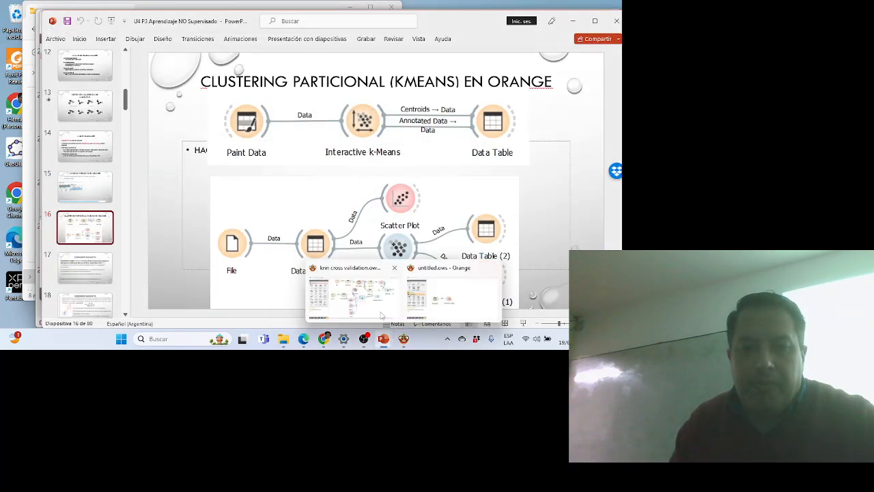
pyautogui.click(428, 298)
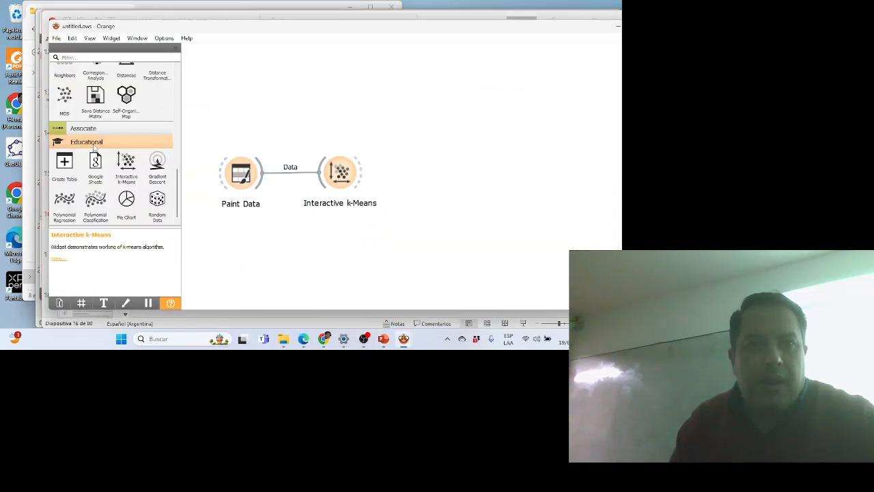
pyautogui.scroll(2, 77, 129)
pyautogui.scroll(10, 77, 130)
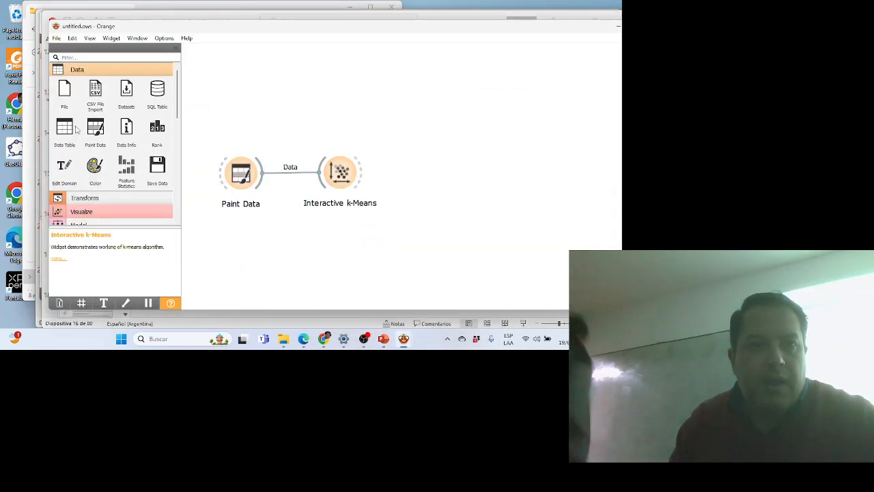
pyautogui.moveTo(65, 130); pyautogui.dragTo(435, 173)
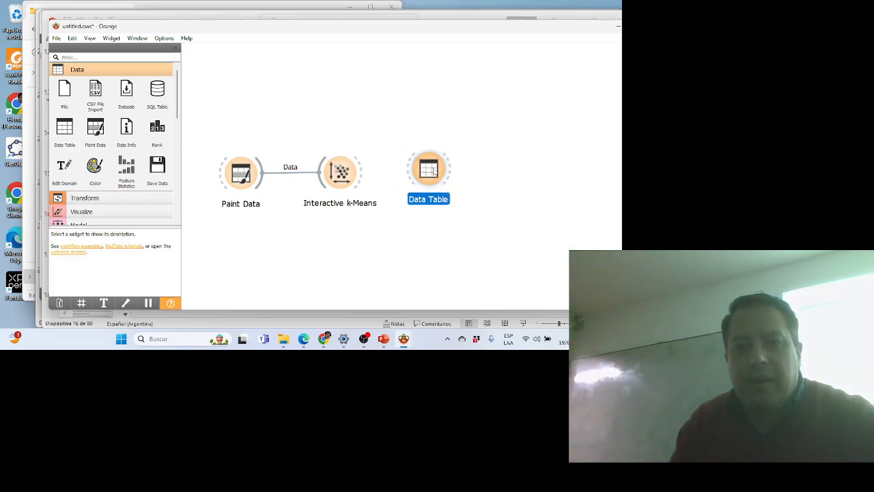
# - Connect the Annotated Data output of Interactive k-Means to the Data input of Data Table
pyautogui.moveTo(362, 176); pyautogui.dragTo(448, 172)
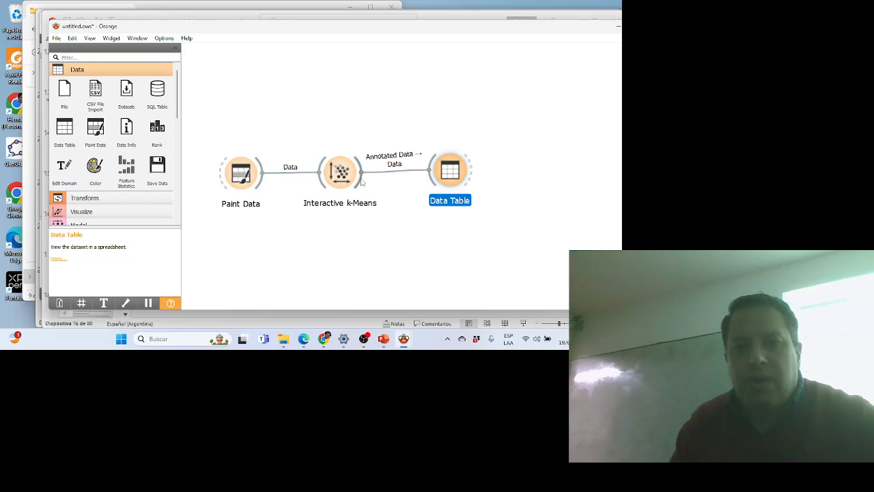
pyautogui.moveTo(362, 181); pyautogui.dragTo(380, 127)
pyautogui.click(334, 101)
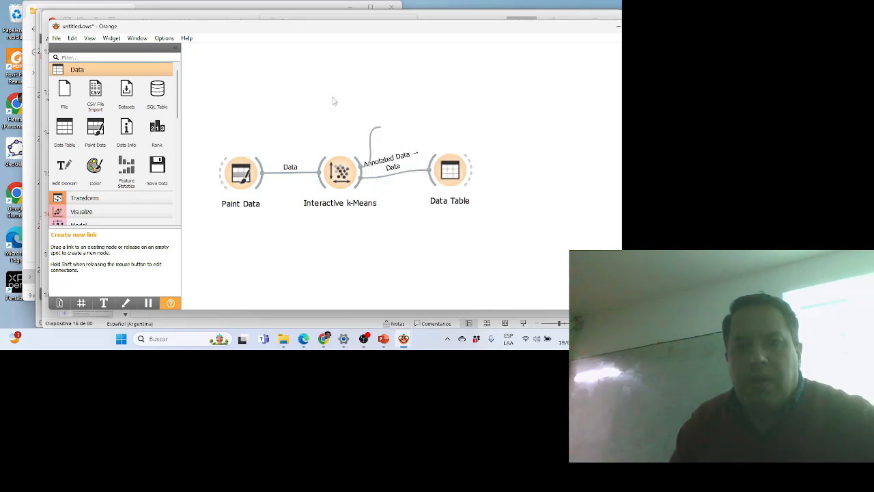
# - Add a link from Centroids to Data Subset between Interactive k-Means and Data Table, and move Data Table farther away from Interactive k-Means
pyautogui.doubleClick(386, 172)
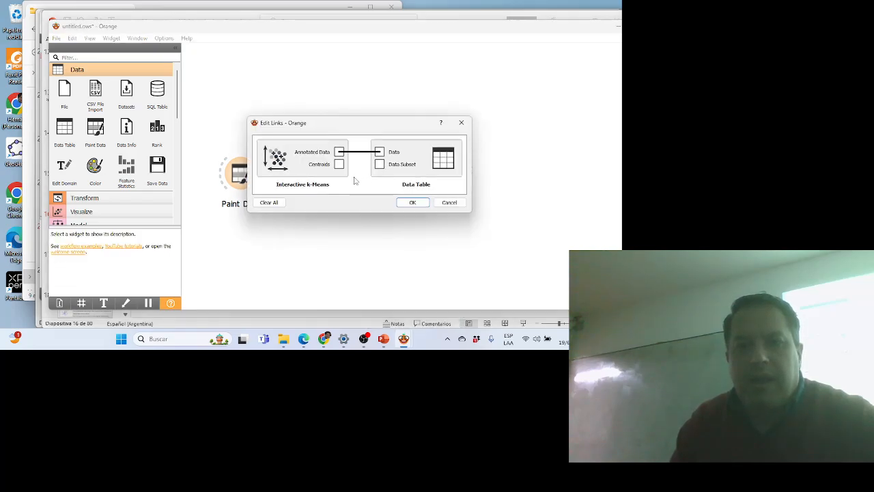
pyautogui.moveTo(339, 165); pyautogui.dragTo(380, 152)
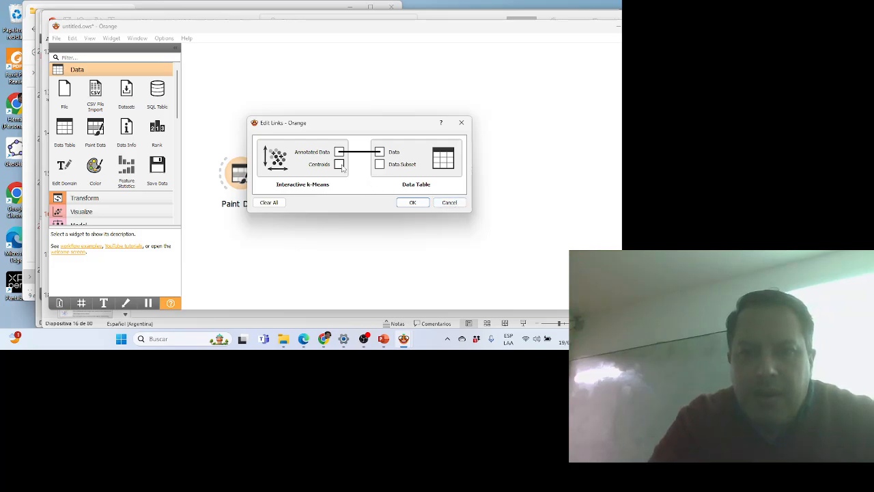
pyautogui.moveTo(341, 165); pyautogui.dragTo(379, 151)
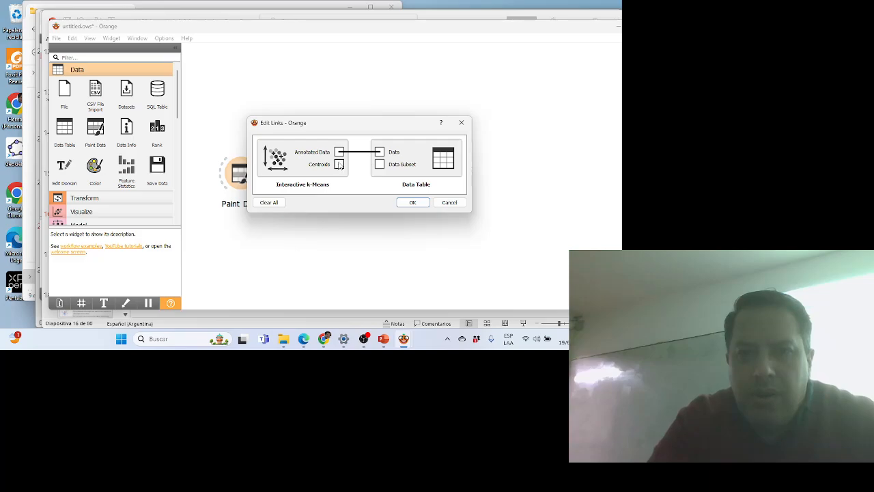
pyautogui.moveTo(348, 166); pyautogui.dragTo(379, 164)
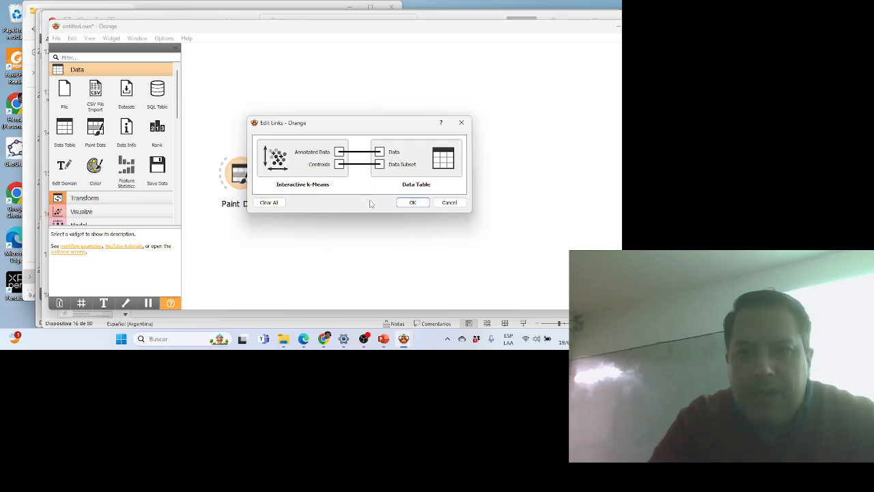
pyautogui.click(410, 203)
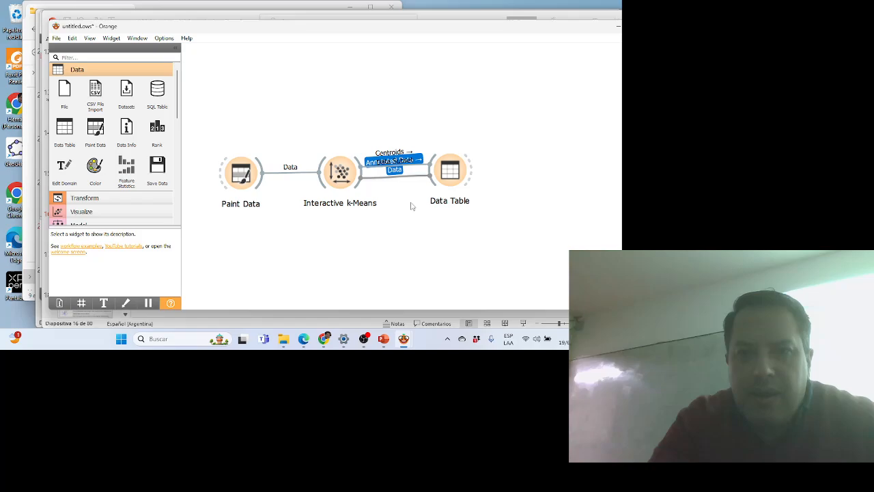
pyautogui.moveTo(448, 175); pyautogui.dragTo(496, 176)
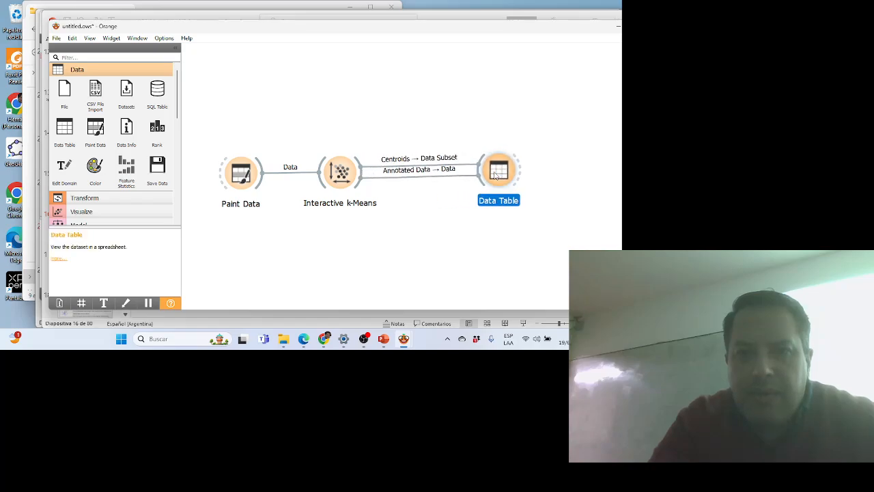
# - View the Data Table contents, check the k-Means workflow slide in PowerPoint, and return to the untitled workflow in Orange
pyautogui.doubleClick(497, 174)
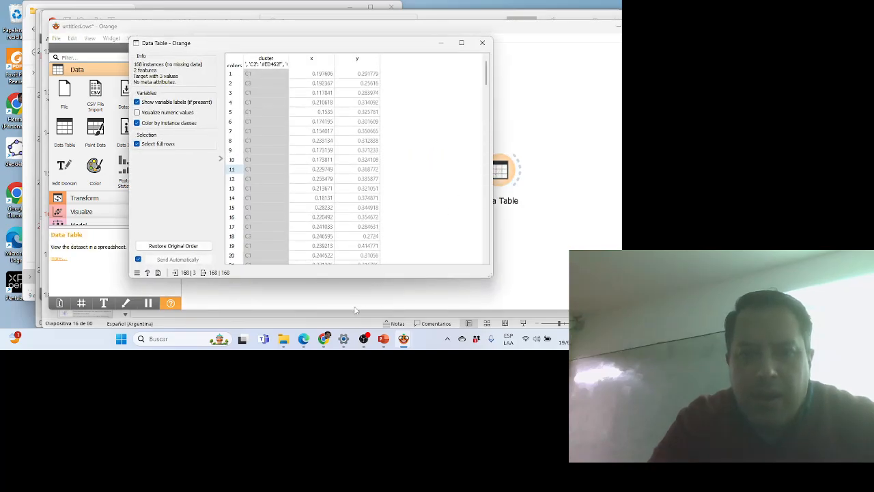
pyautogui.moveTo(384, 343)
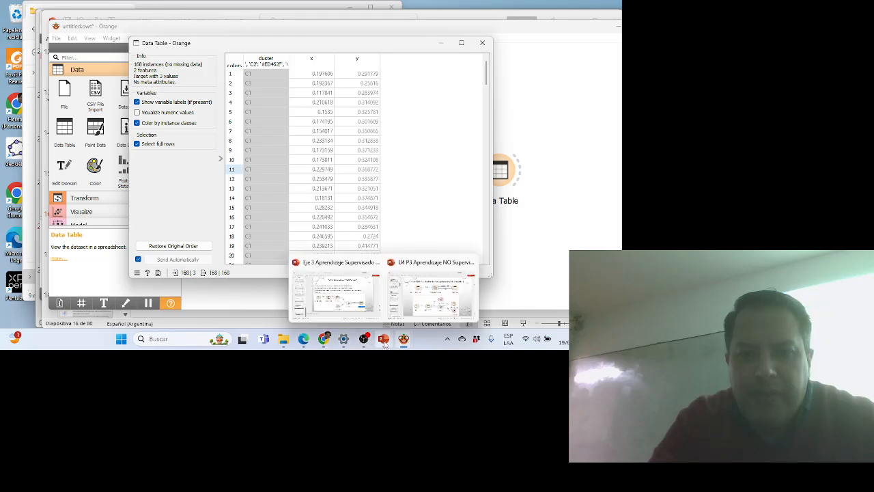
pyautogui.click(418, 276)
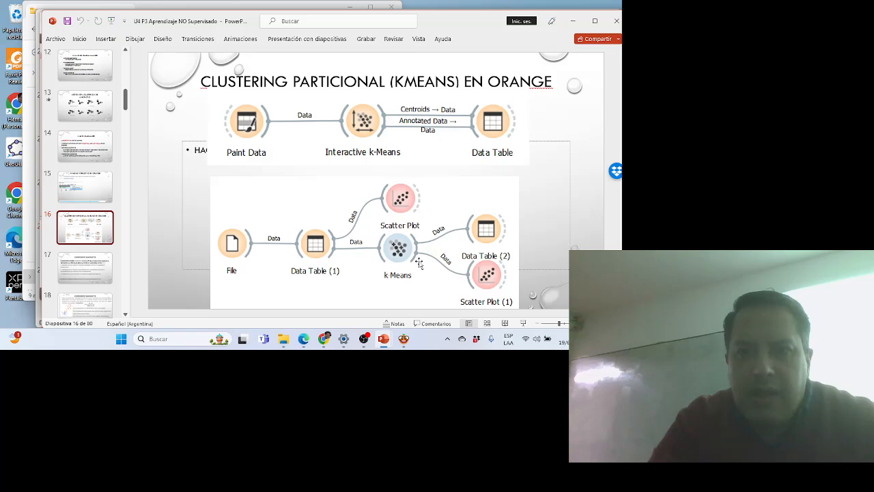
pyautogui.moveTo(404, 340)
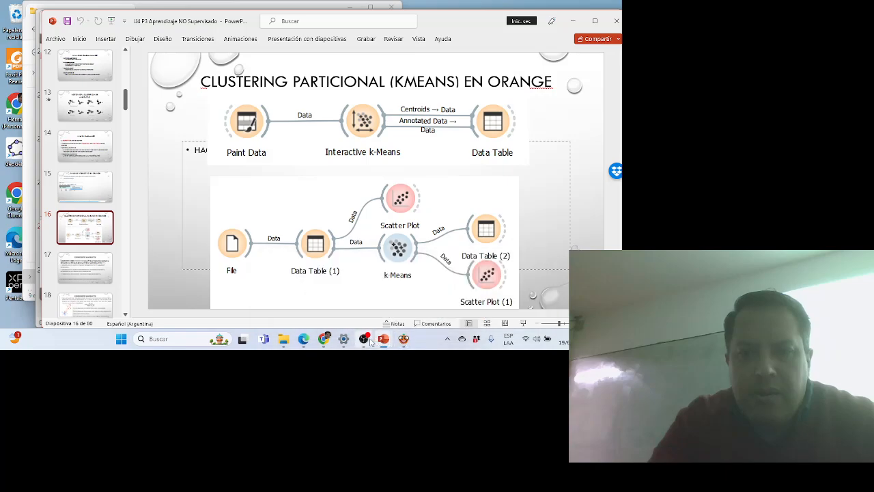
pyautogui.click(403, 339)
pyautogui.click(406, 302)
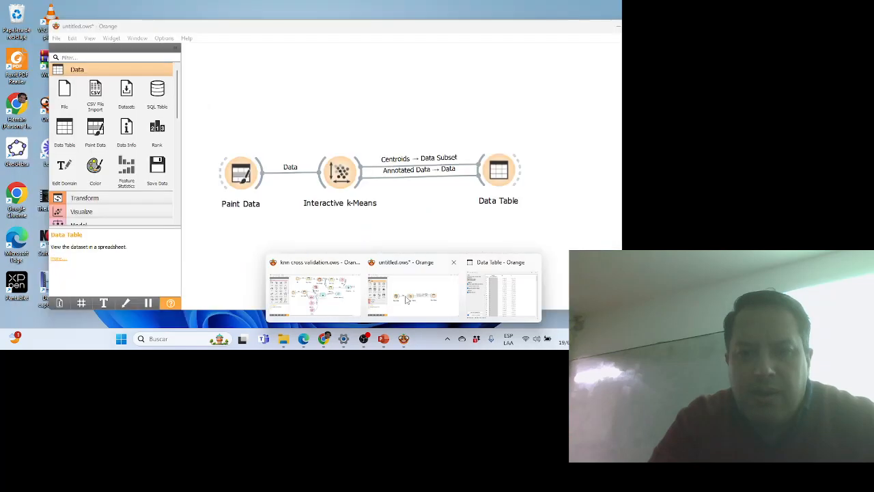
# - Review the cluster, x and y columns of Data Table in a taller window, and close it to return to the workflow
pyautogui.doubleClick(493, 173)
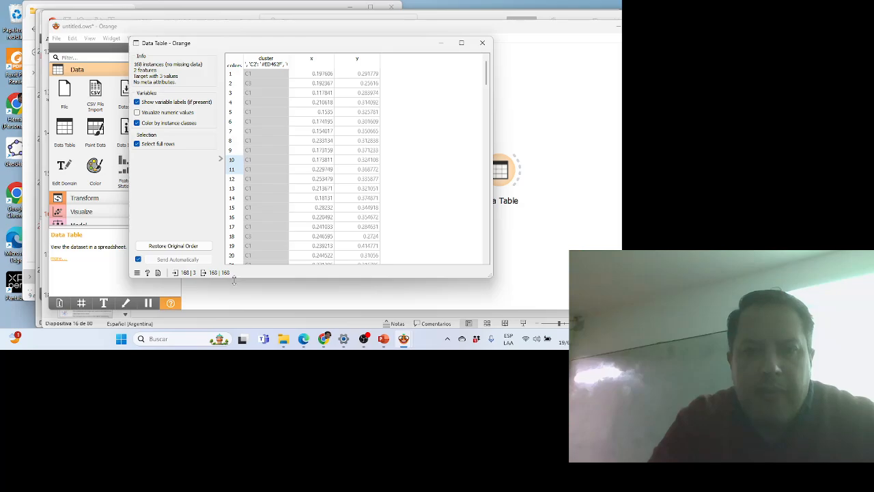
pyautogui.moveTo(234, 280); pyautogui.dragTo(234, 306)
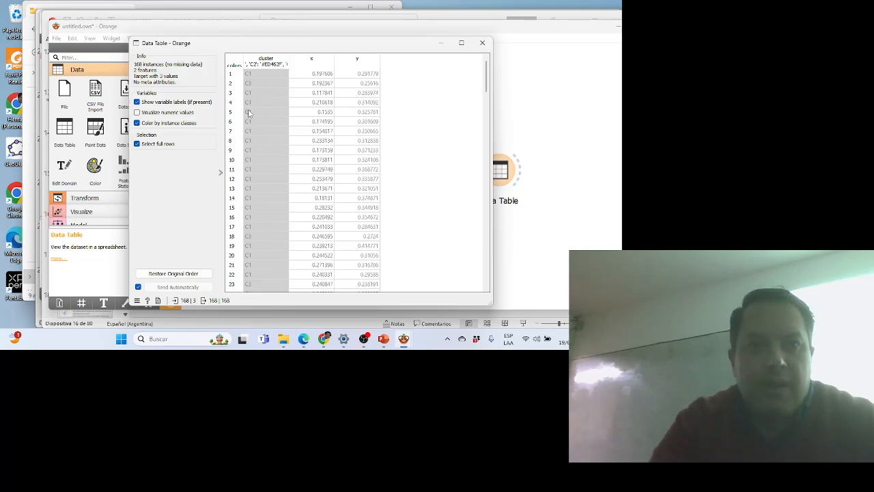
pyautogui.click(481, 42)
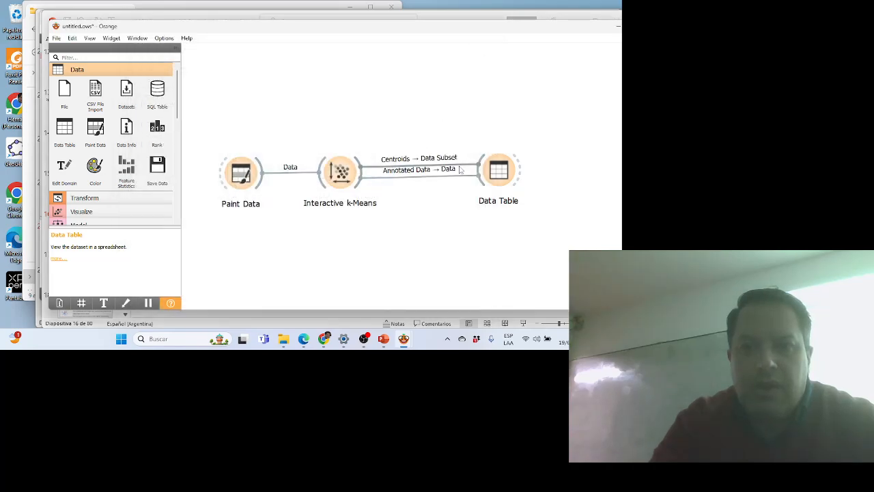
pyautogui.doubleClick(493, 172)
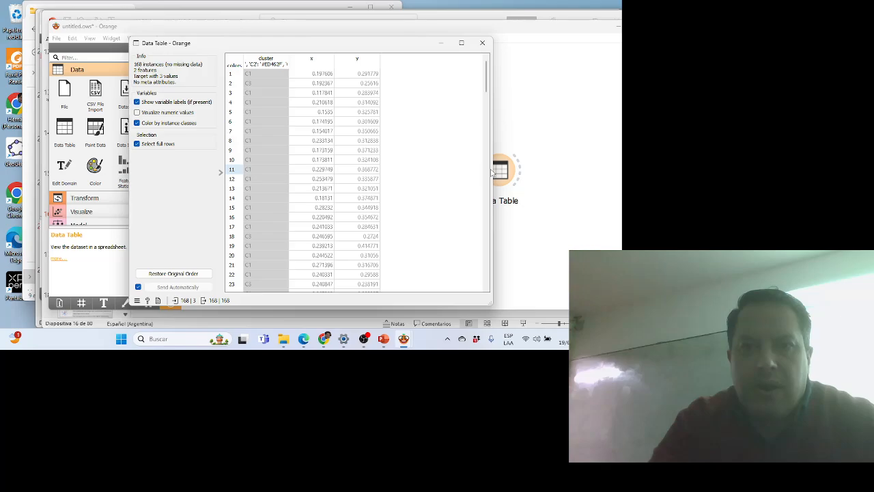
pyautogui.click(481, 44)
pyautogui.moveTo(402, 28); pyautogui.dragTo(365, 29)
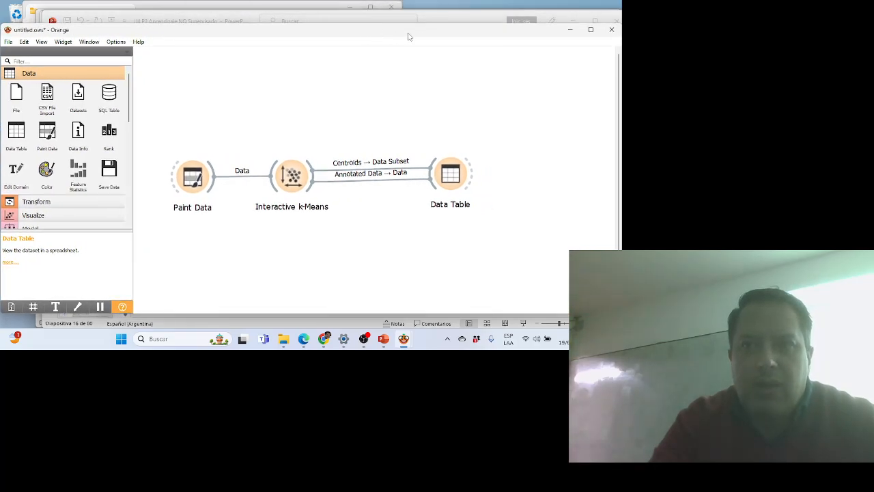